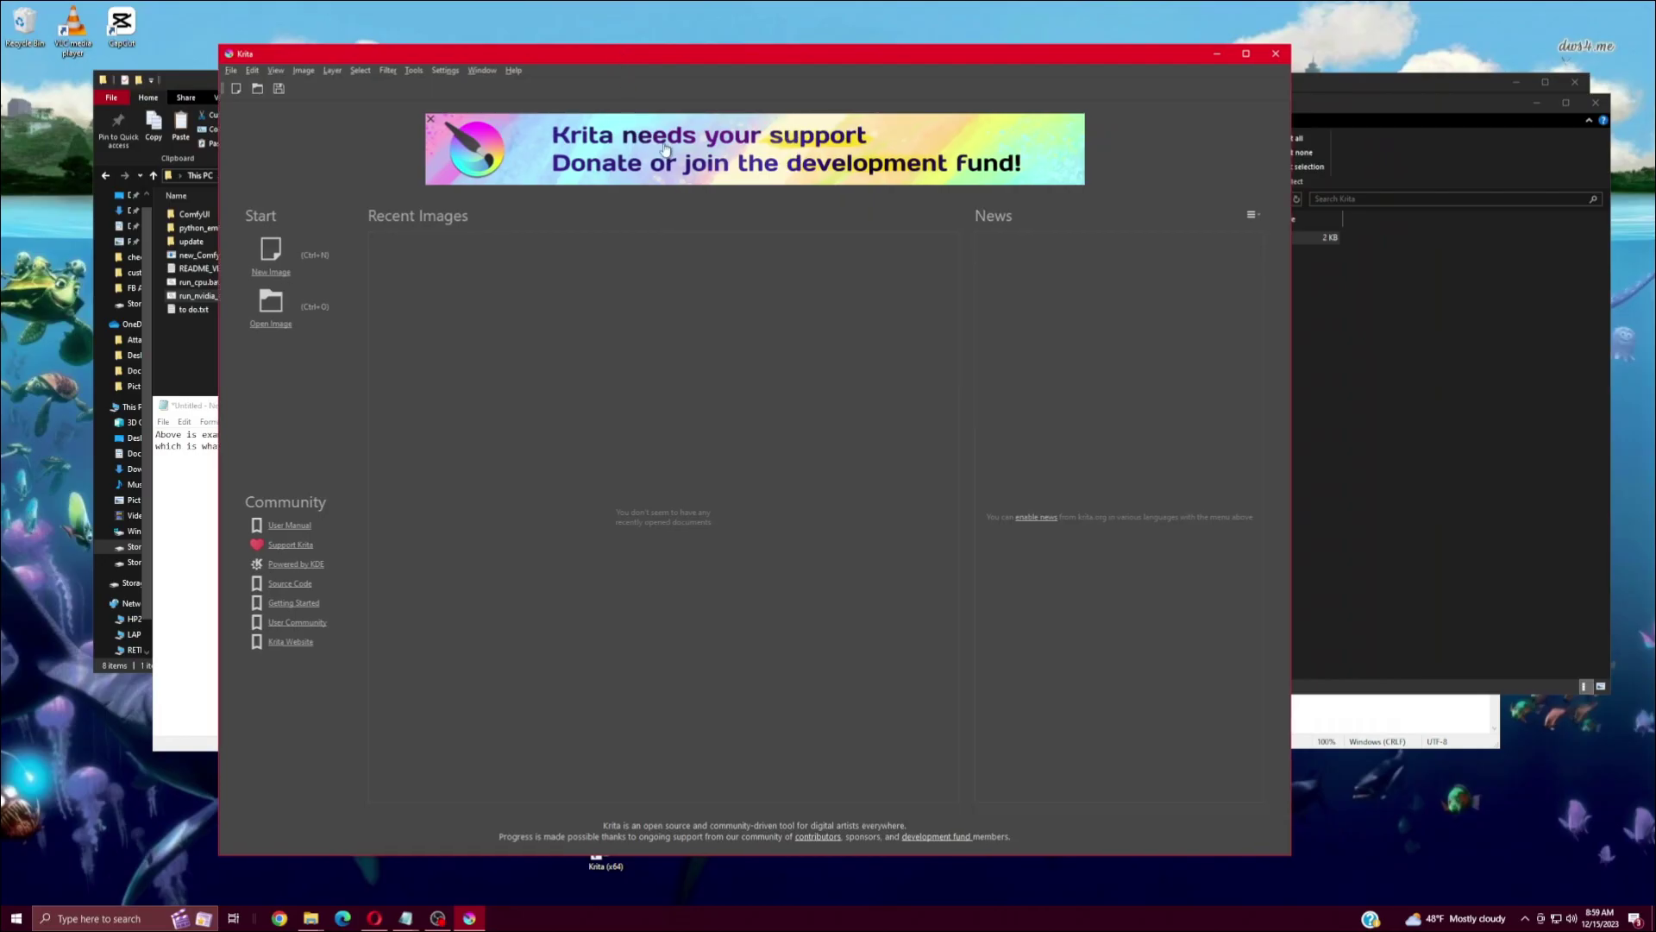
- Create a new blank 512 × 512 px canvas with the default new-image settings
left_click(231, 70)
left_click(253, 86)
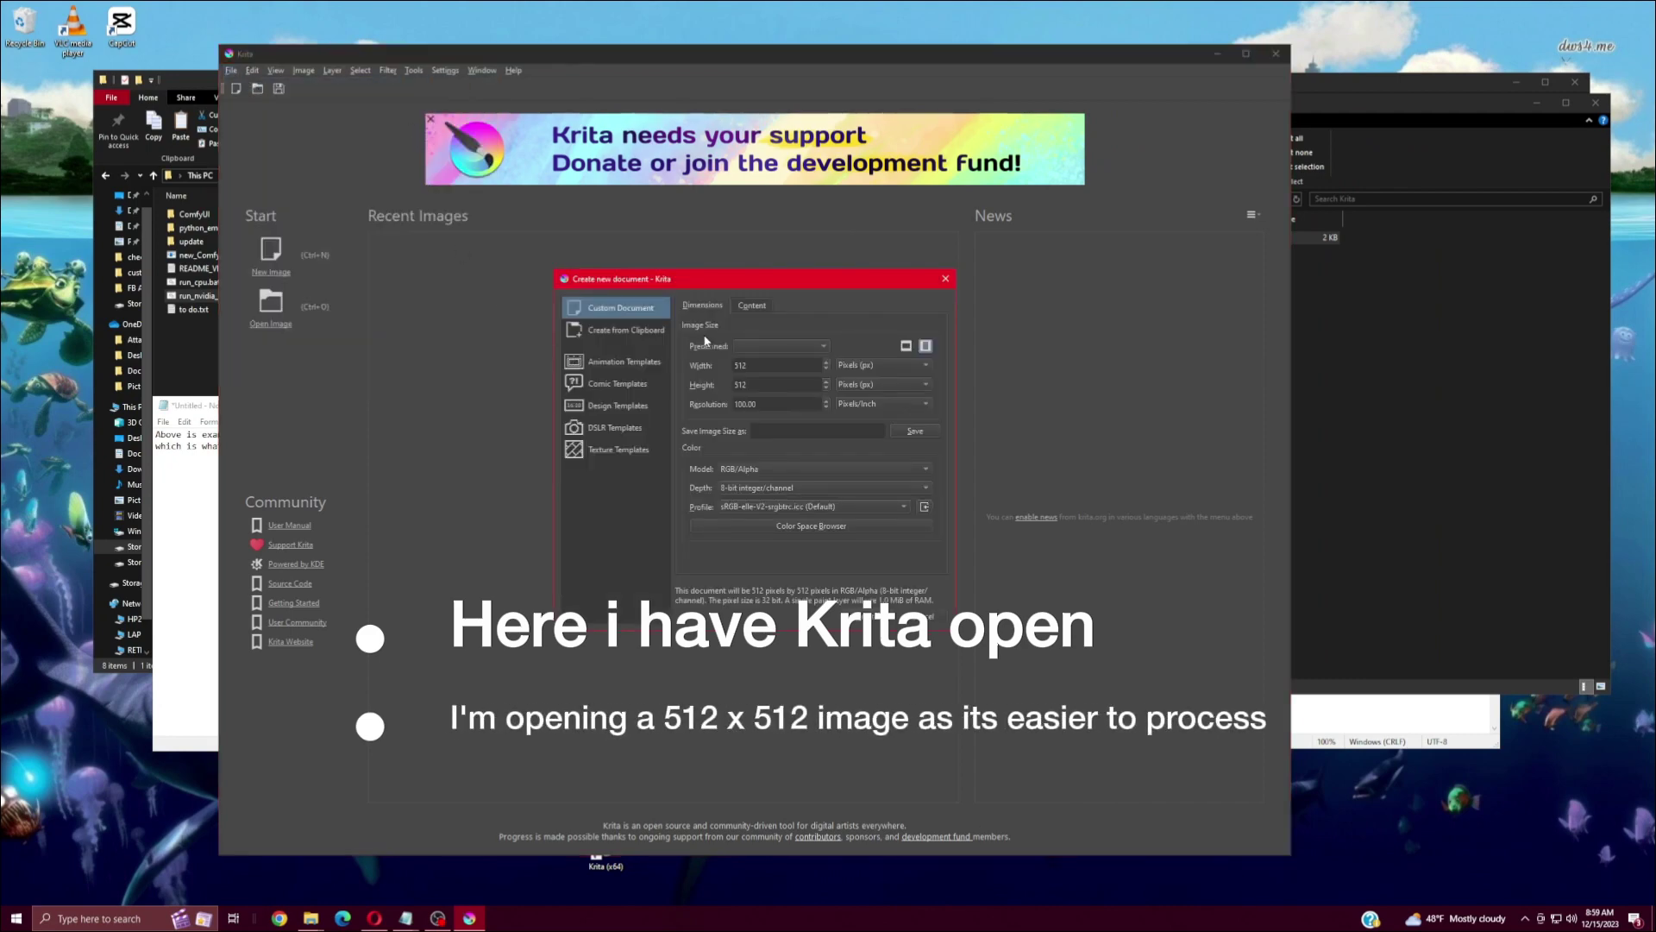
left_click(772, 366)
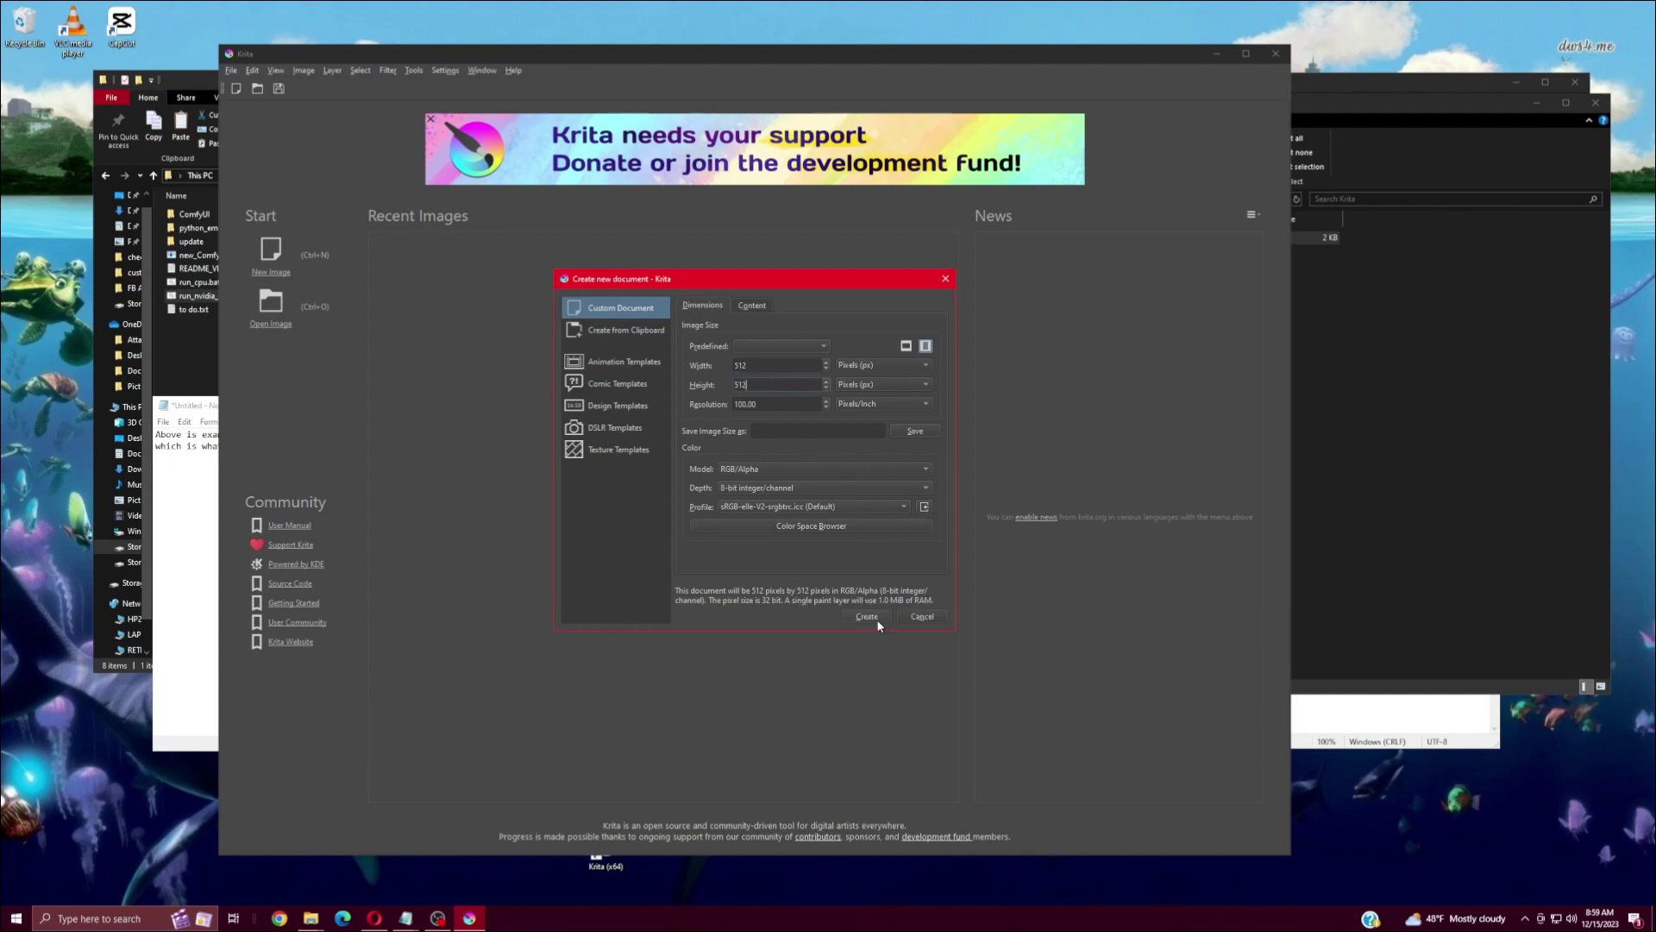
left_click(877, 622)
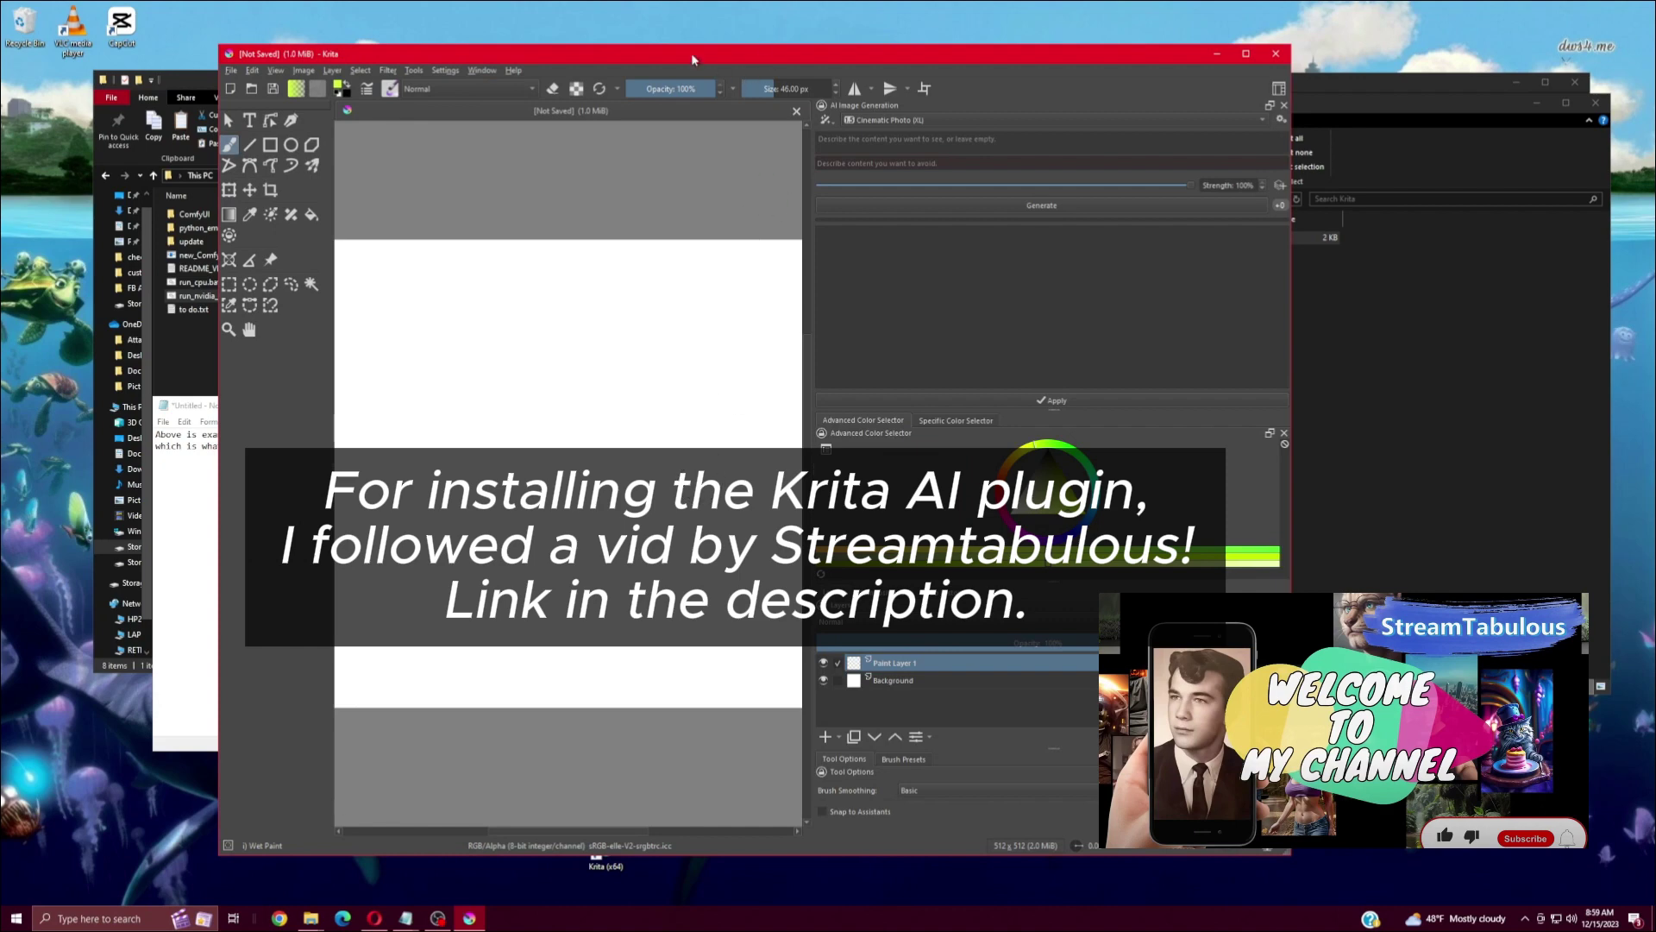
- Check the Dockers list, then open AI diffusion settings showing the Cinematic Photo (XL) style preset
left_click(442, 71)
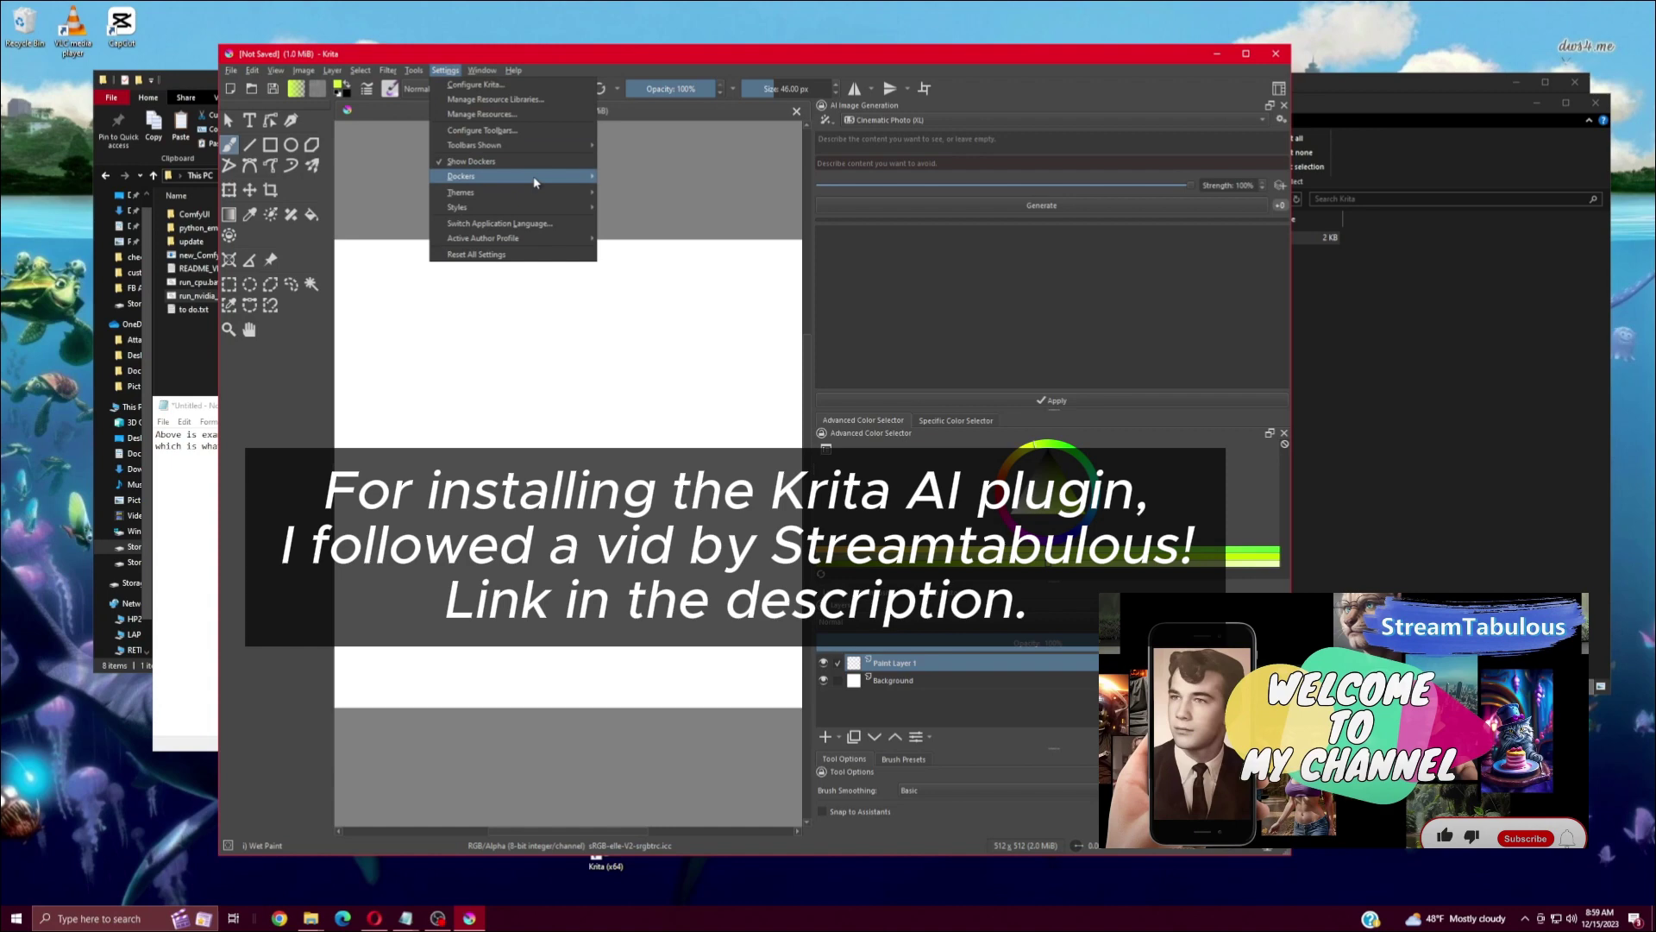
mouse_move(536, 181)
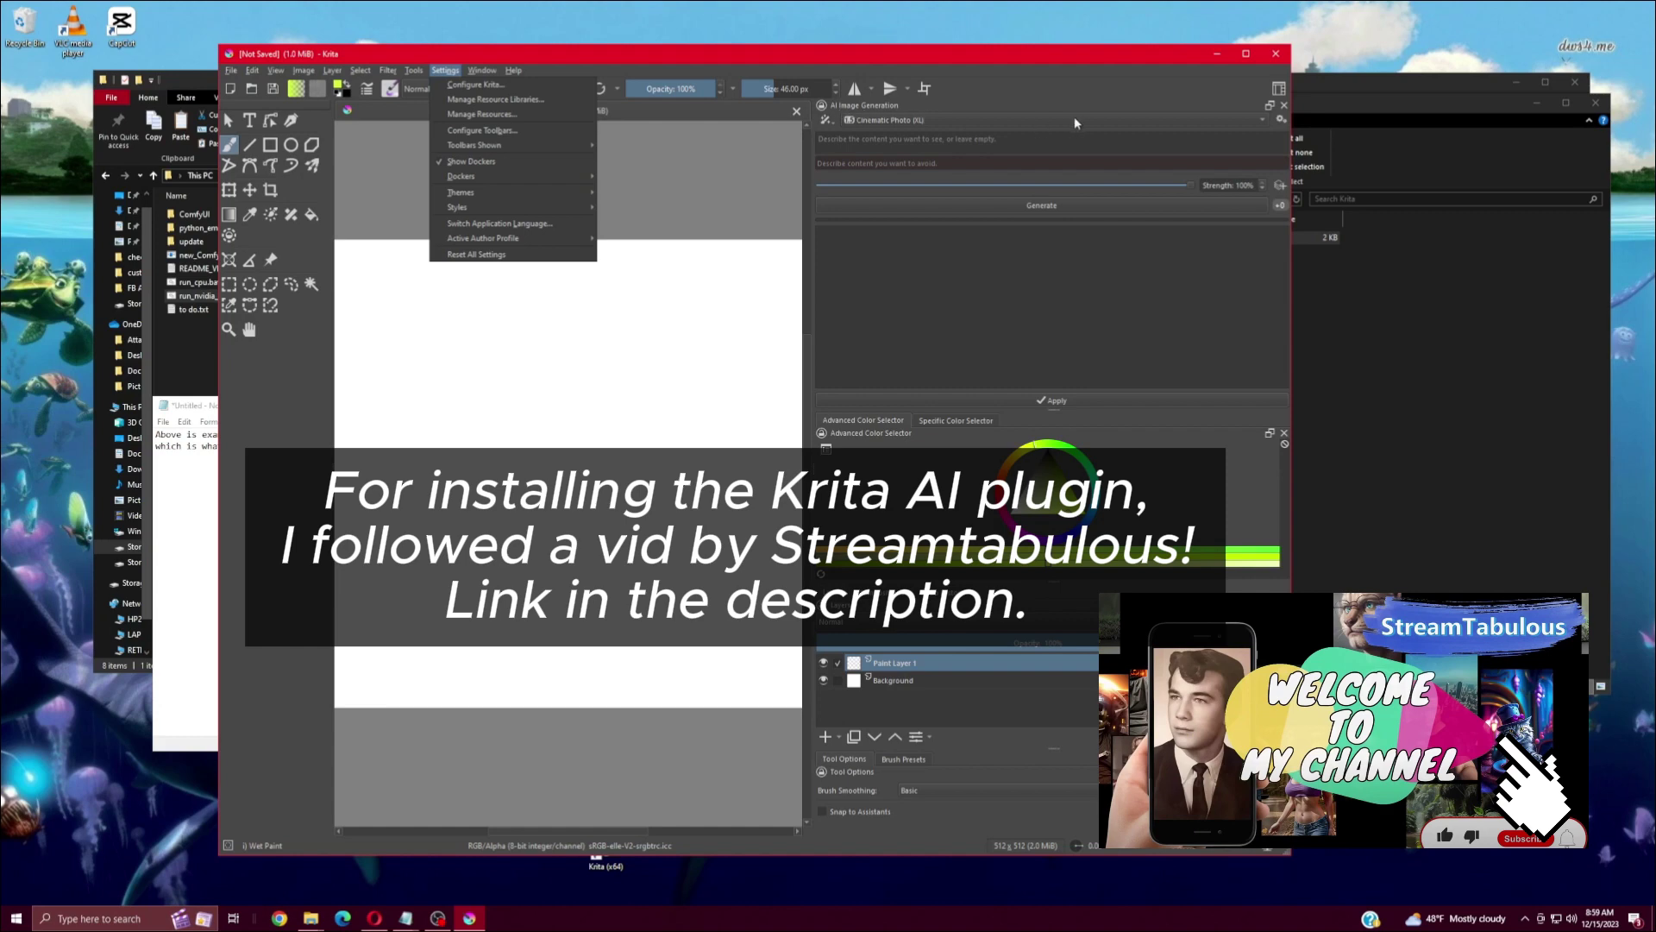
left_click(1014, 99)
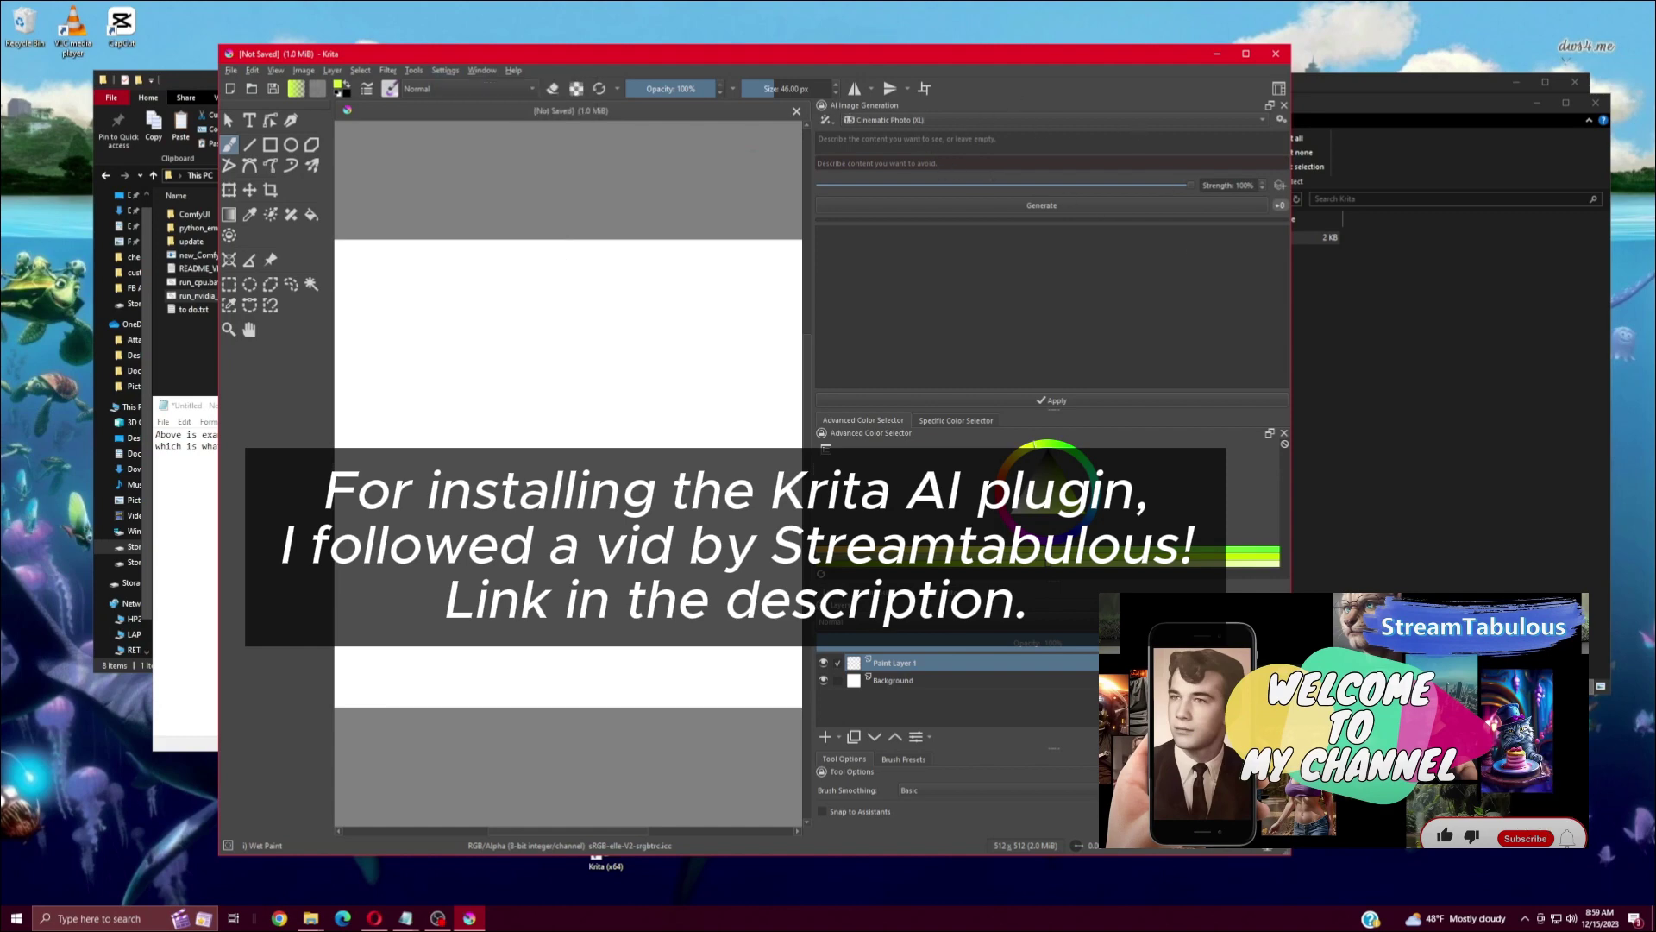
left_click(1280, 120)
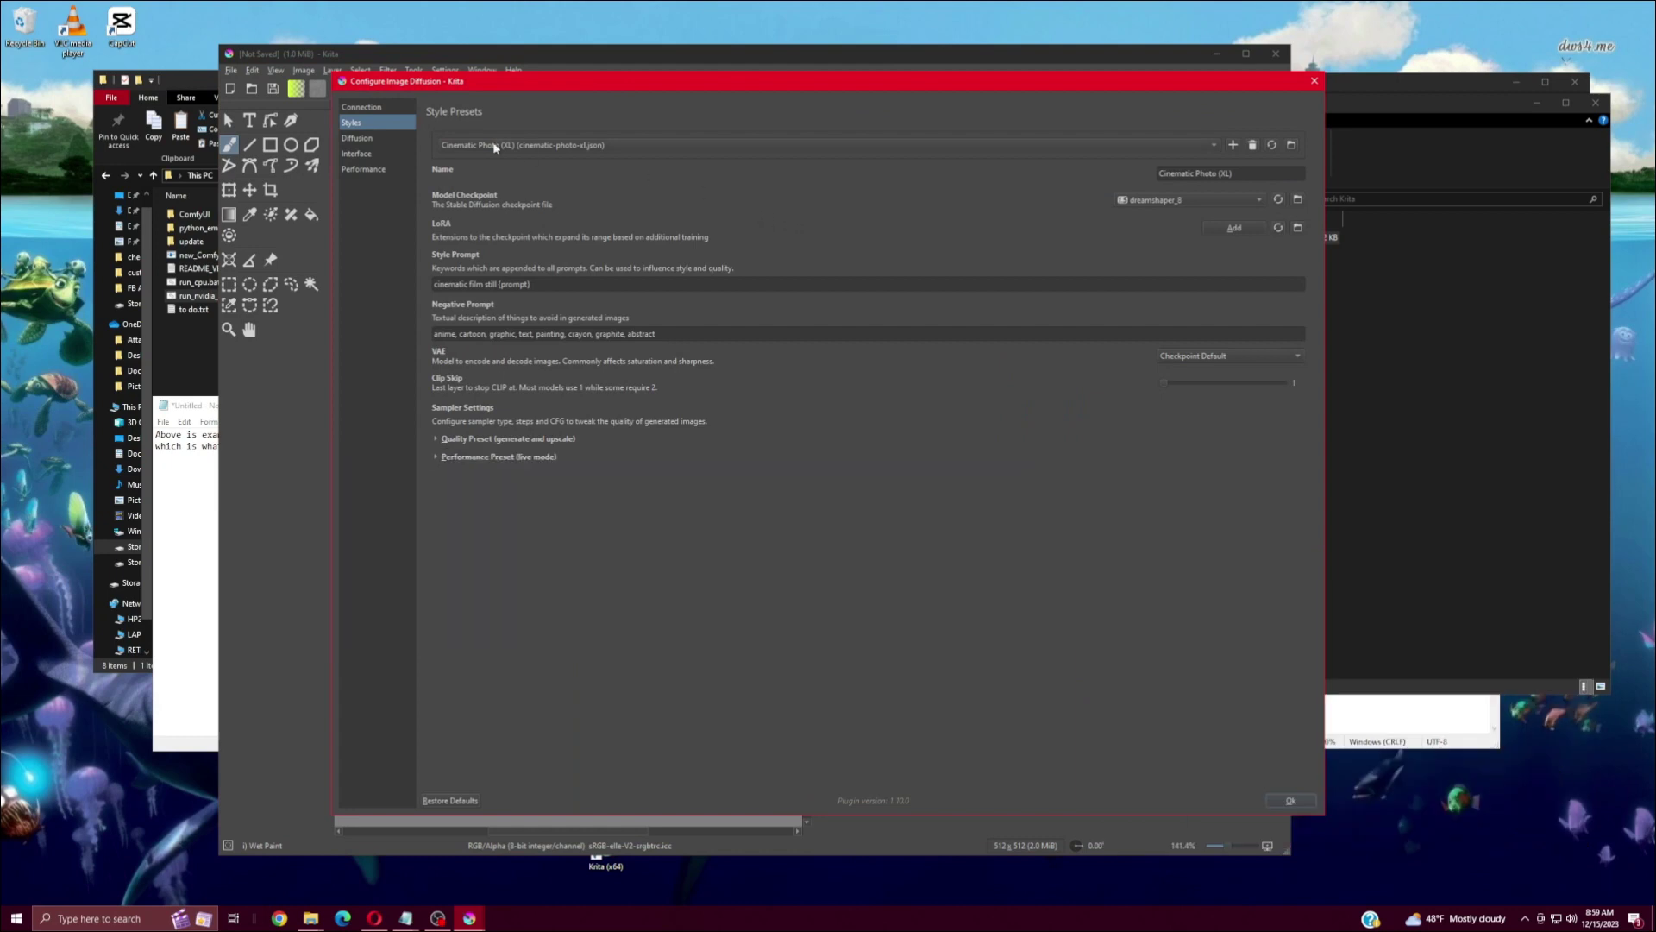
- Review the Connection page's server configuration, then close the diffusion settings dialog
left_click(362, 107)
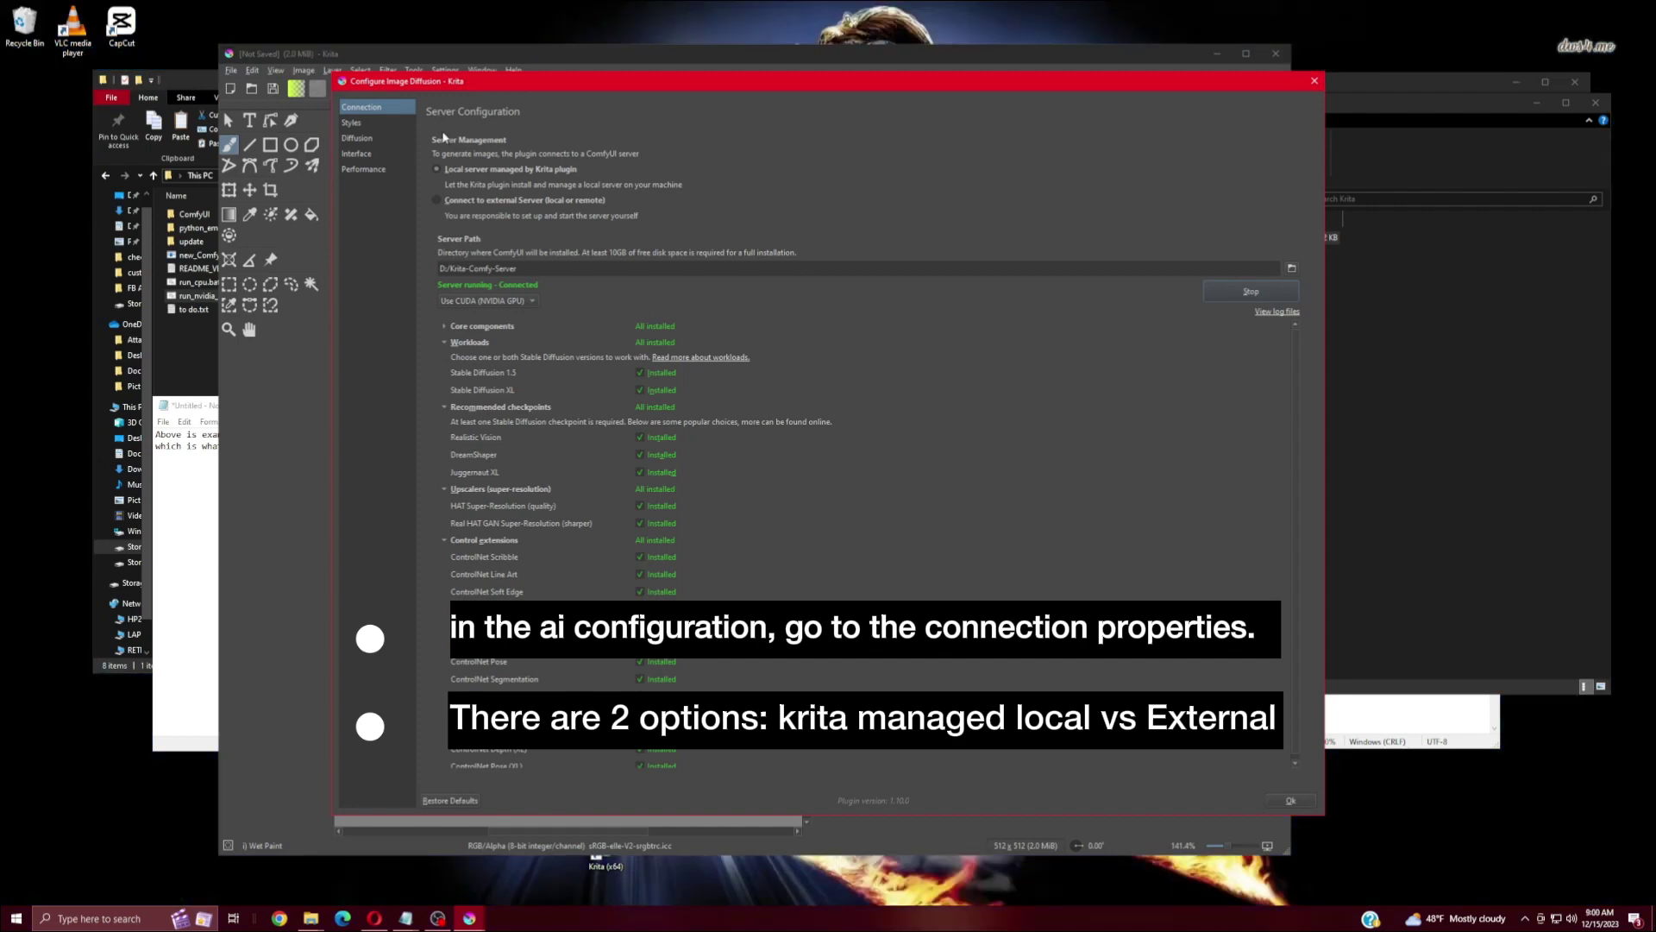
left_click(1315, 82)
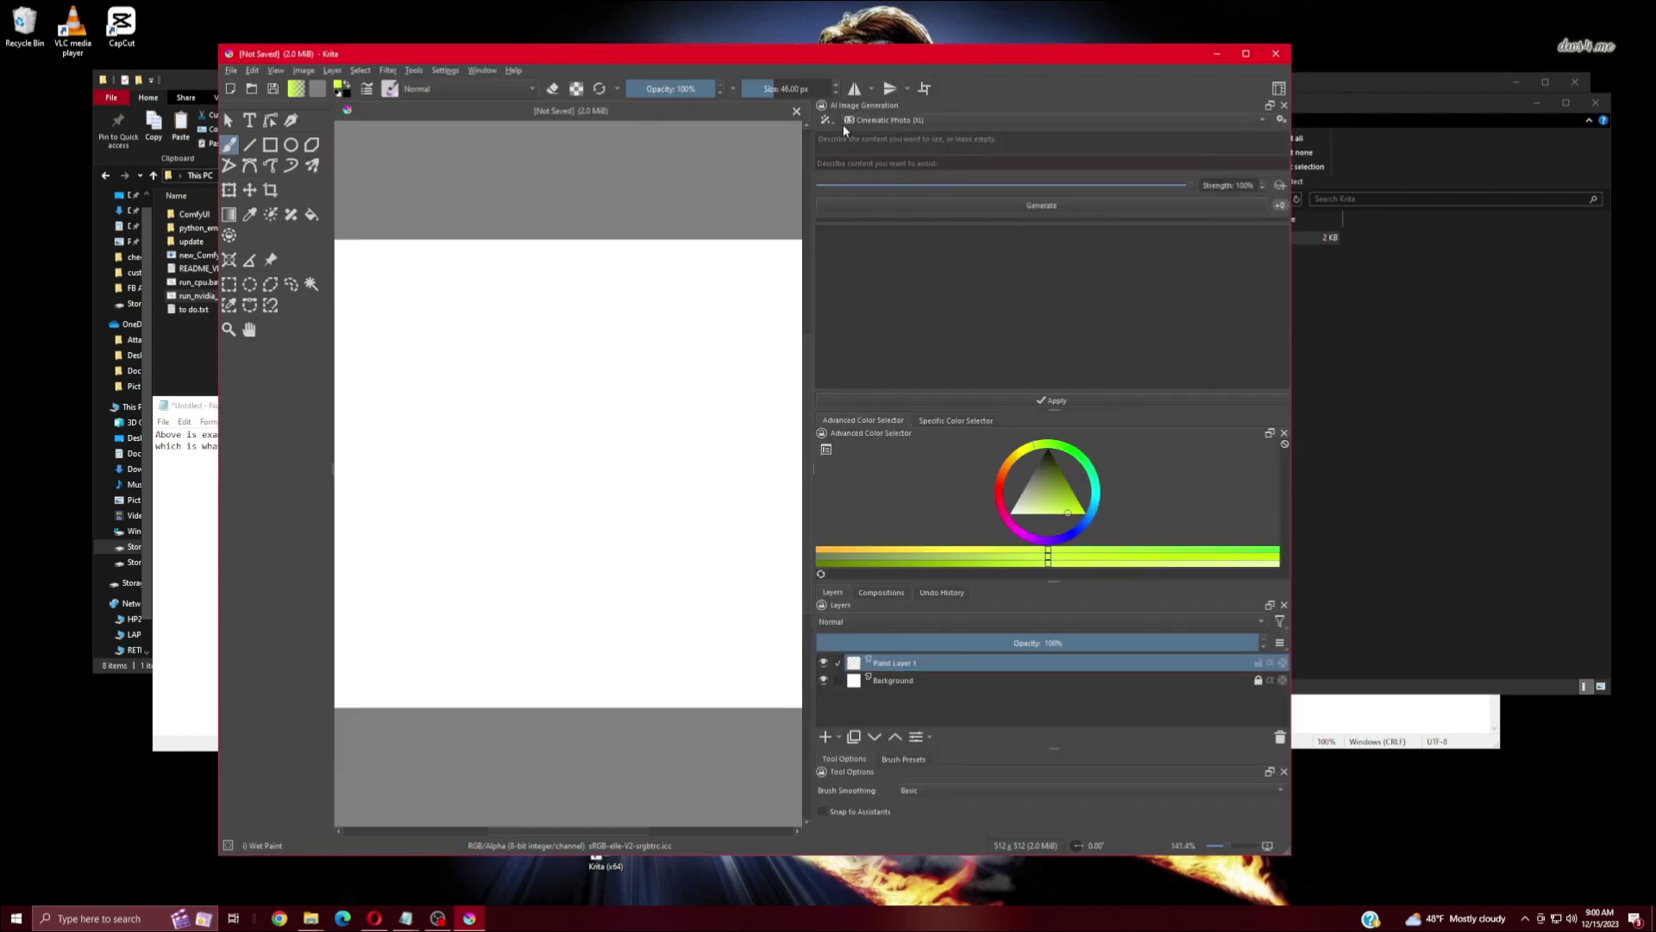
- Set the generation style to Digital Artwork with strength 90%
left_click(906, 121)
left_click(949, 160)
left_click_drag(1191, 187, 1188, 187)
- Brush a ring for the face outline and start live AI generation mode
left_click(457, 339)
mouse_move(457, 339)
left_mouse_down()
mouse_move(423, 428)
mouse_move(507, 537)
mouse_move(623, 542)
mouse_move(710, 422)
mouse_move(669, 345)
mouse_move(566, 316)
mouse_move(447, 358)
left_mouse_up()
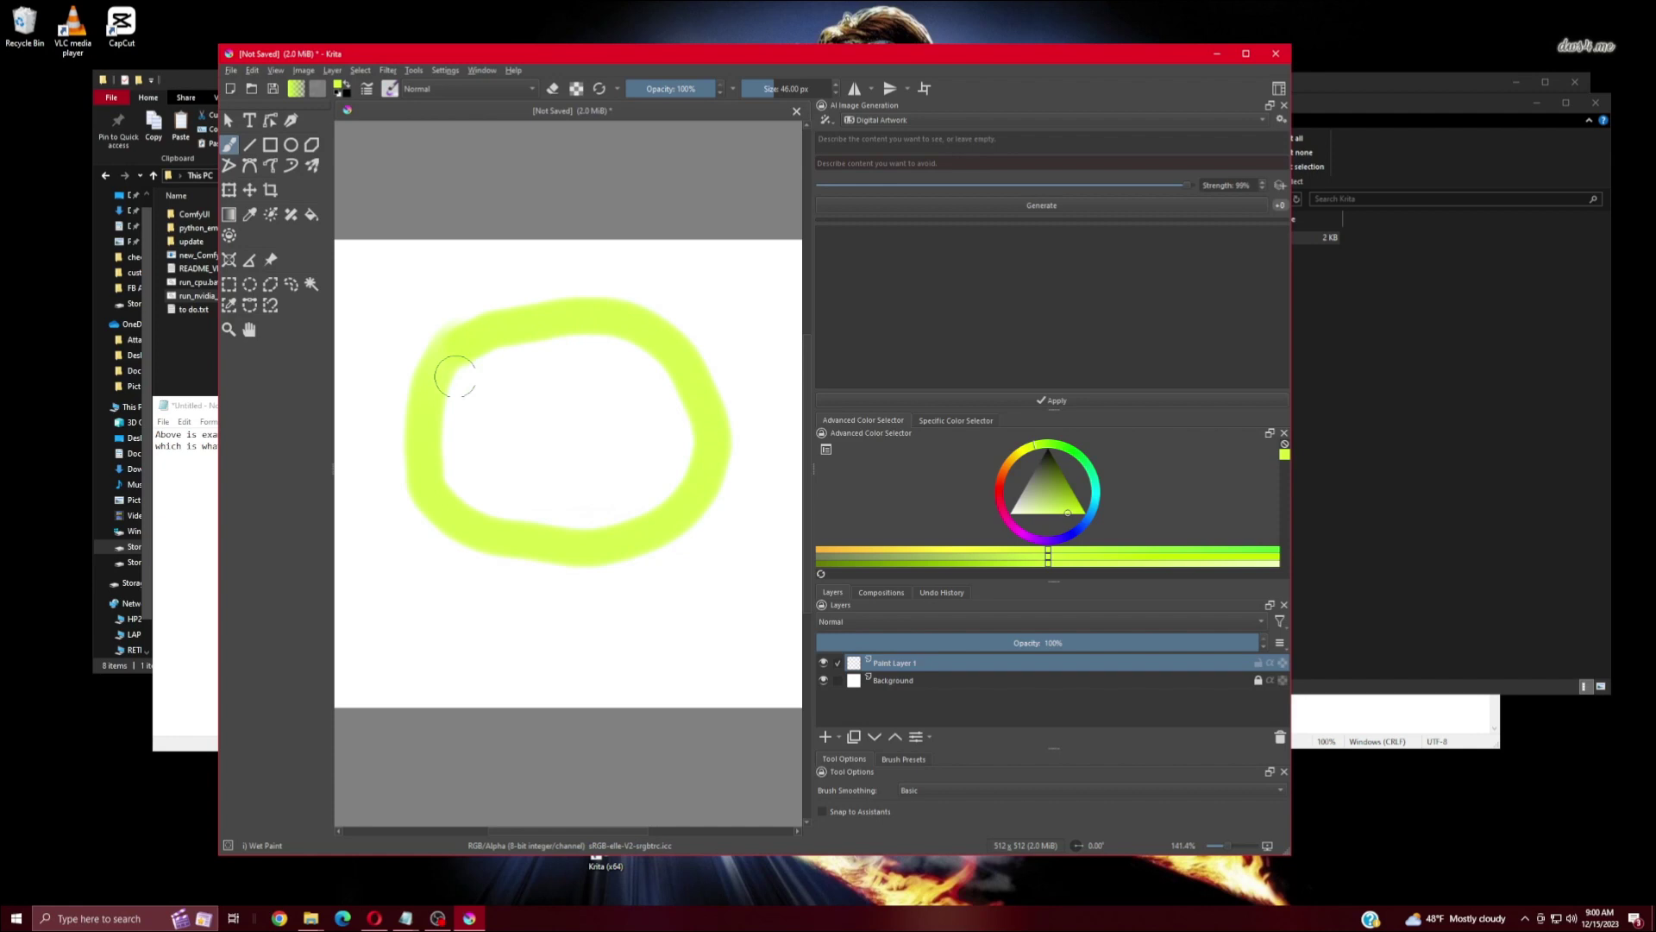
left_click(823, 121)
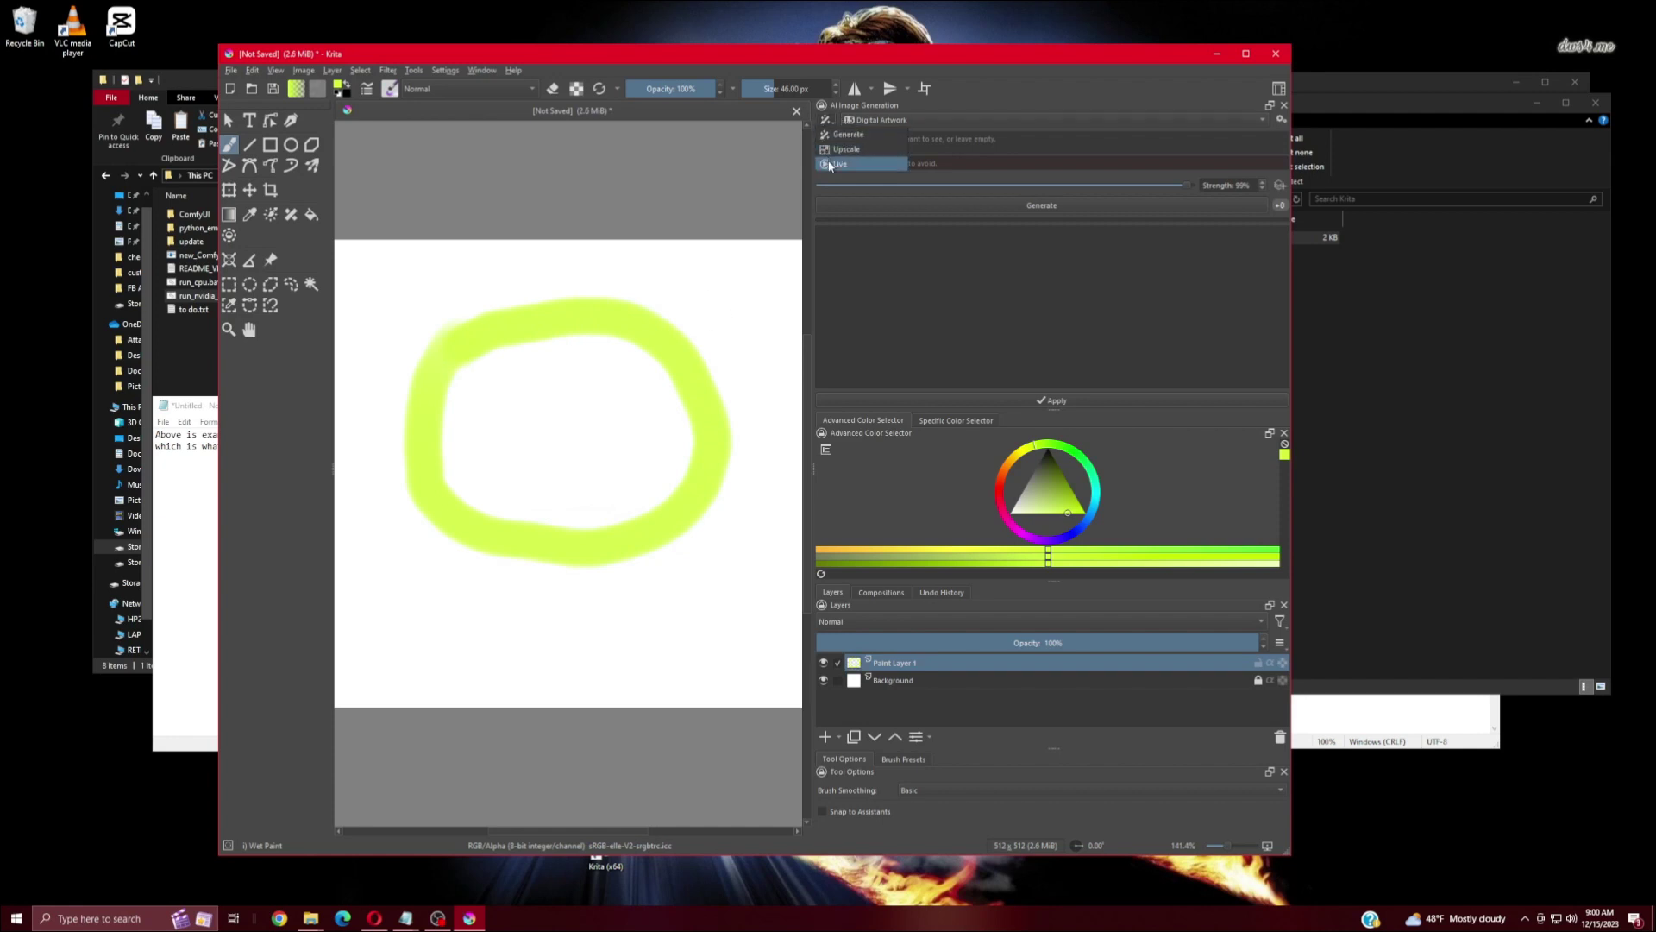
left_click(880, 157)
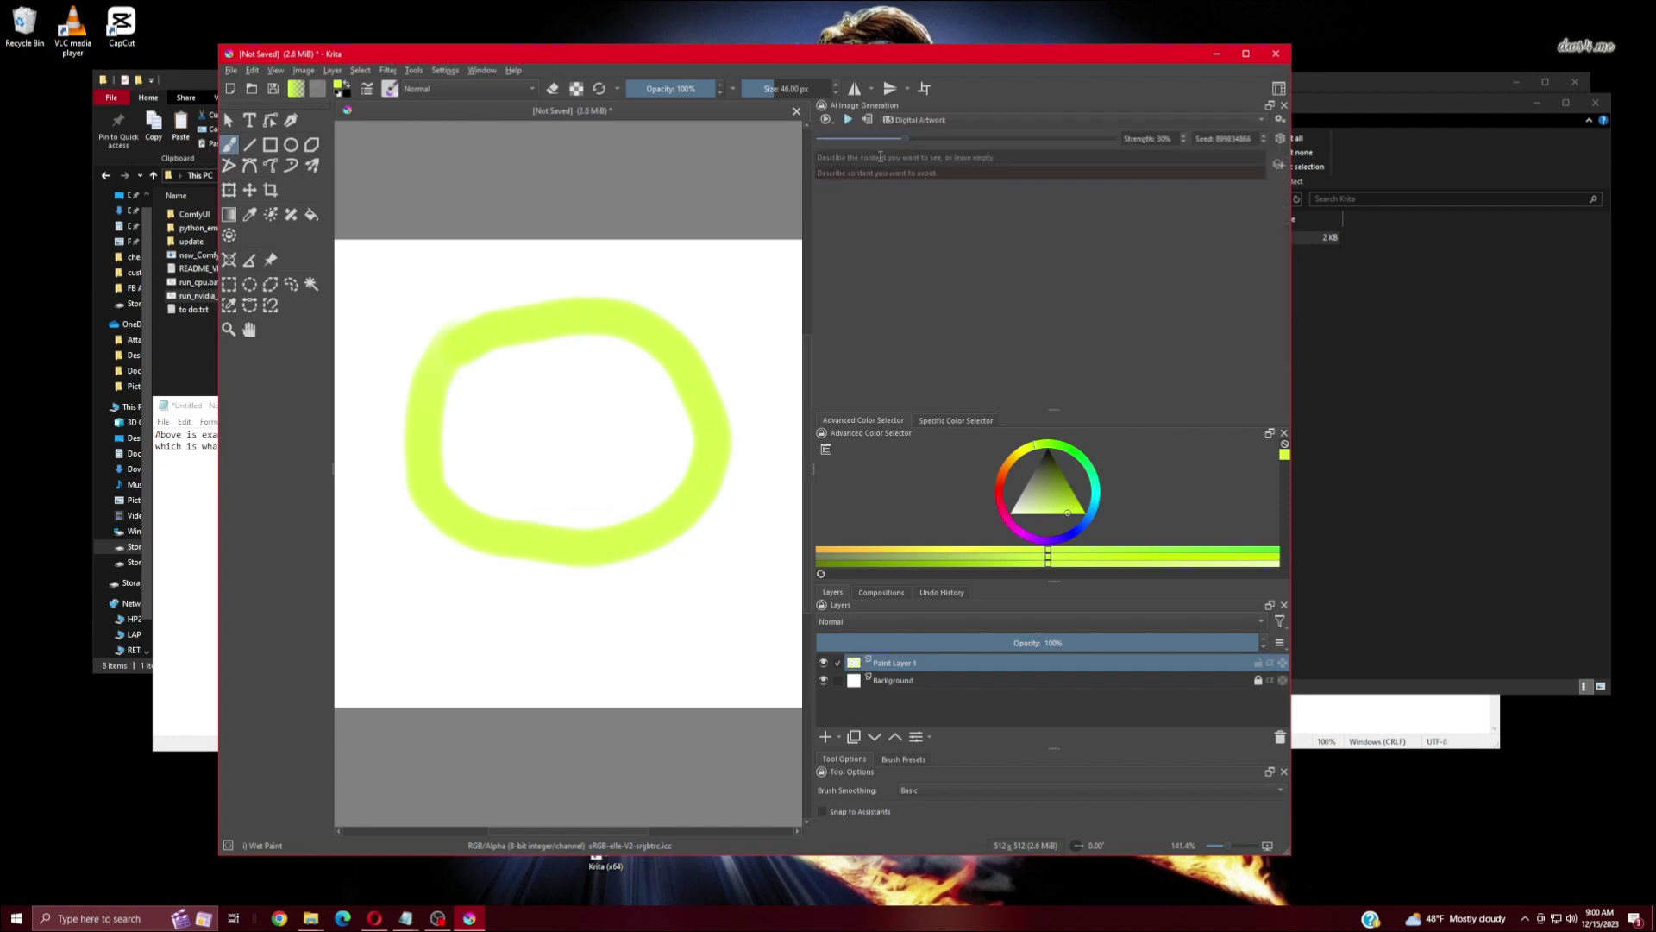
left_click(849, 121)
- Paint two solid dot eyes, a smile, and a question mark below the face
left_click(533, 388)
left_click_drag(608, 391, 630, 402)
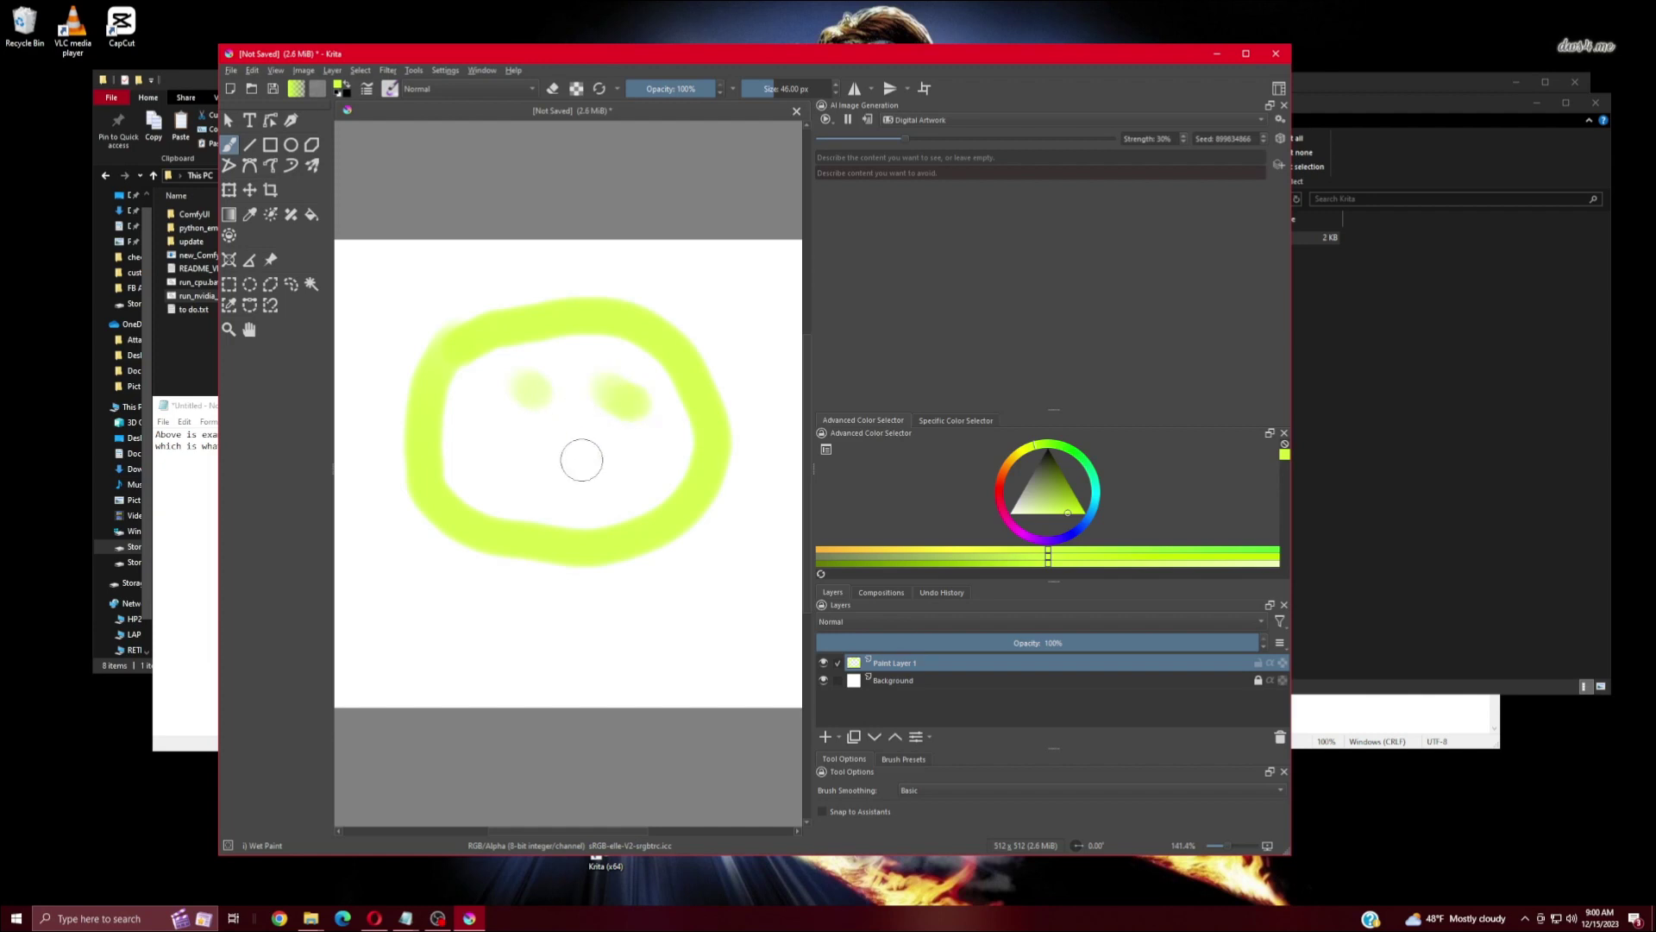
mouse_move(484, 451)
left_mouse_down()
mouse_move(545, 477)
mouse_move(634, 463)
mouse_move(495, 466)
mouse_move(556, 483)
mouse_move(634, 456)
left_mouse_up()
left_click_drag(539, 401, 530, 398)
left_click_drag(595, 397, 616, 394)
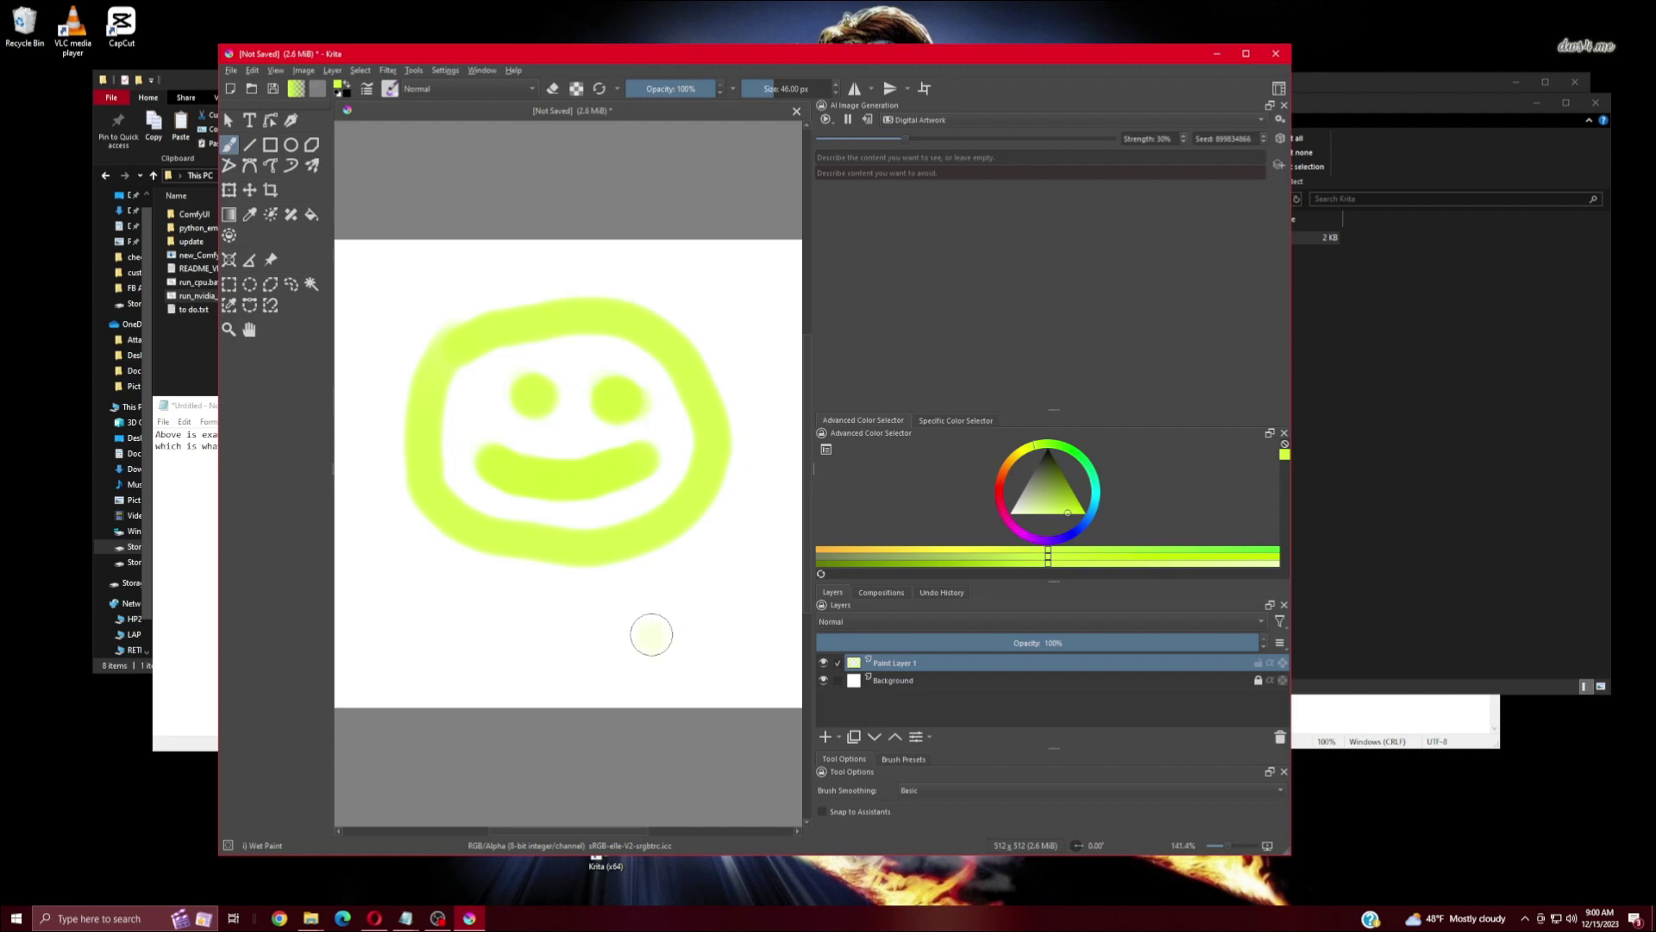
mouse_move(645, 640)
left_mouse_down()
mouse_move(711, 591)
mouse_move(726, 622)
mouse_move(714, 665)
left_mouse_up()
left_click(736, 682)
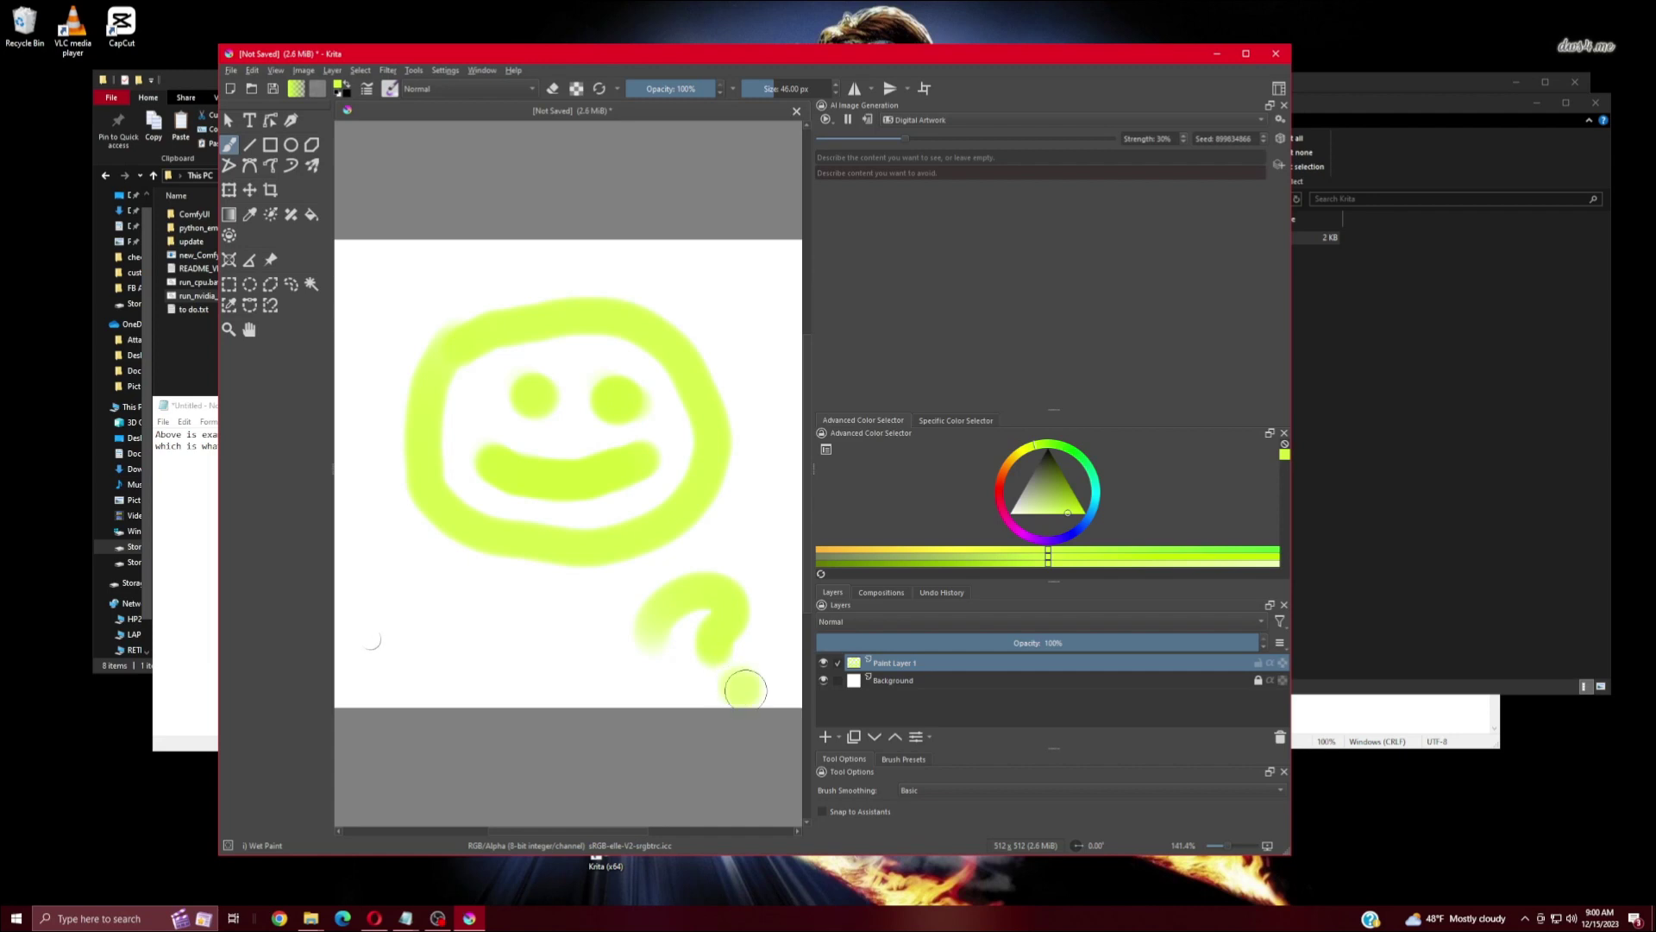
- Open the AI generation settings' Connection page showing the server running and connected
left_click(415, 71)
mouse_move(444, 73)
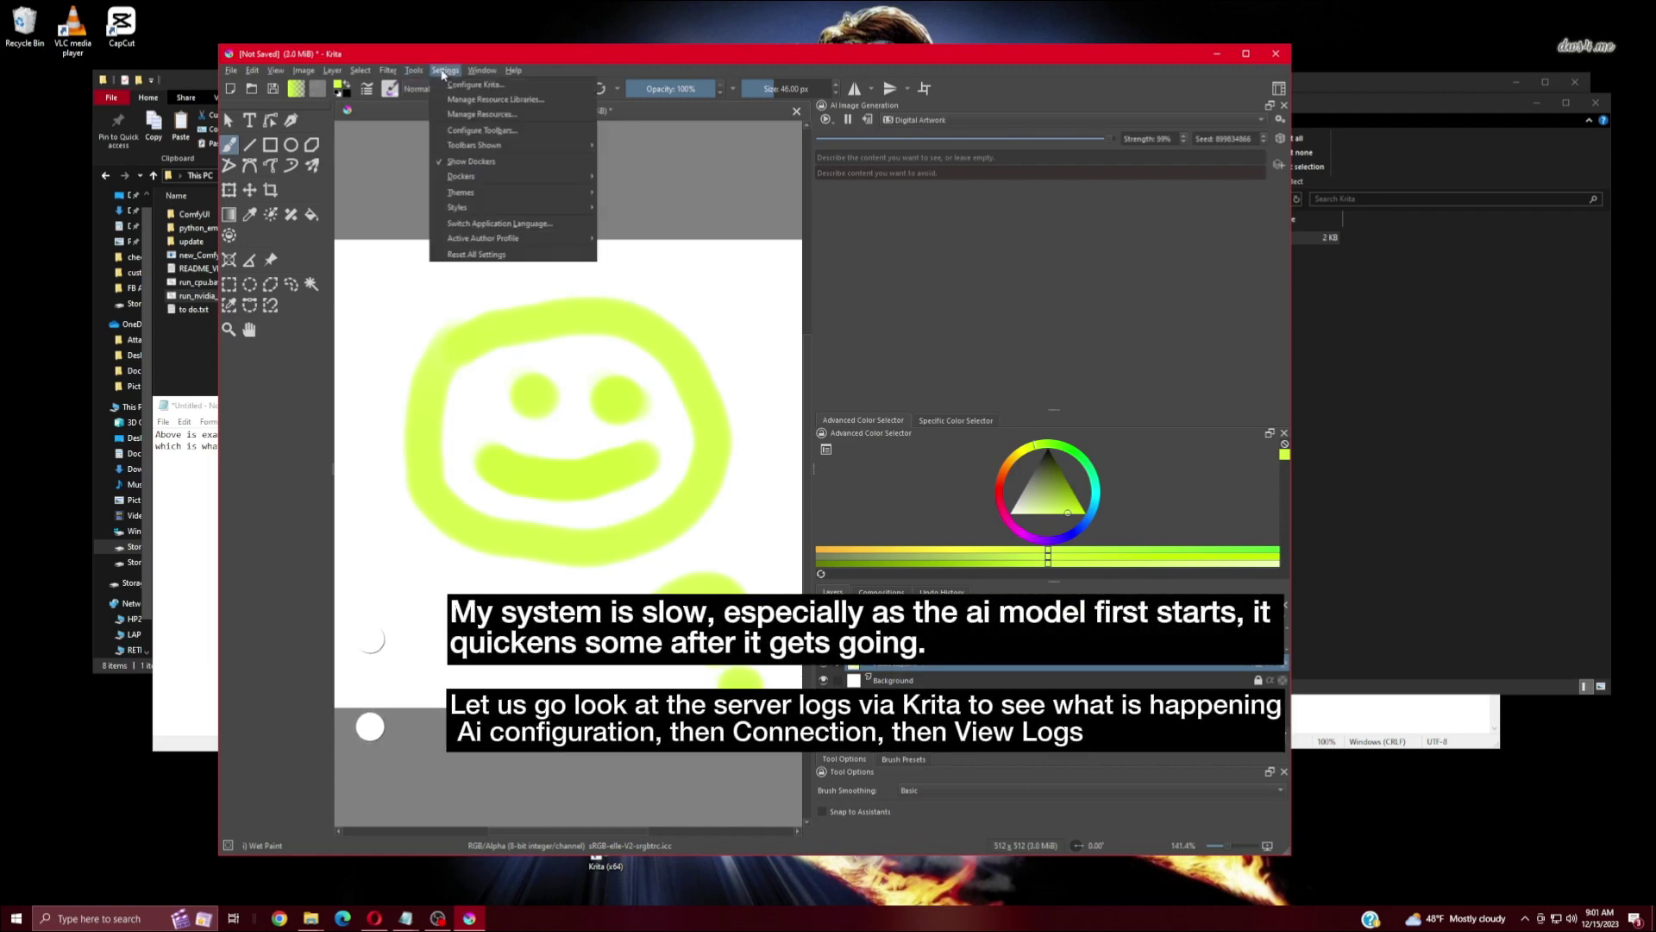
left_click(1163, 184)
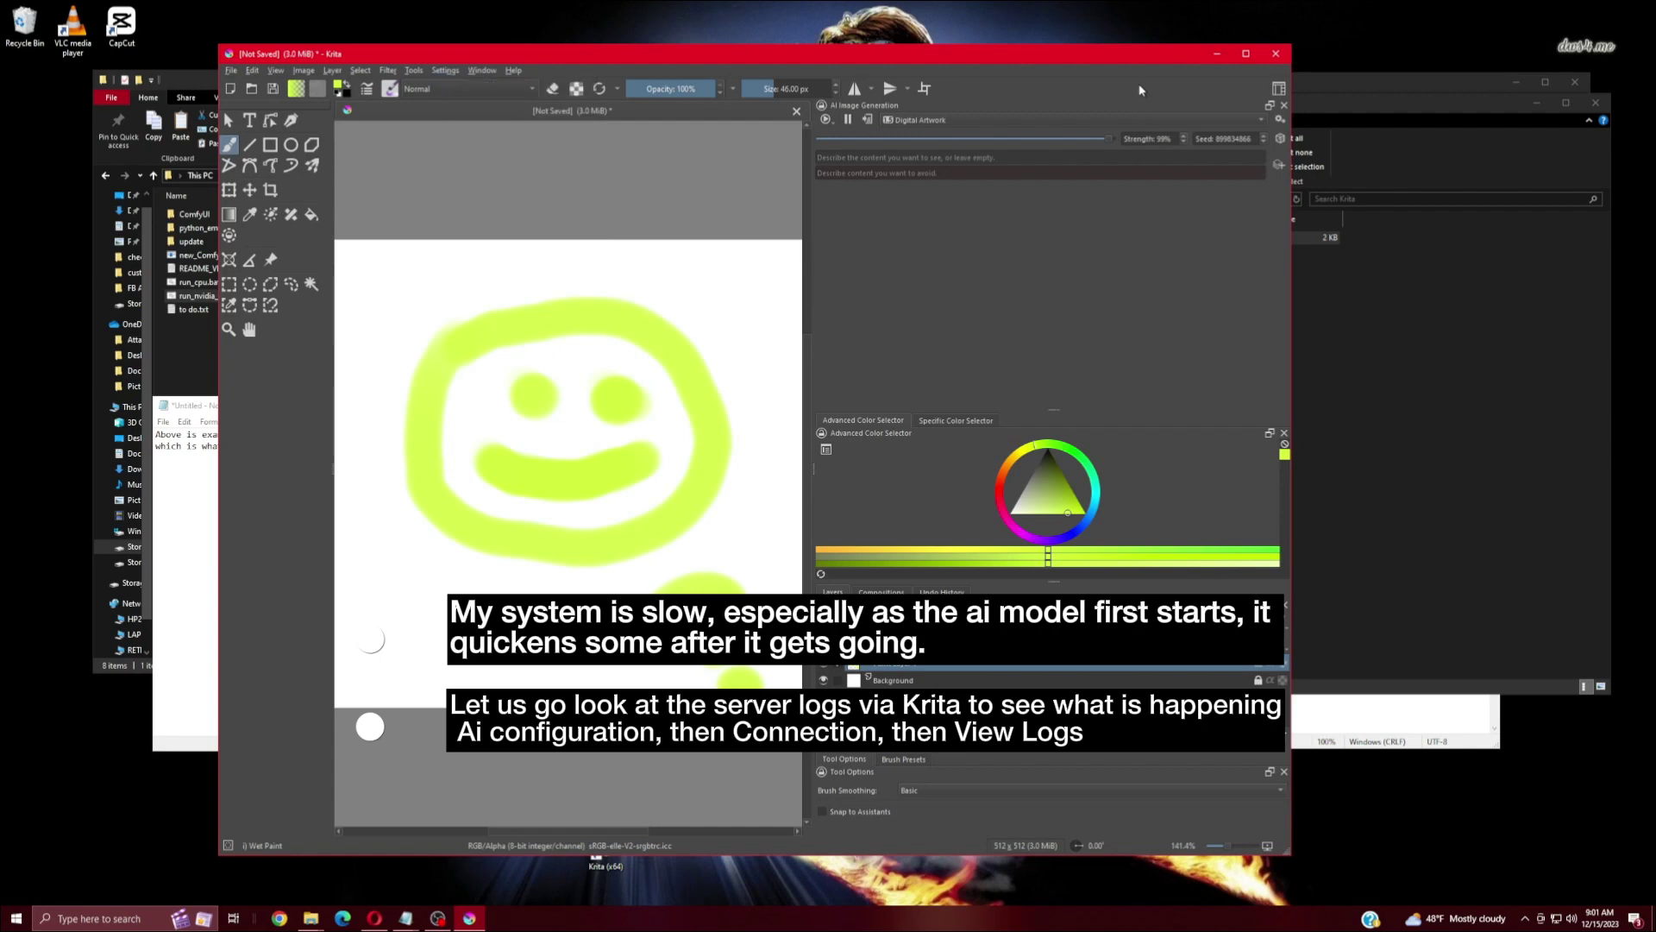
left_click(1280, 121)
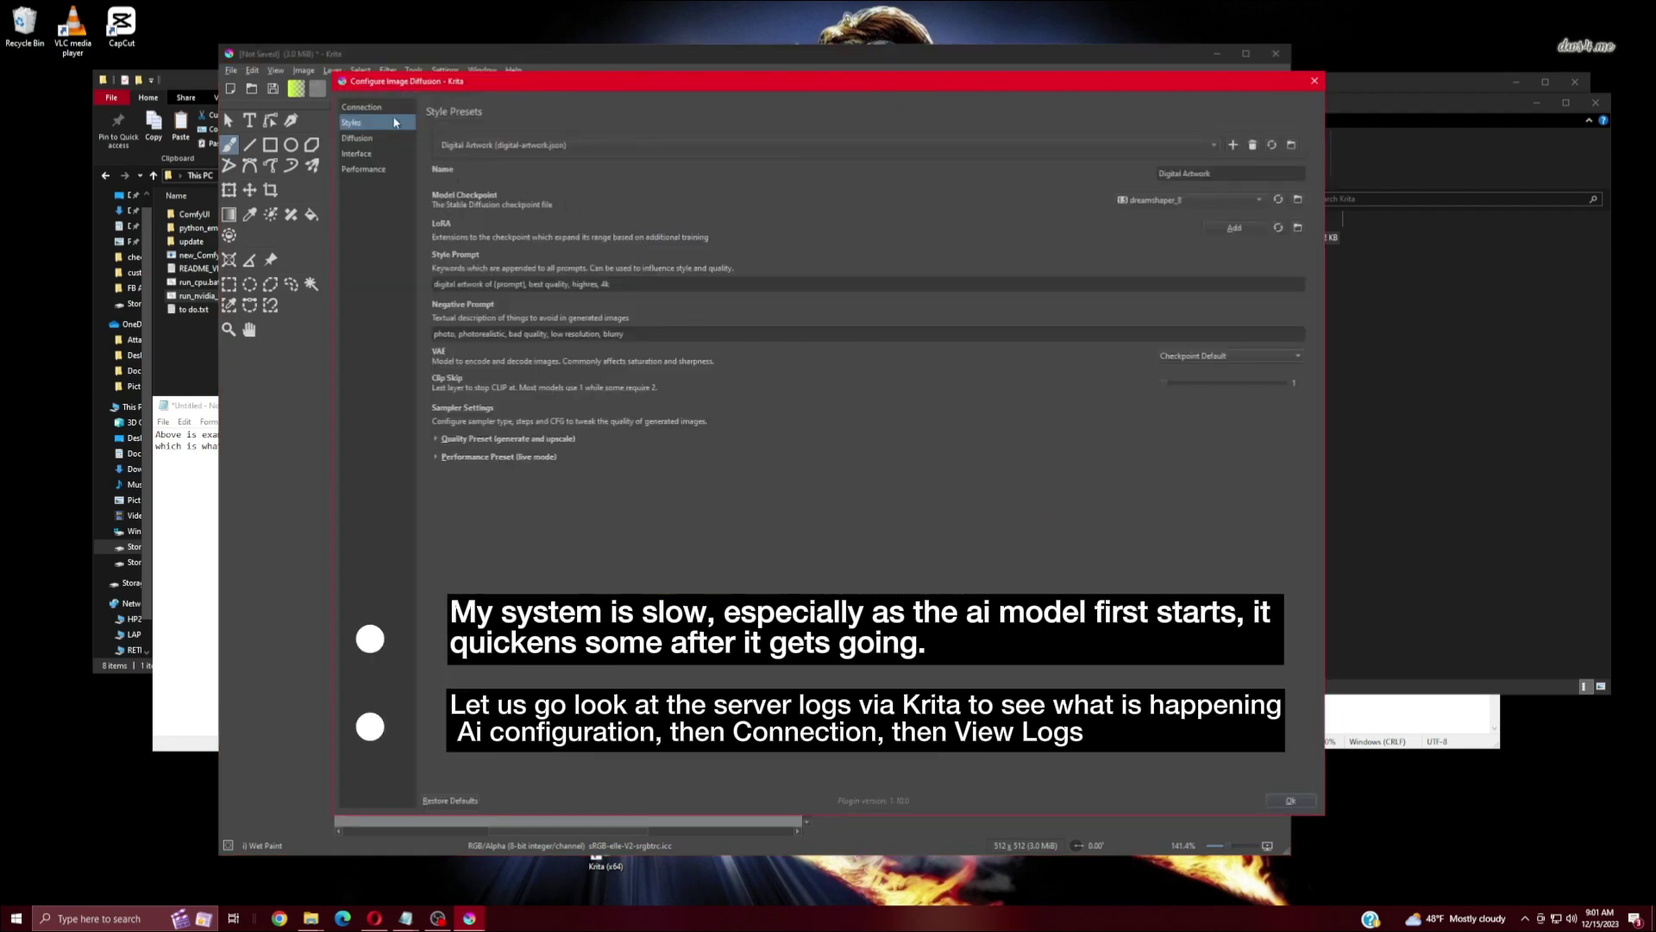
left_click(366, 107)
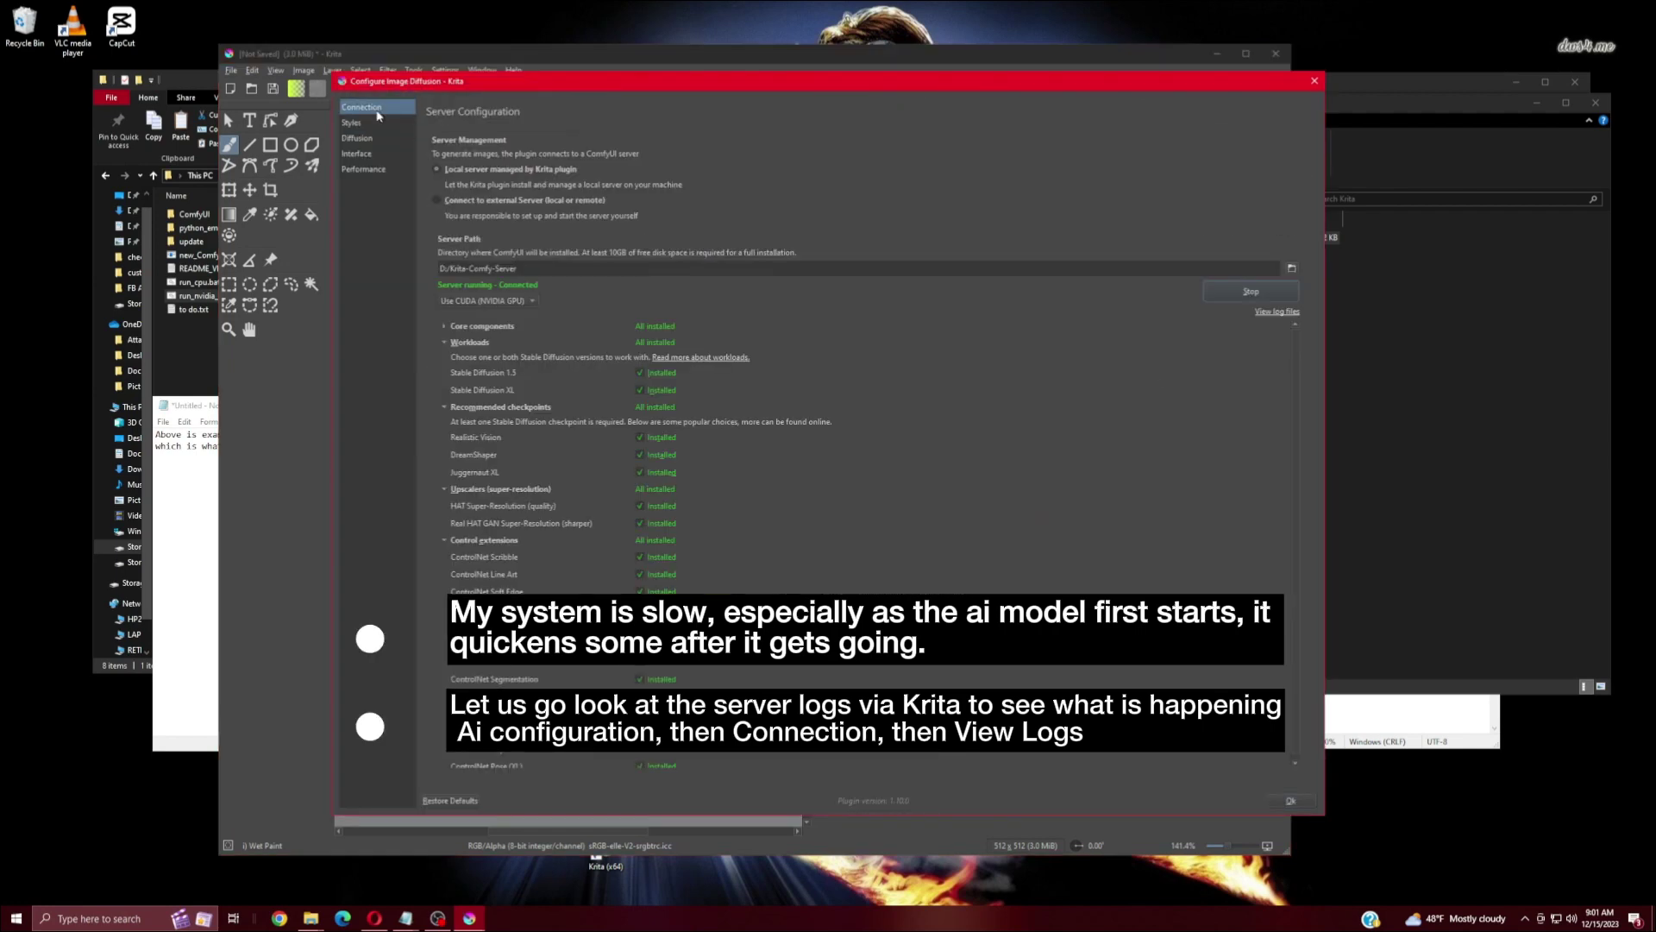
- Open server.log in Notepad, highlight its three newest entries, then return to Krita's dialog
left_click(1275, 312)
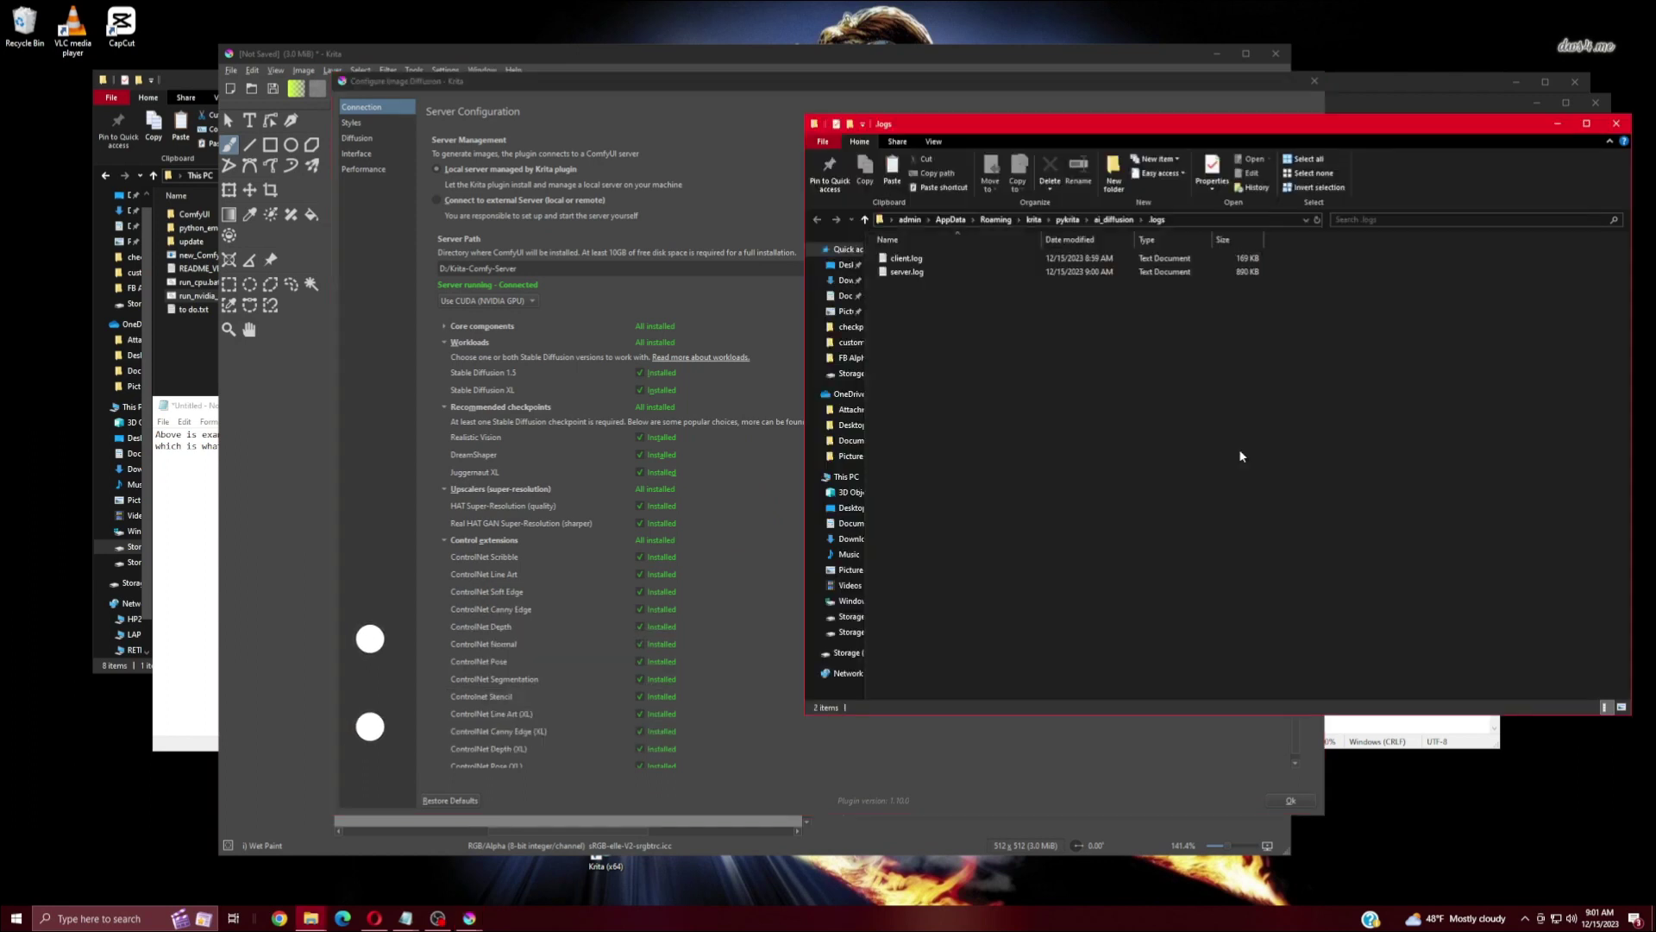
double_click(918, 274)
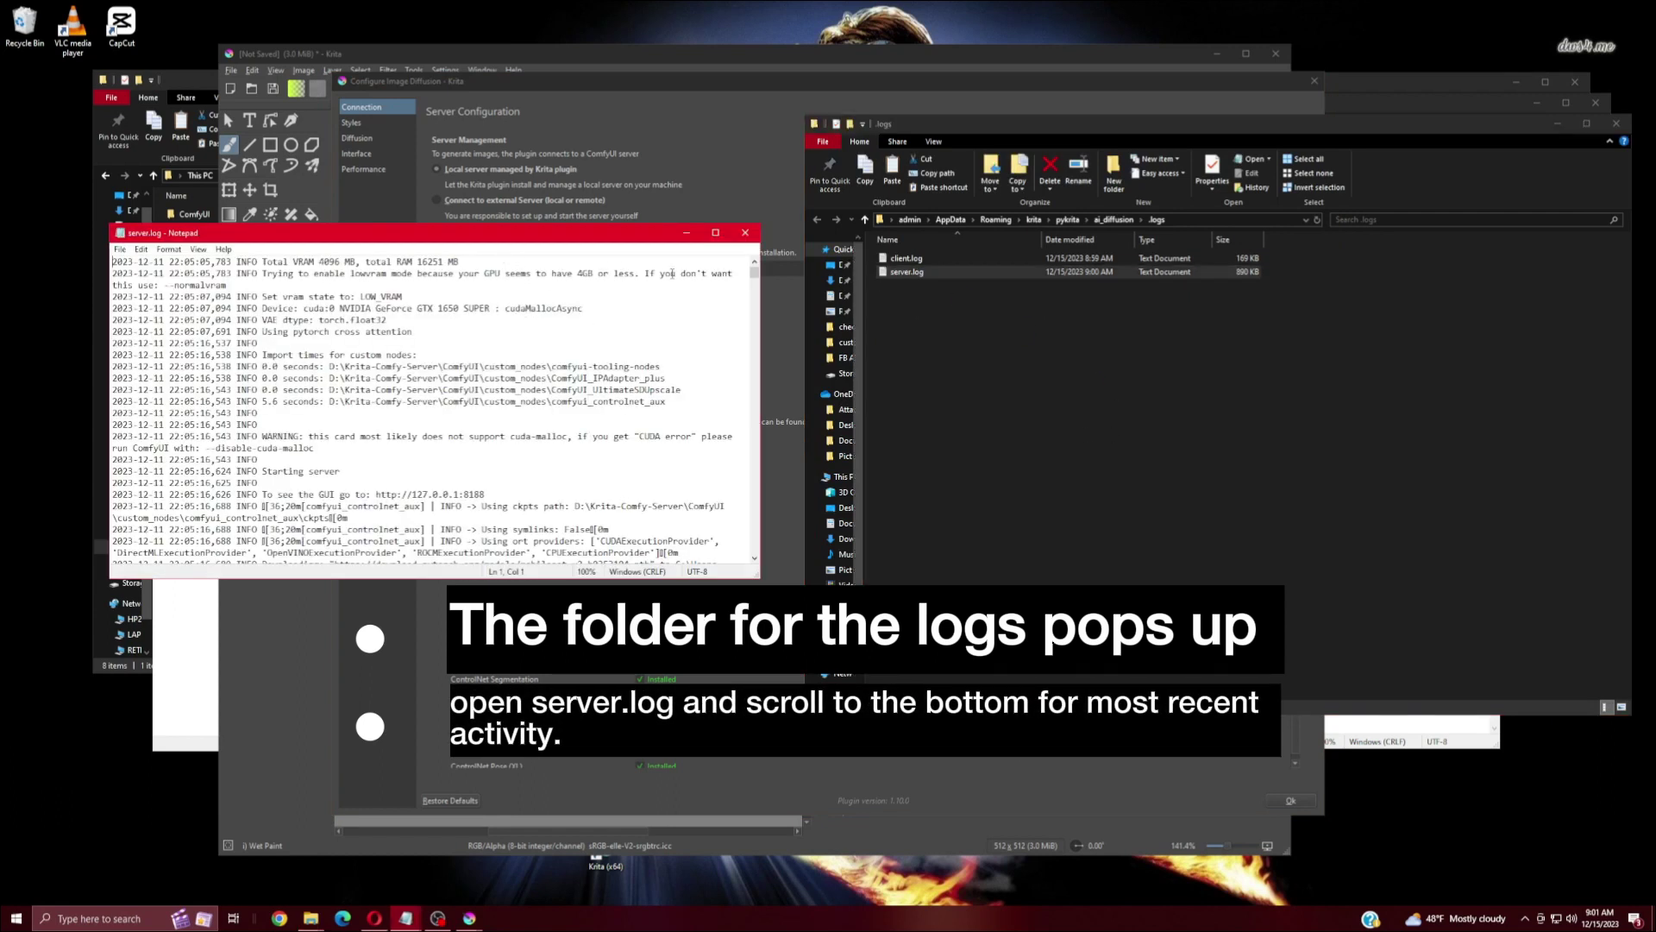
left_click_drag(753, 273, 756, 552)
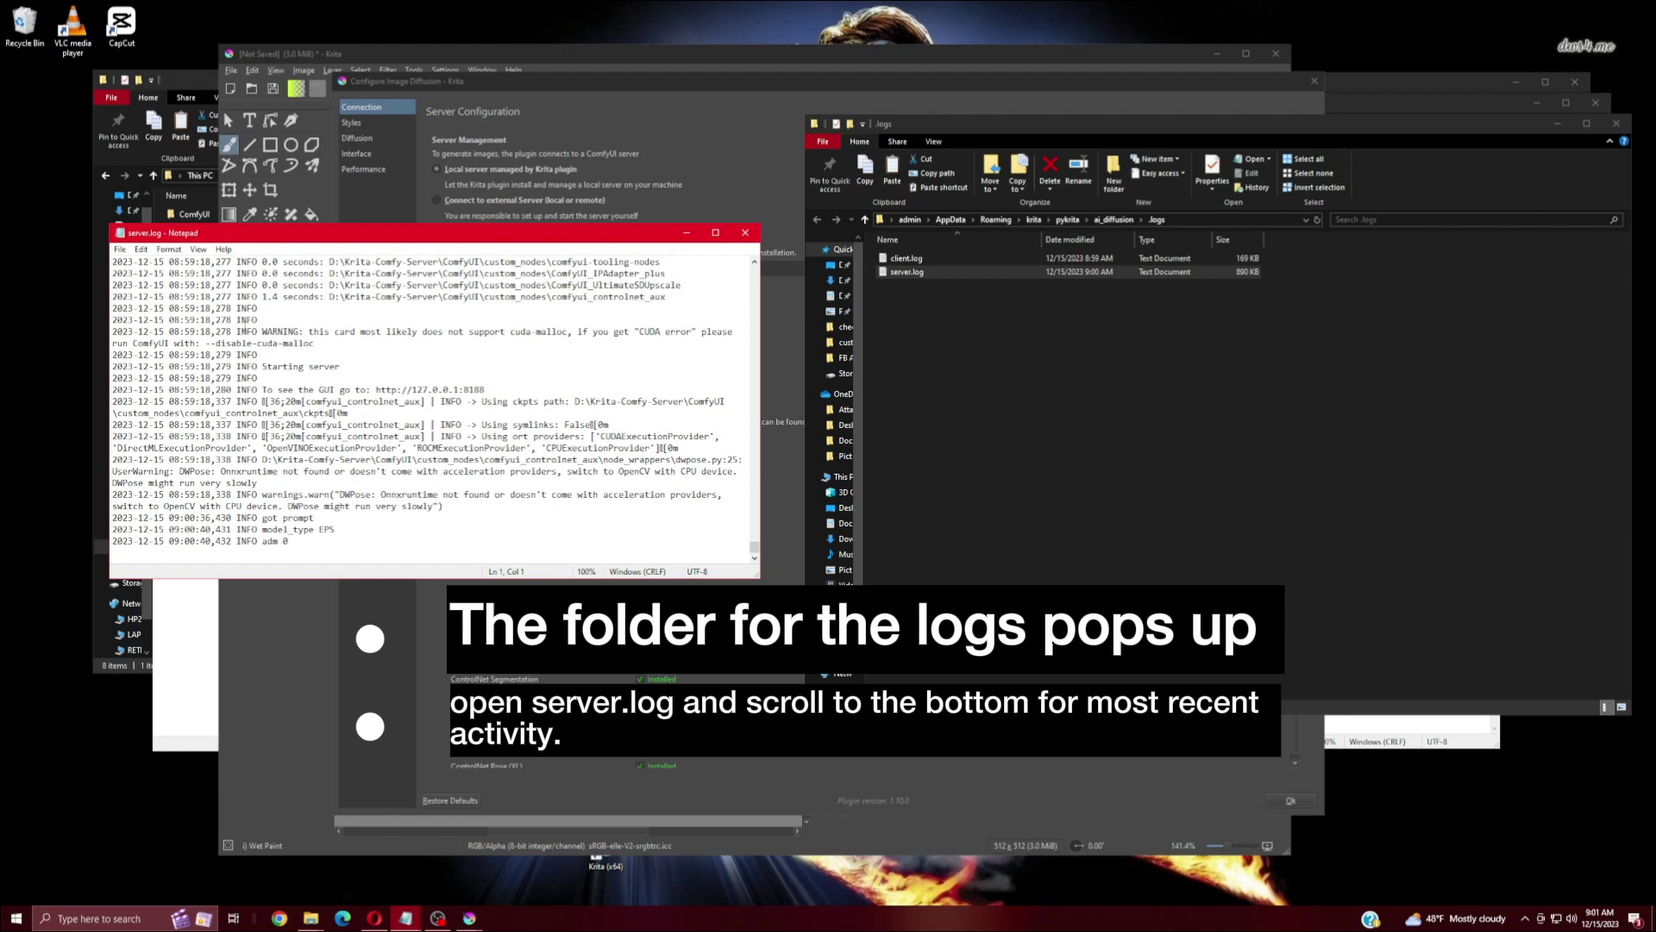
scroll(260, 296, "up", 1)
scroll(339, 396, "down", 1)
left_click_drag(304, 550, 109, 518)
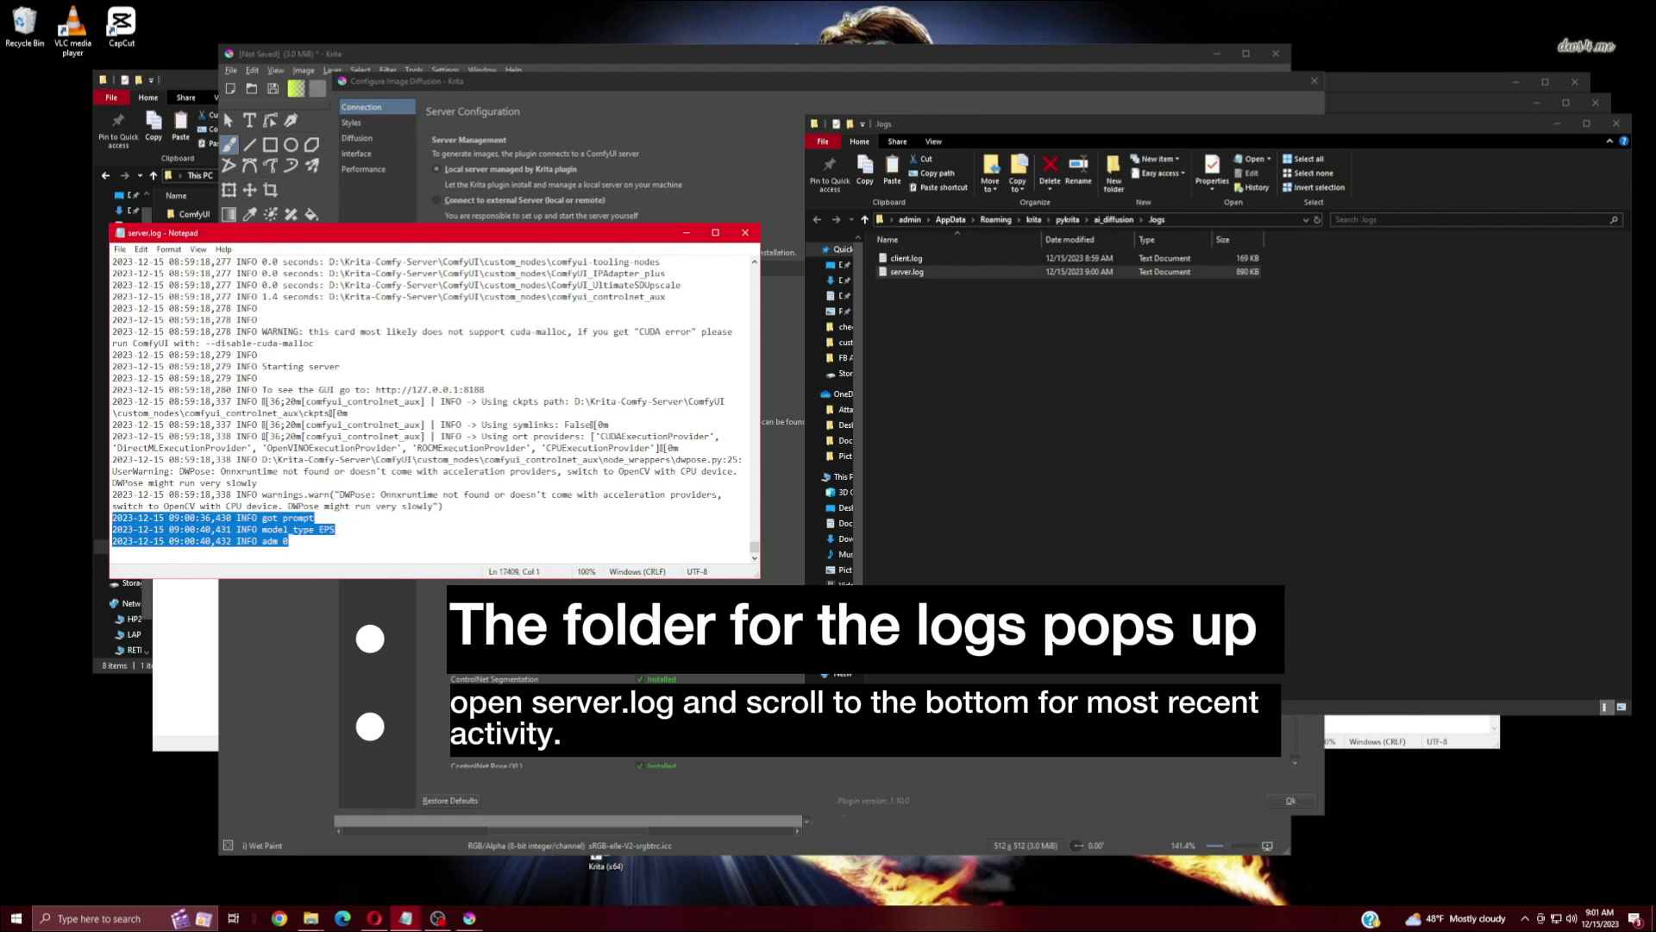
left_click(634, 84)
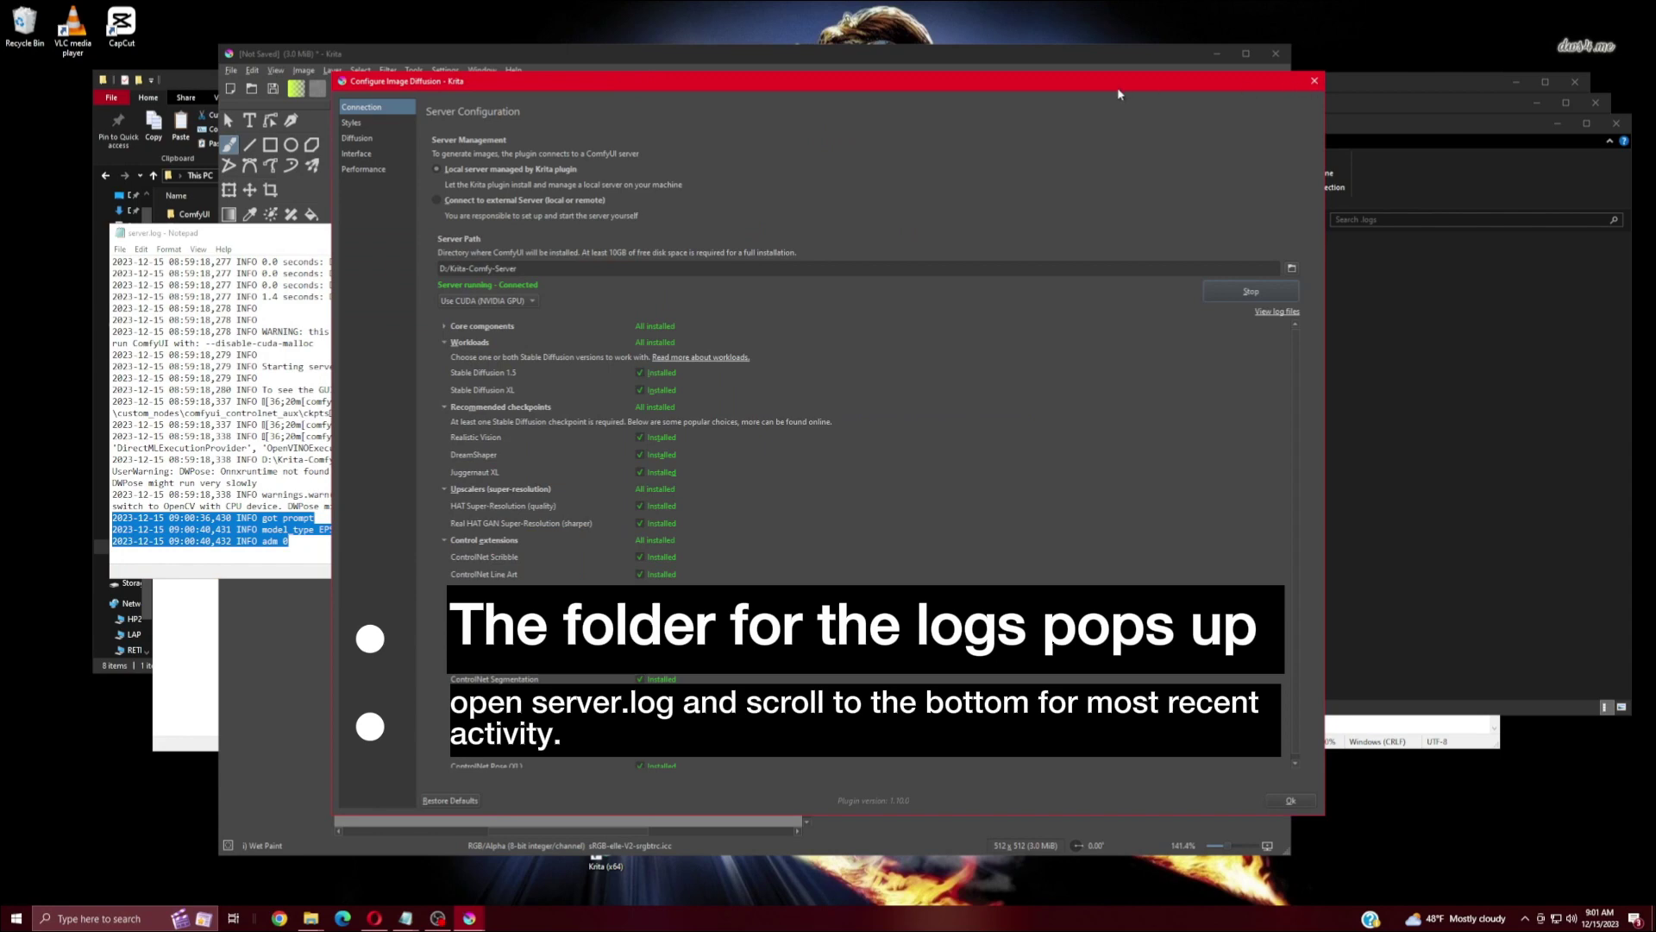
- Close diffusion settings, shift Krita right, and brush a yellow-green plus-shaped blob at lower left
left_click(1314, 80)
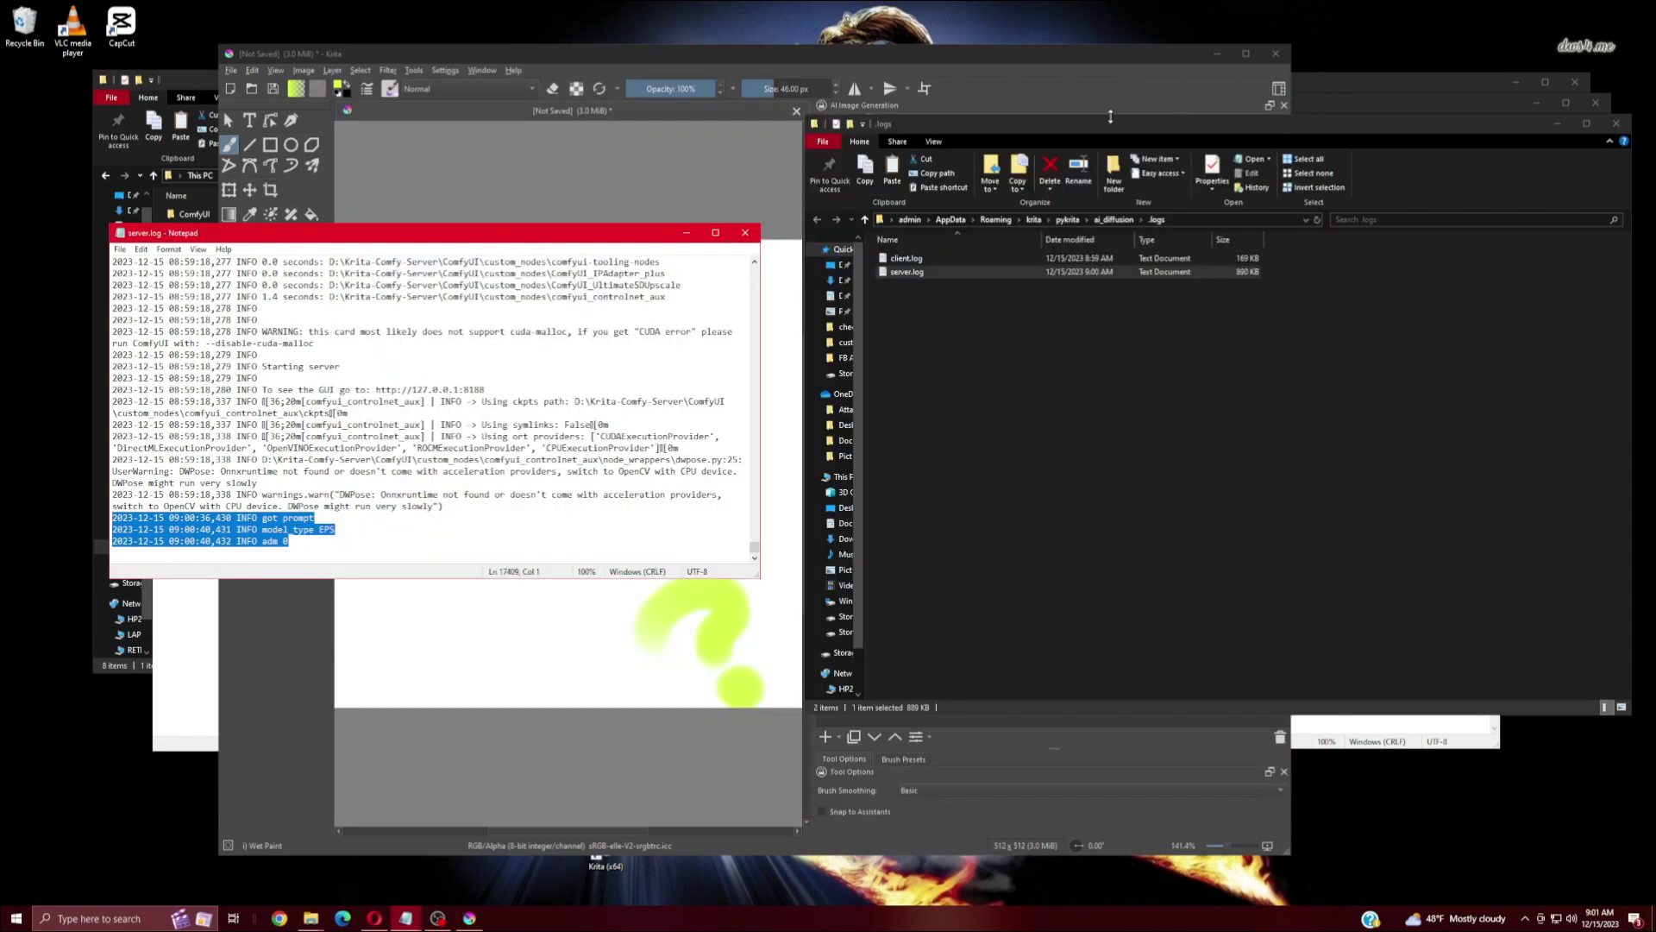
left_click_drag(947, 52, 1137, 56)
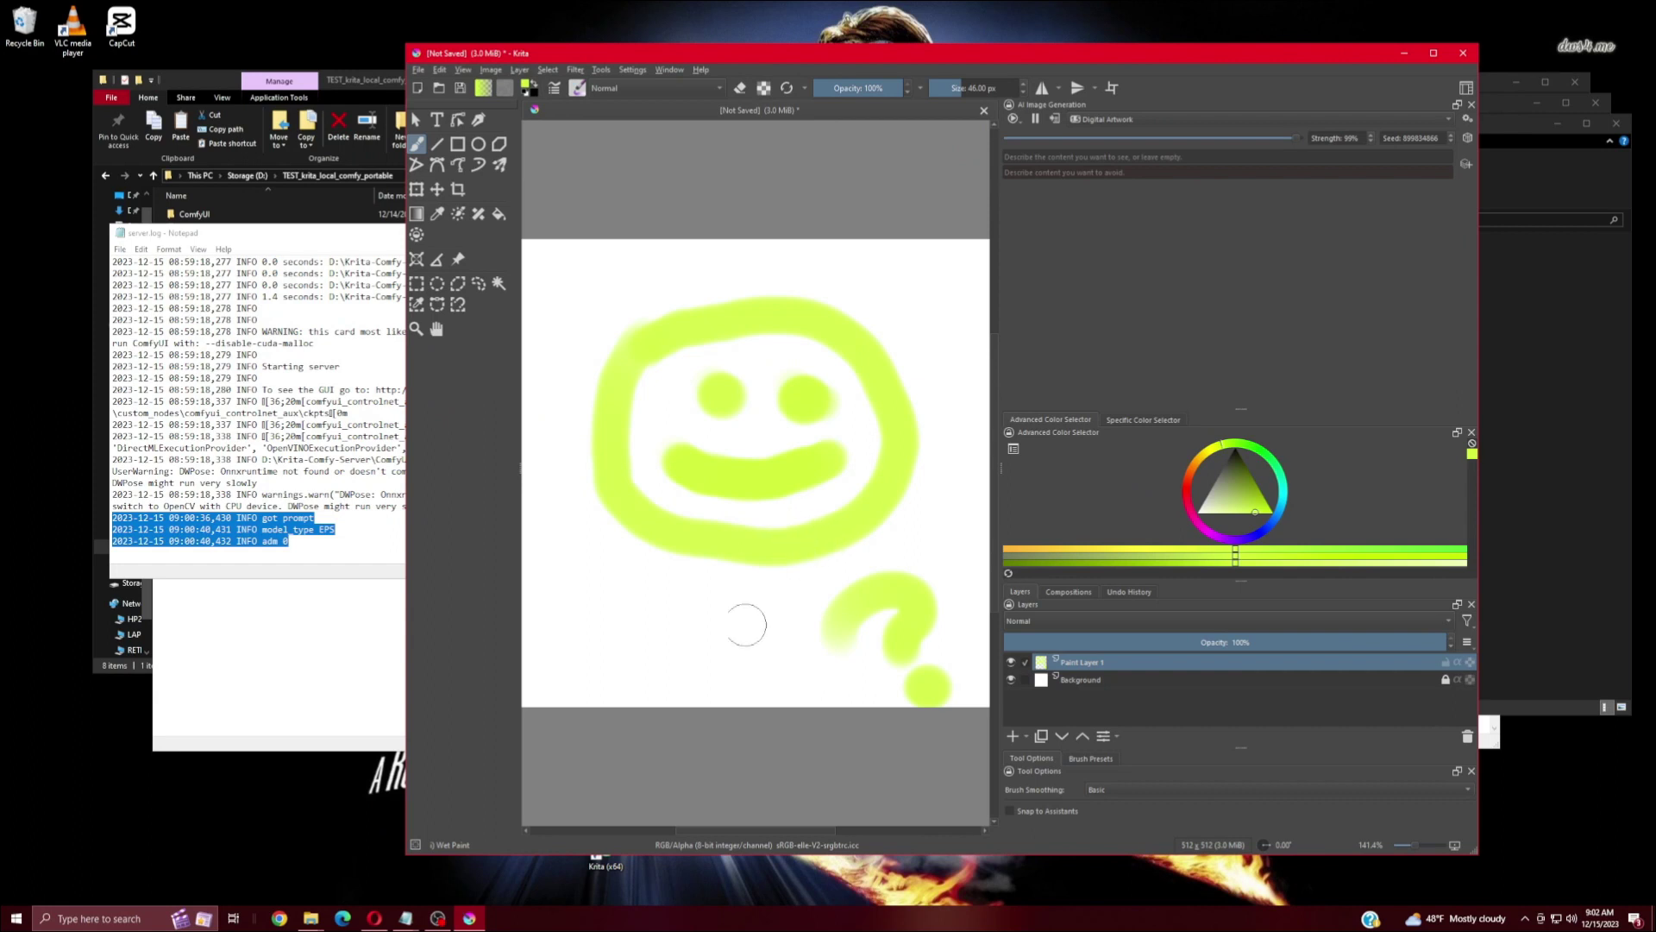
mouse_move(580, 643)
left_mouse_down()
mouse_move(580, 561)
mouse_move(587, 634)
mouse_move(628, 595)
mouse_move(548, 647)
mouse_move(621, 656)
mouse_move(573, 602)
mouse_move(660, 557)
left_mouse_up()
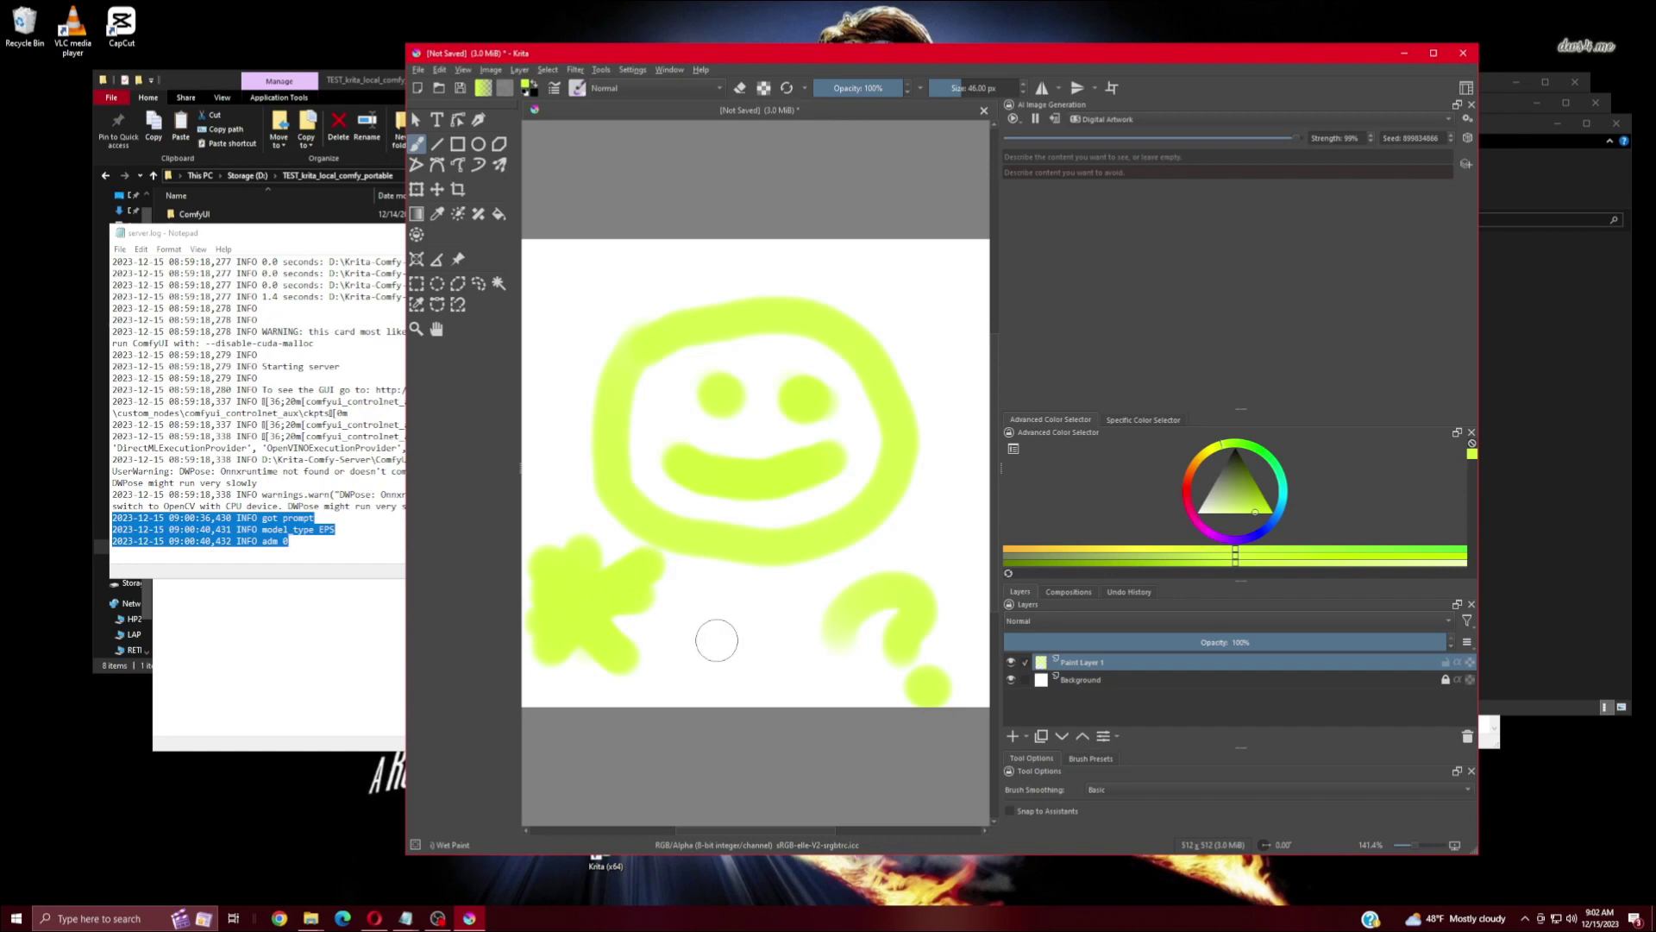
left_click(404, 495)
- Insert the time and date into server.log with F5, then close it without saving
left_click(343, 413)
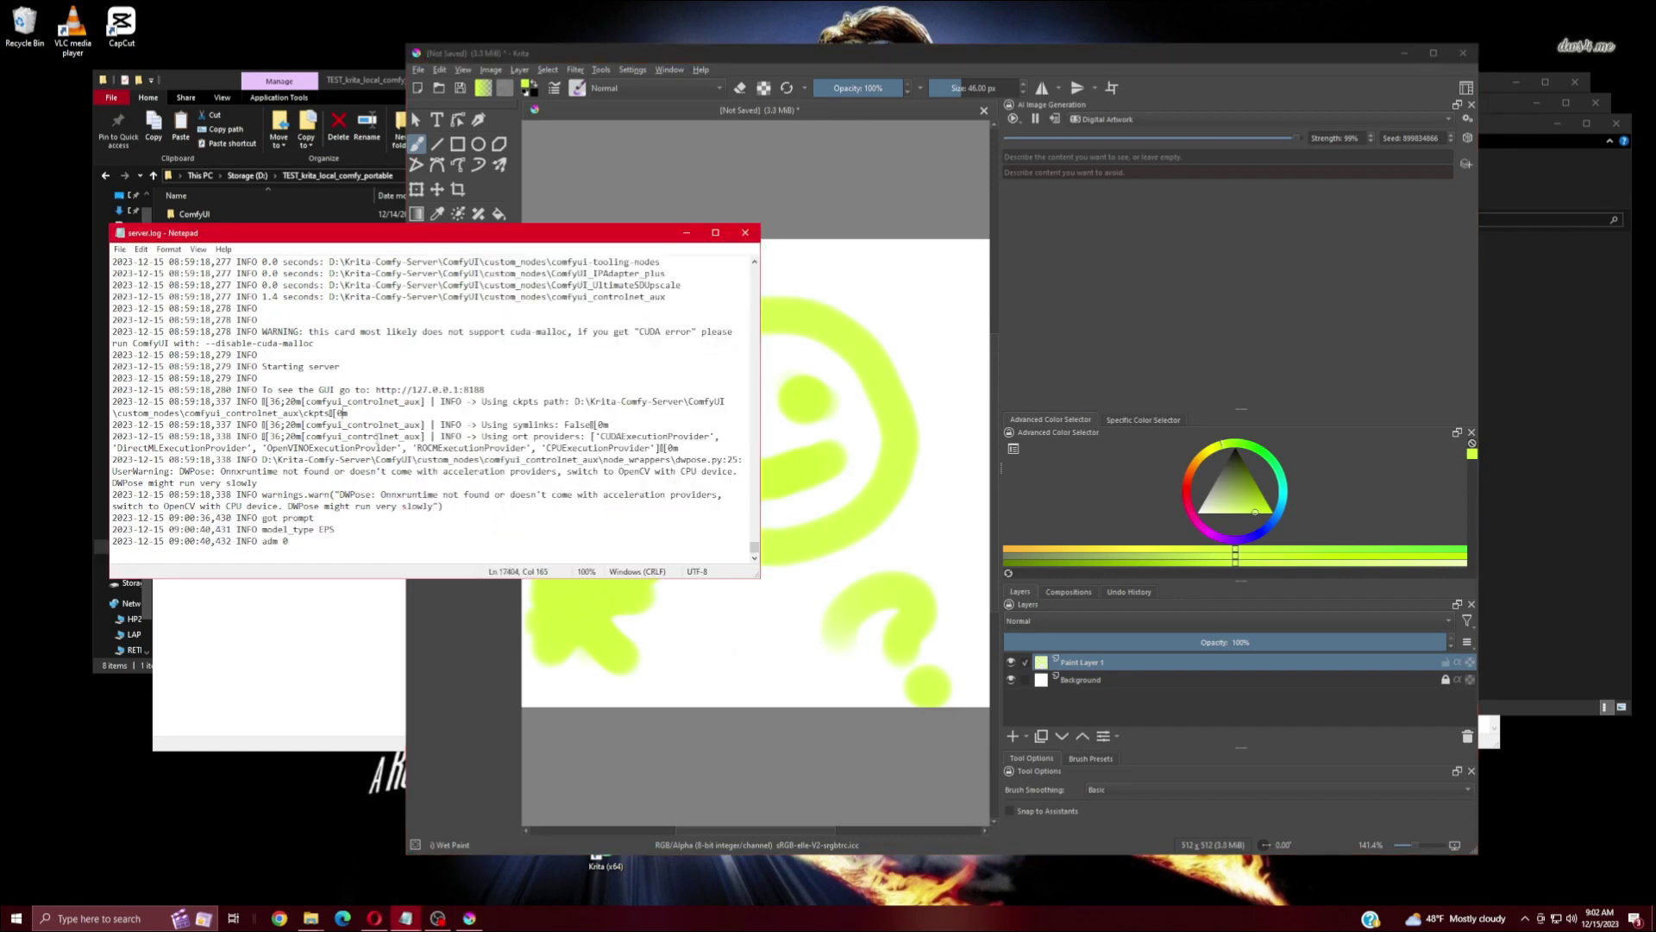
key("F5")
left_click(764, 246)
left_click(369, 234)
left_click(745, 232)
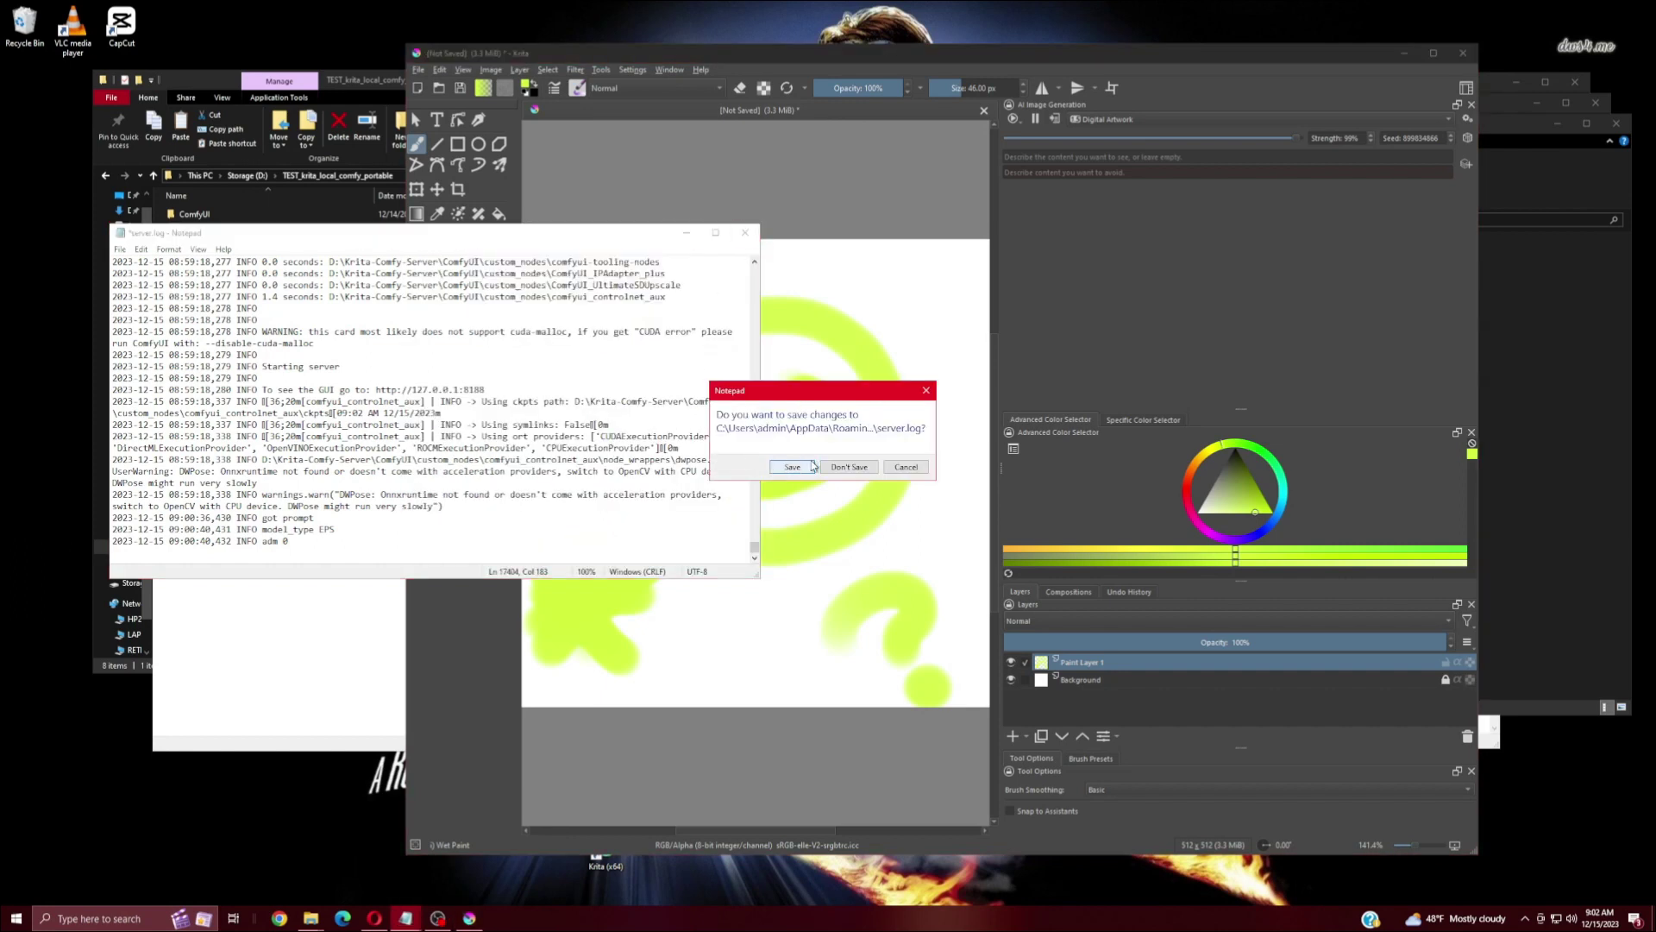
left_click(835, 466)
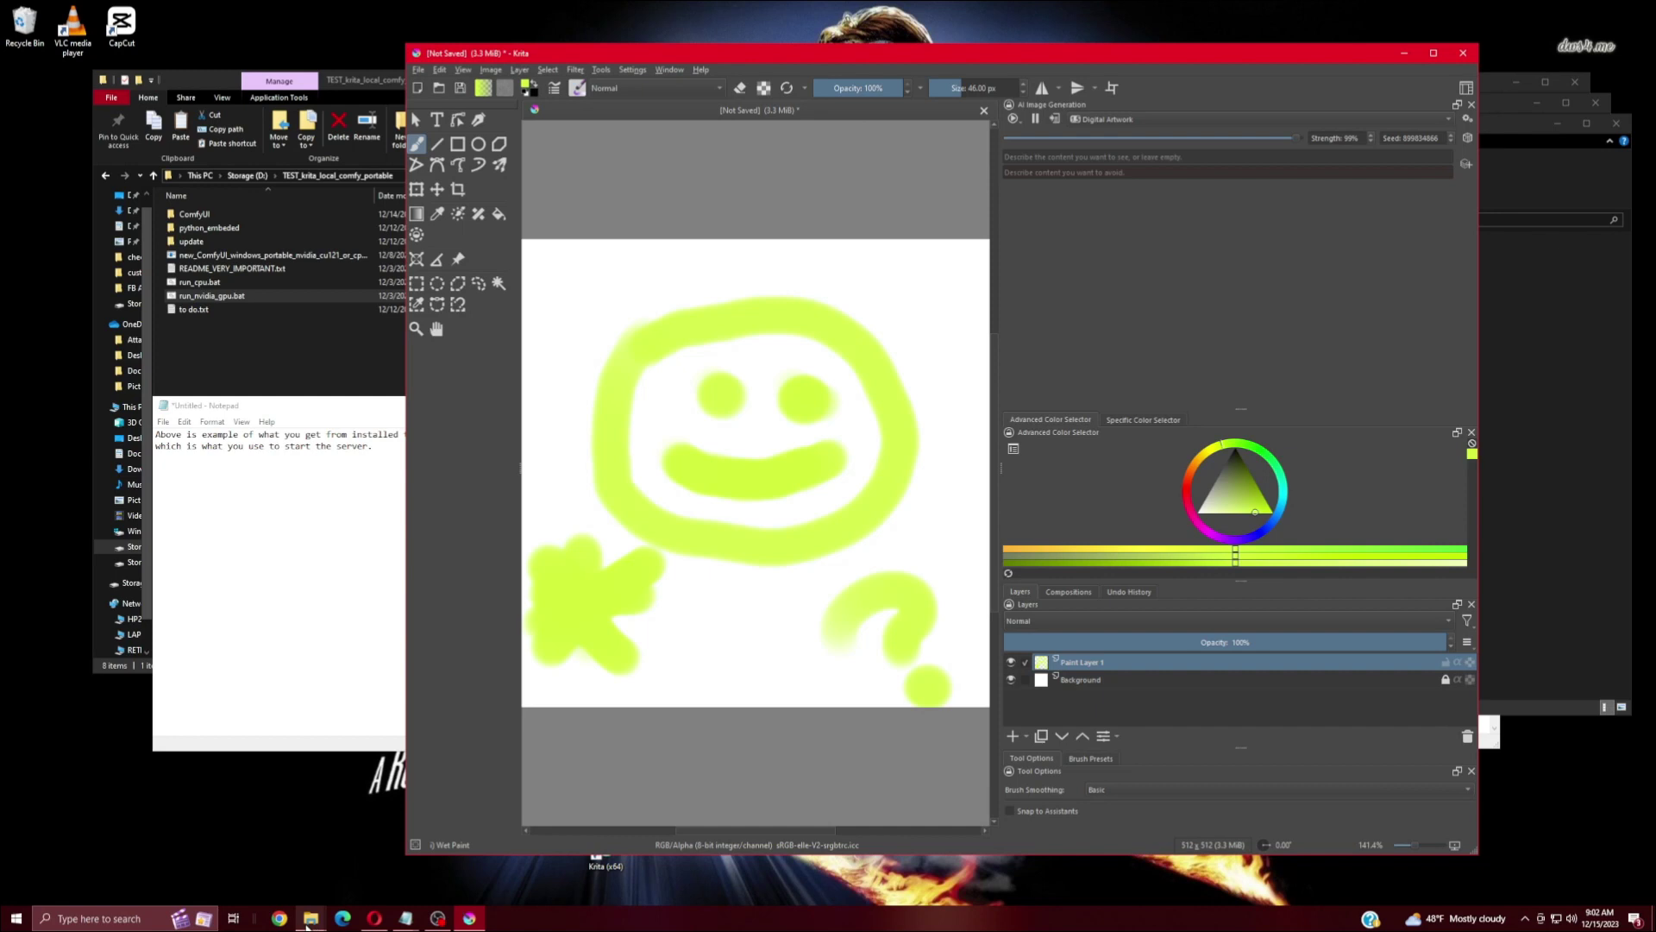
- Reopen server.log from the logs folder, minimize the folder, and scroll to the latest entries
mouse_move(308, 923)
left_click(453, 867)
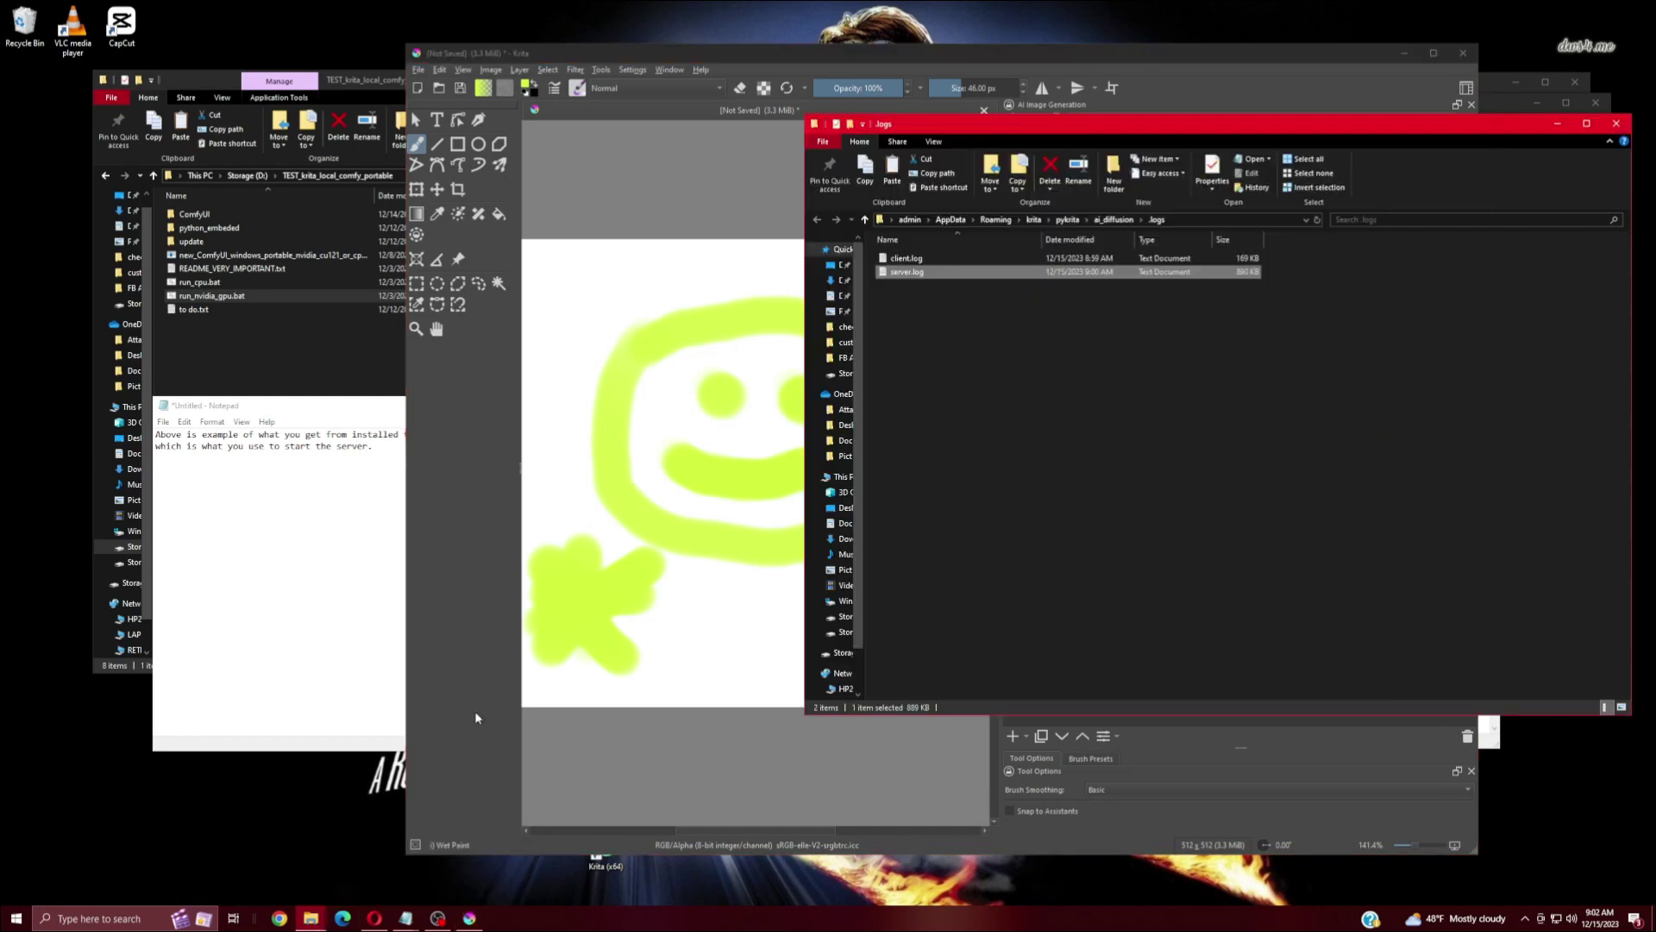
double_click(914, 277)
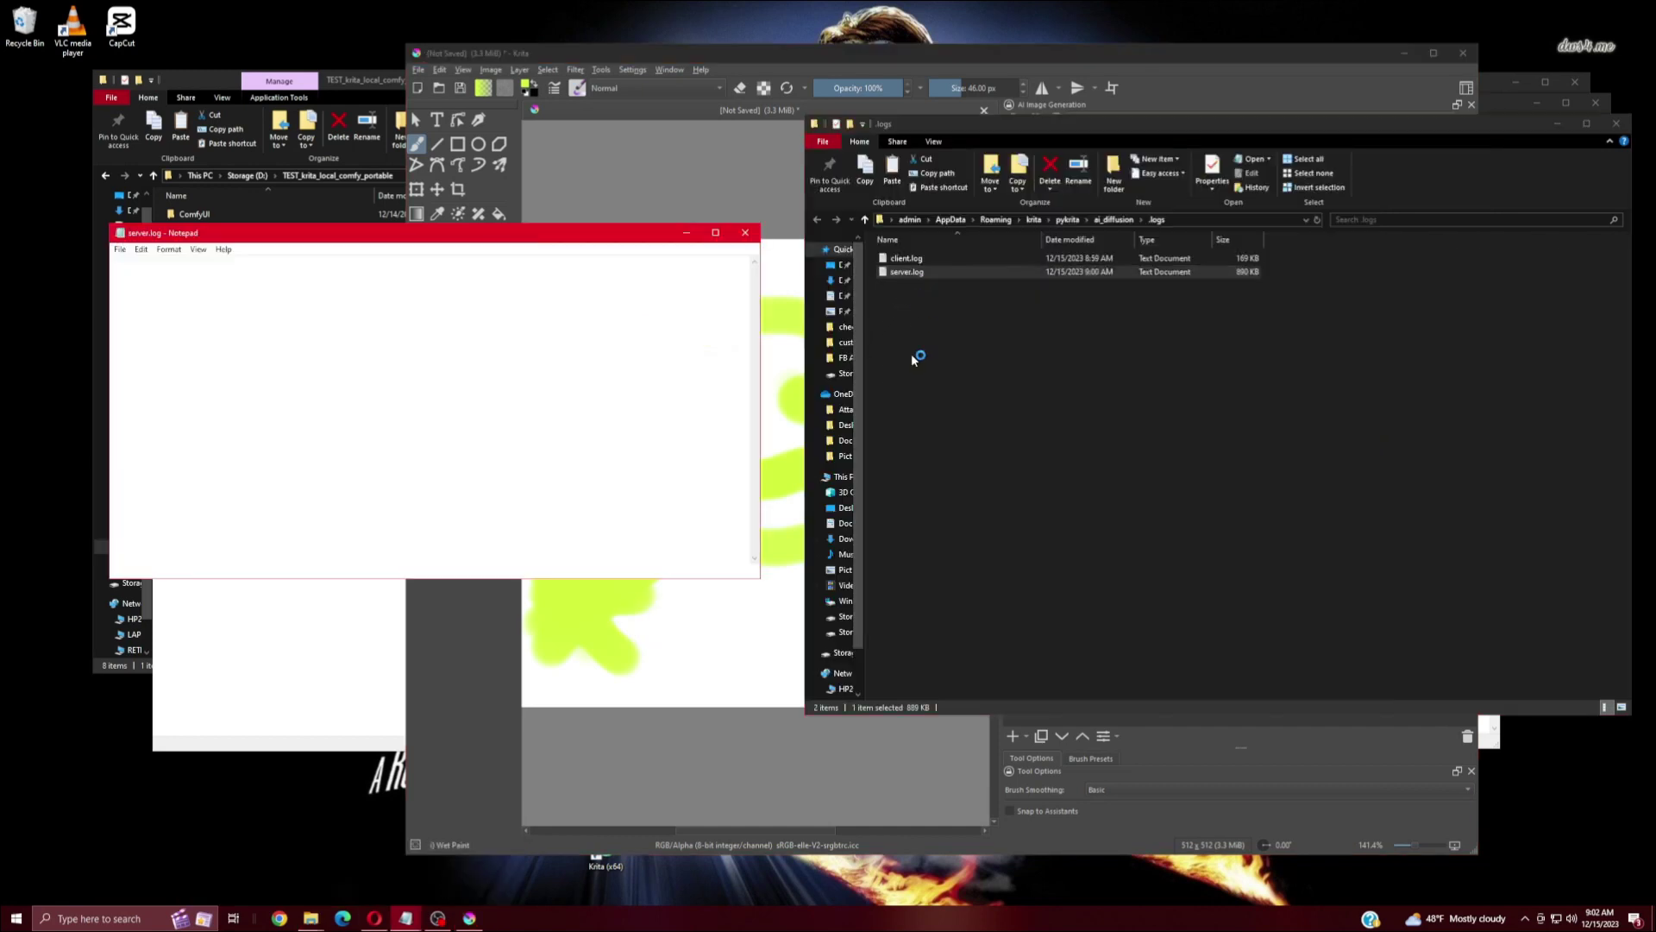
left_click(1548, 125)
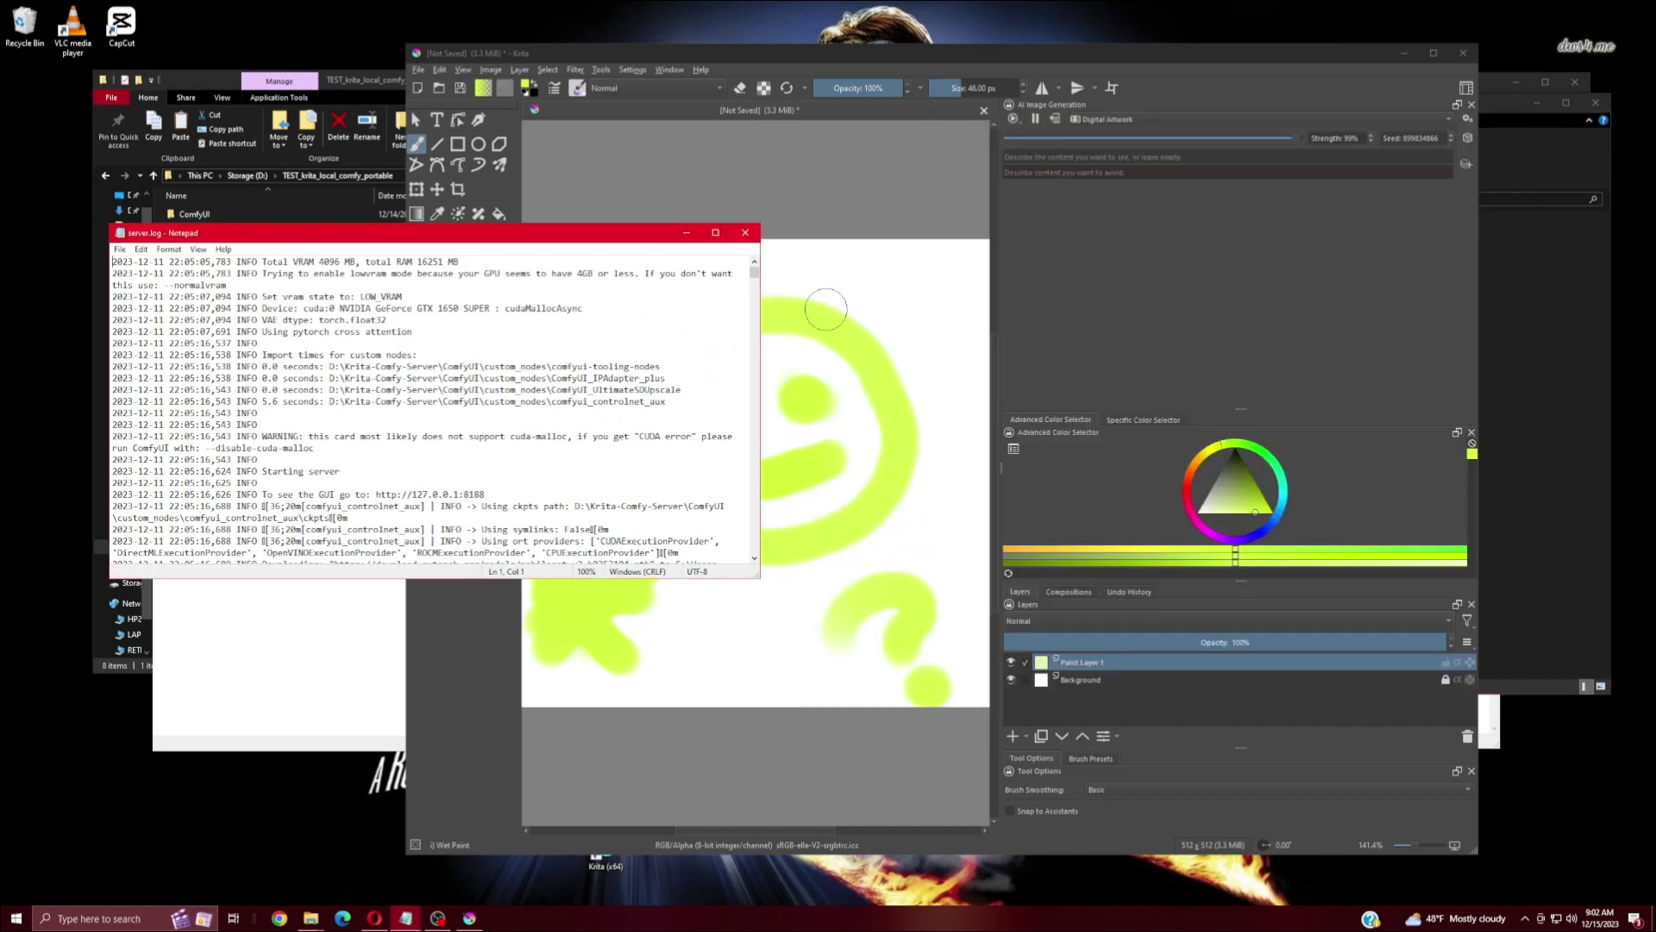
left_click_drag(755, 266, 755, 549)
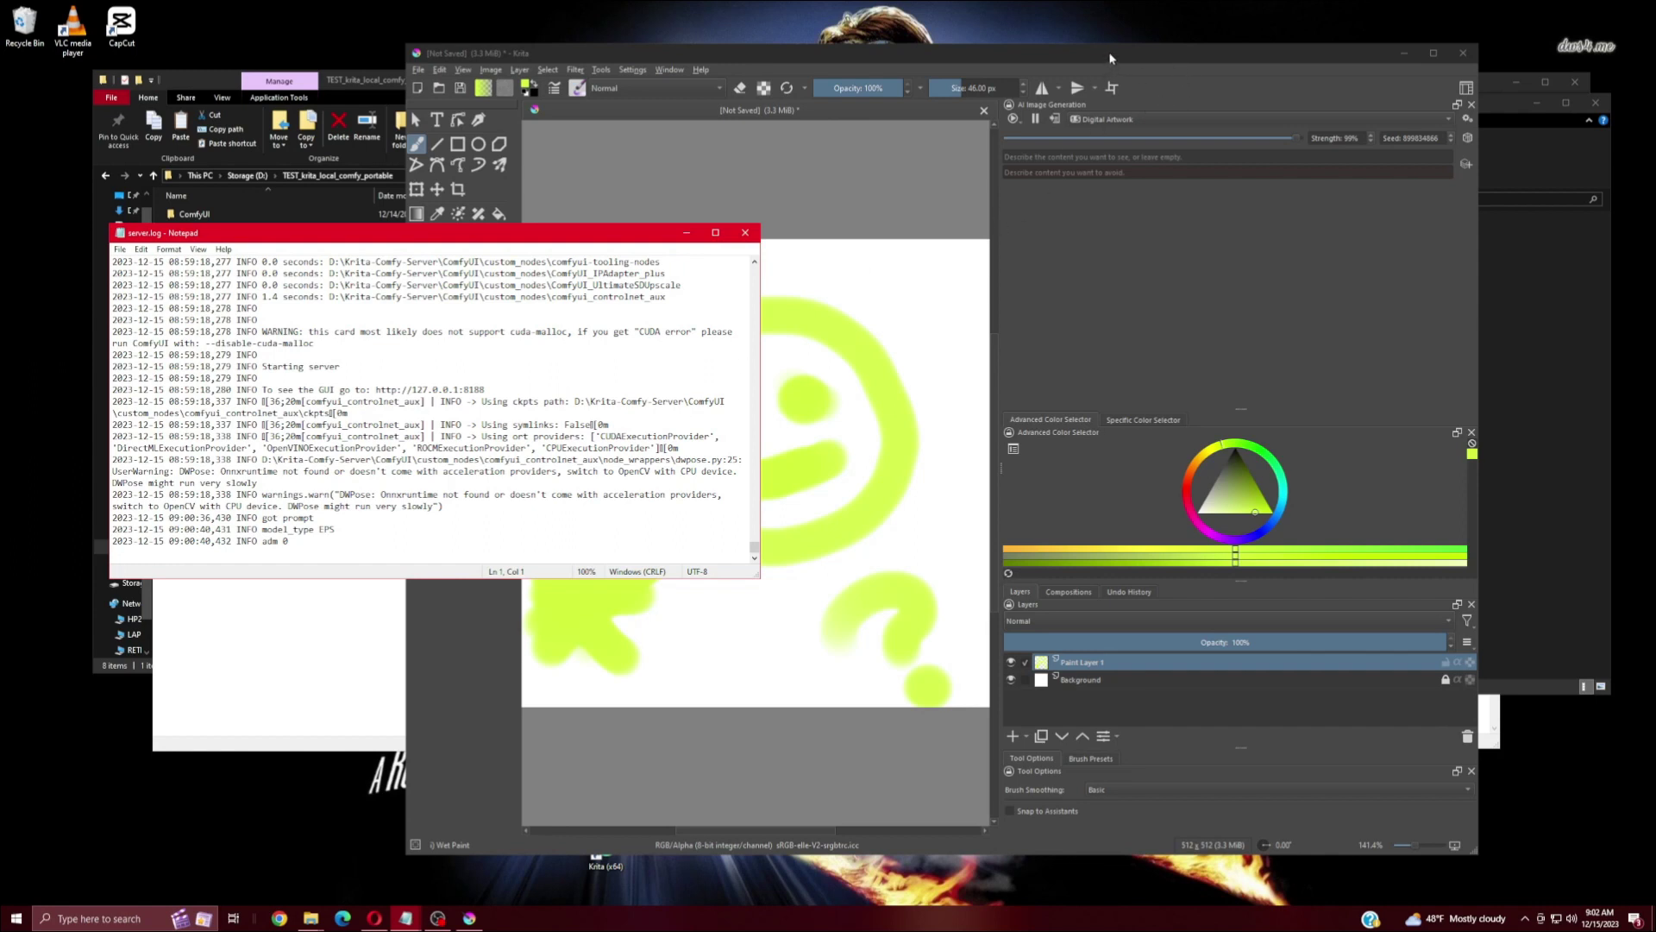
- Type the note 'have to constantly re-open the file for updates', then close discarding it
left_click(333, 542)
key("Return")
key("Return")
type("ha")
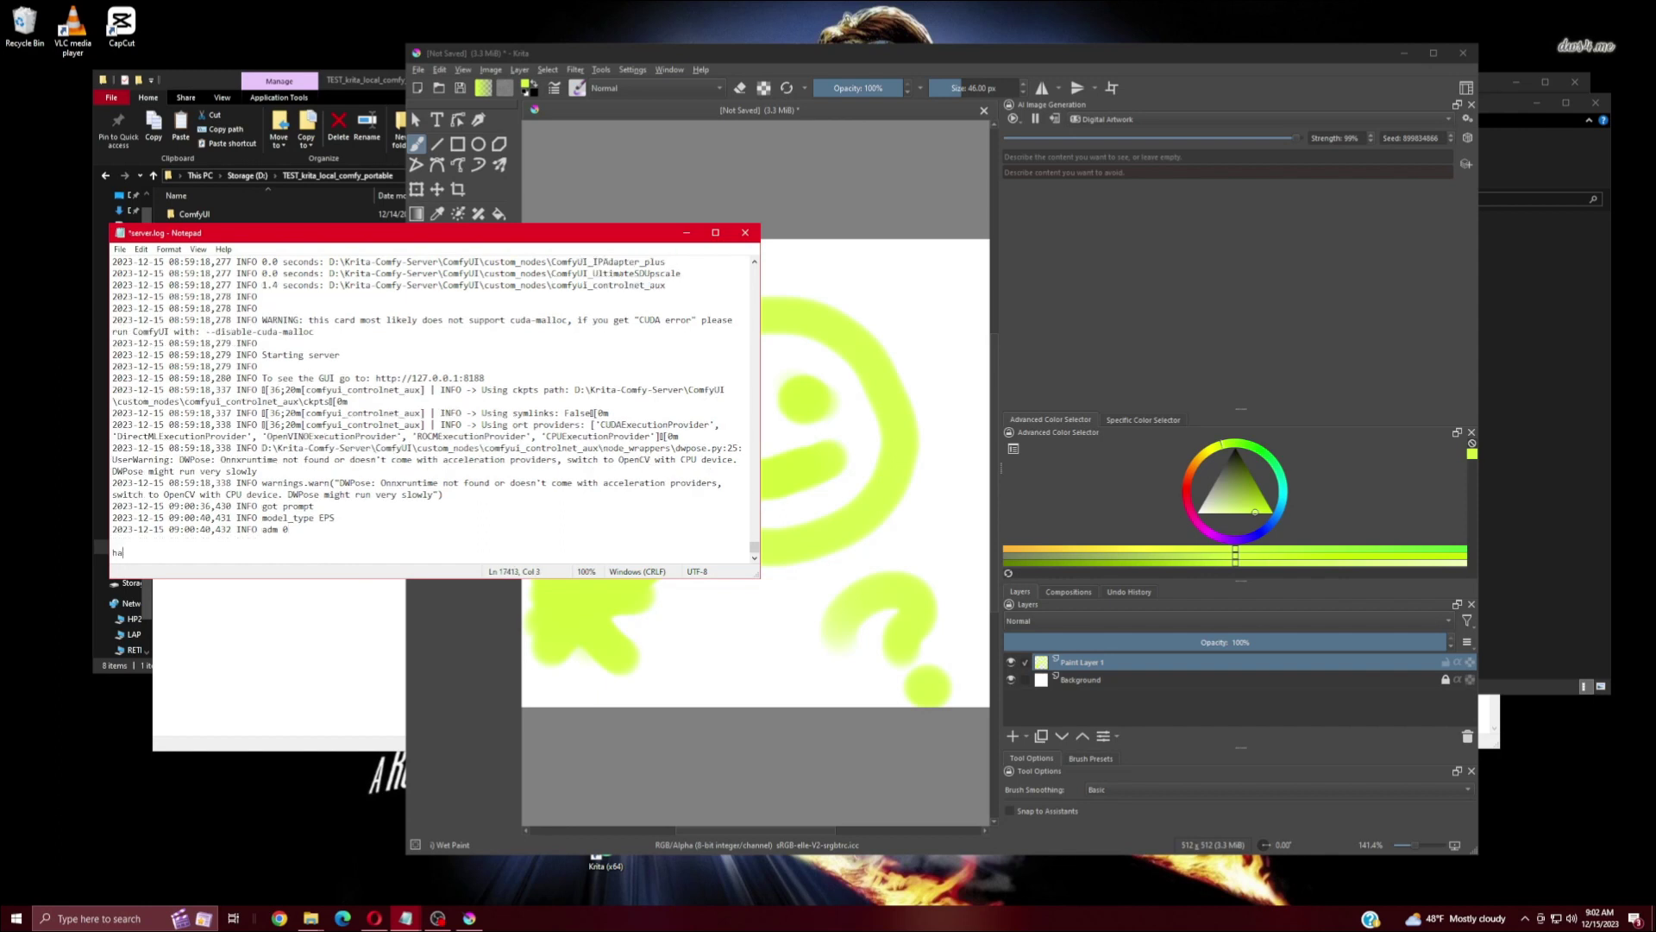
type("ve to constantly re-open the file for updates")
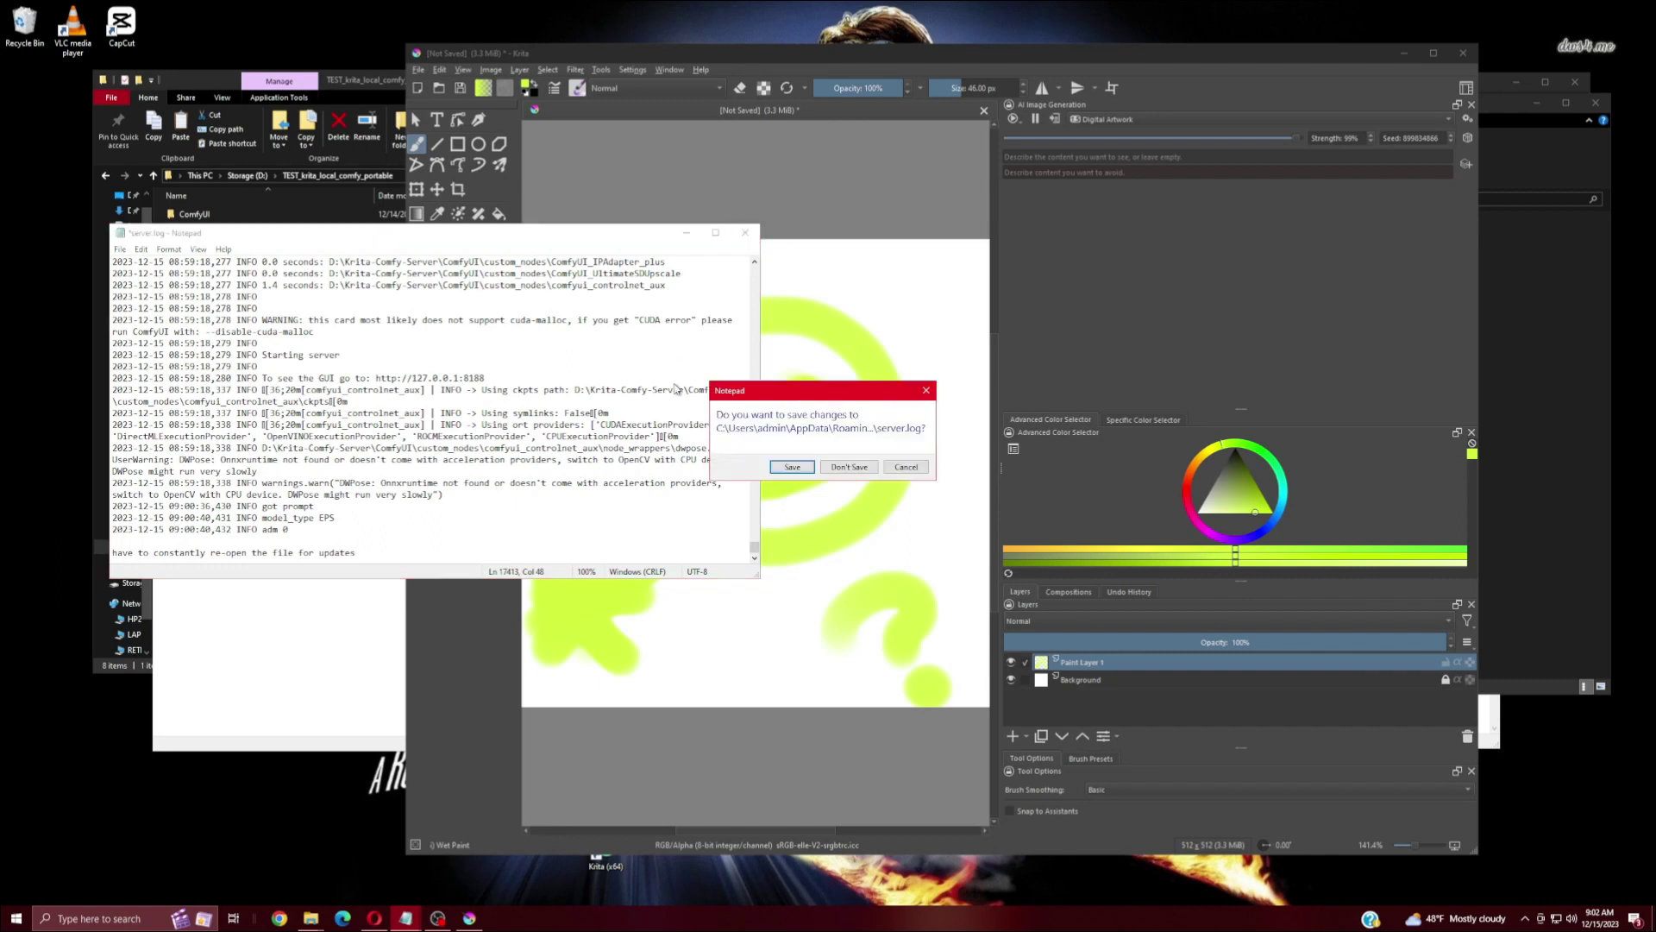
left_click(849, 467)
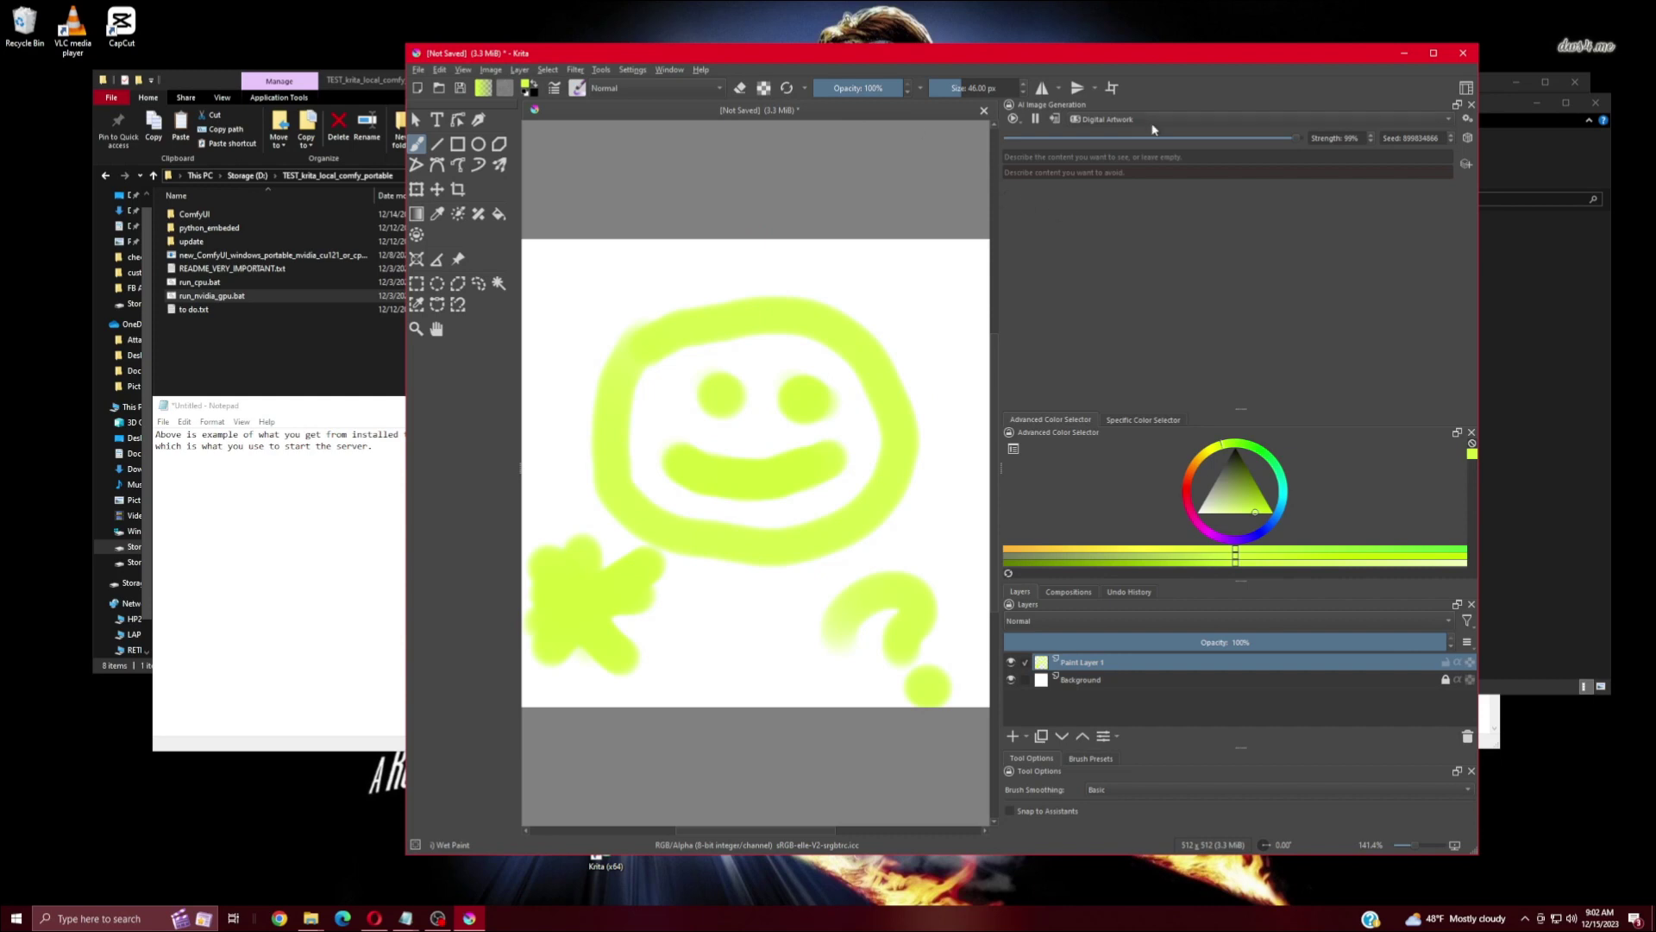
- Reopen server.log from the logs folder, scroll to its newest entries, and close it
mouse_move(316, 925)
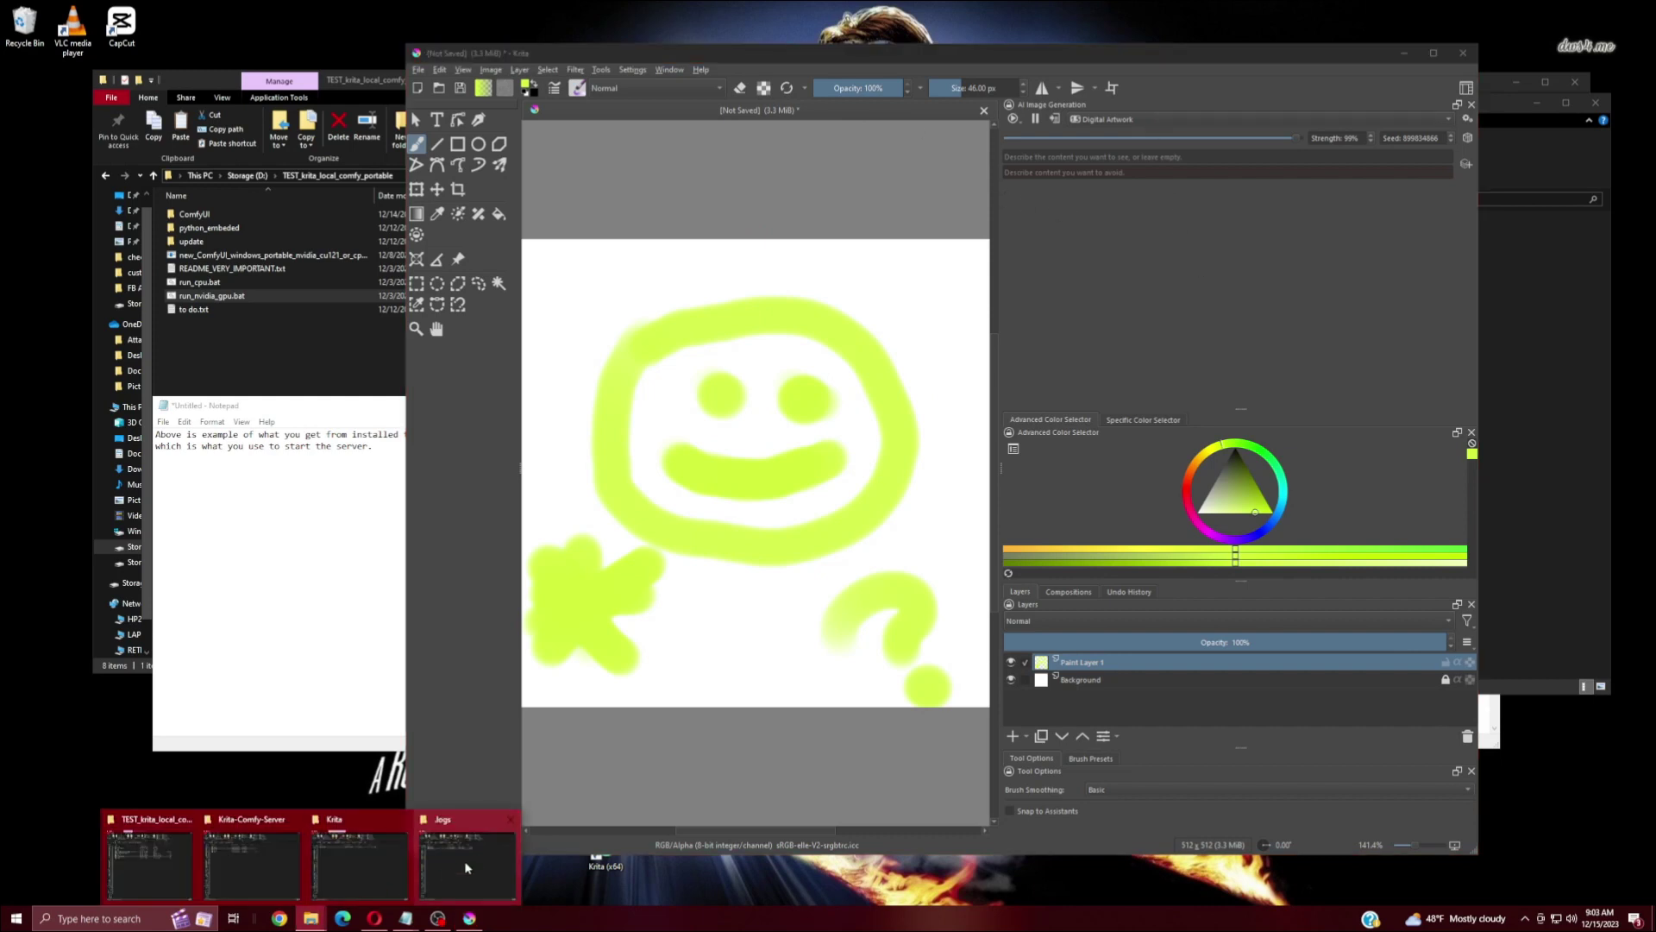
left_click(490, 857)
double_click(919, 275)
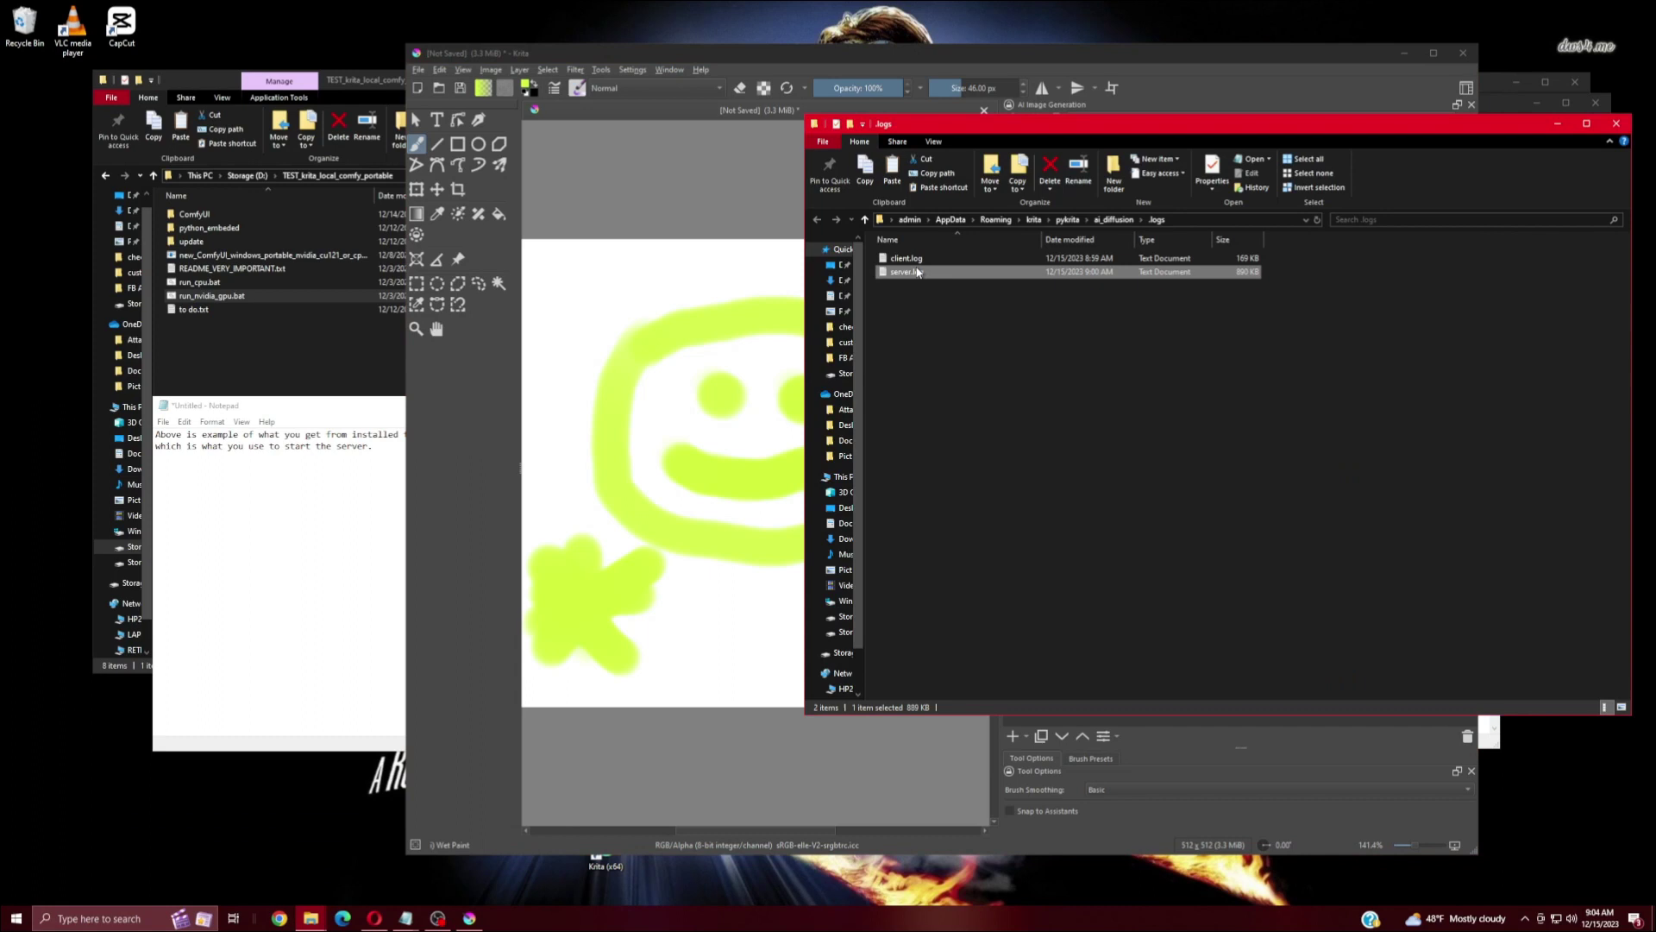
left_click_drag(755, 272, 754, 546)
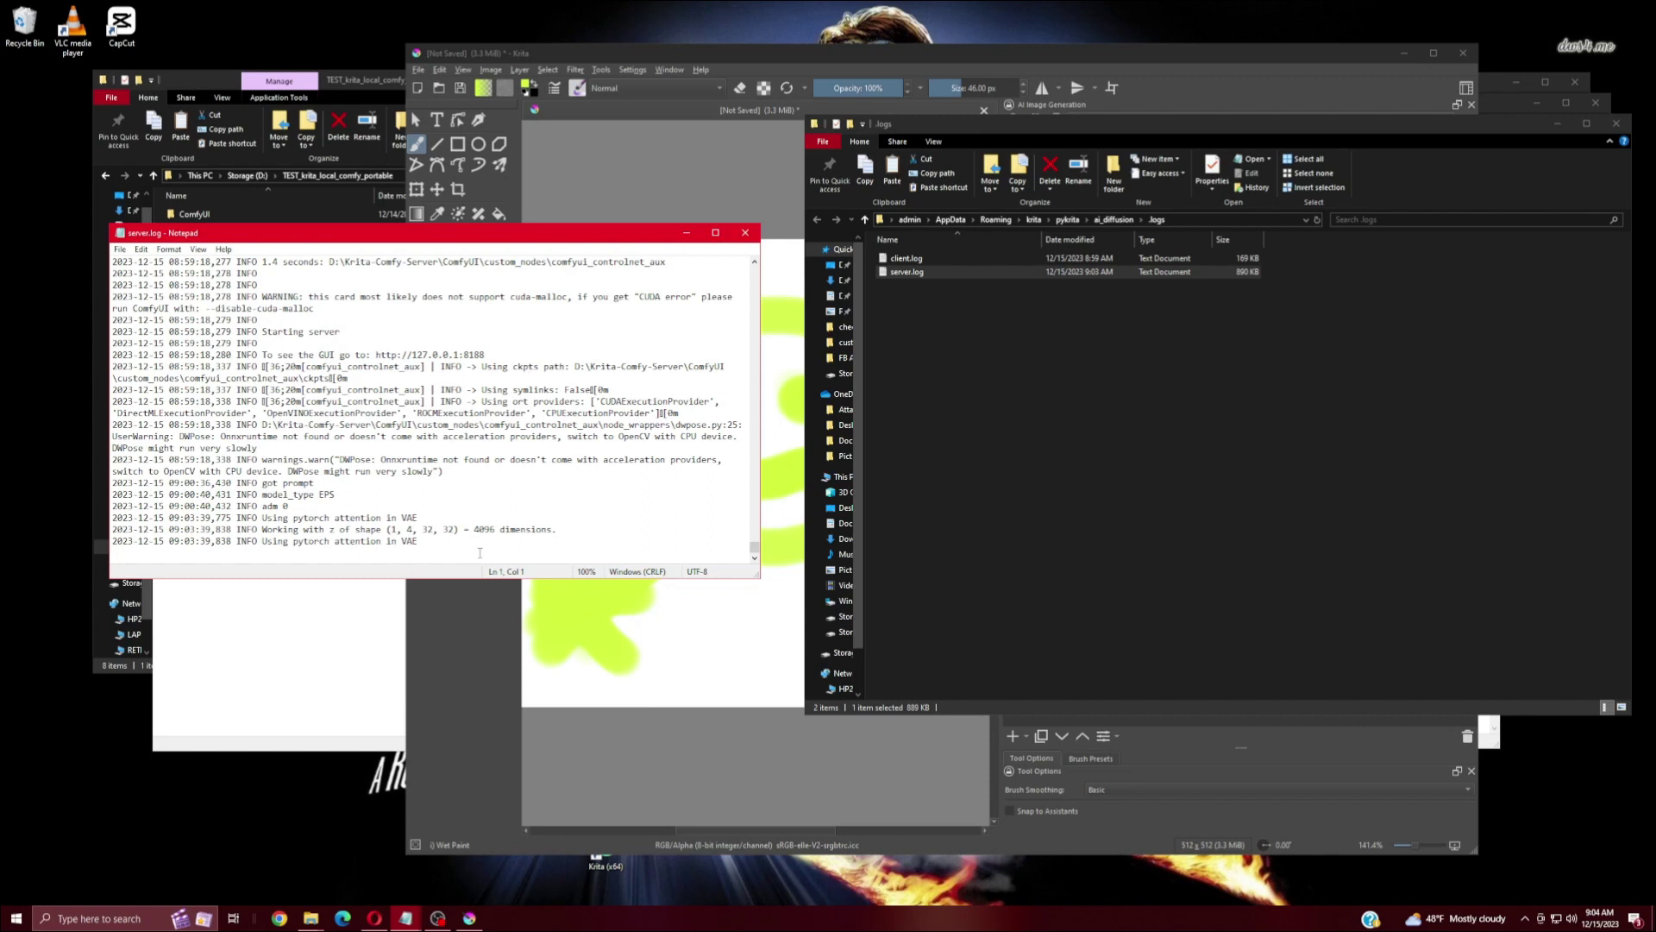
left_click(746, 232)
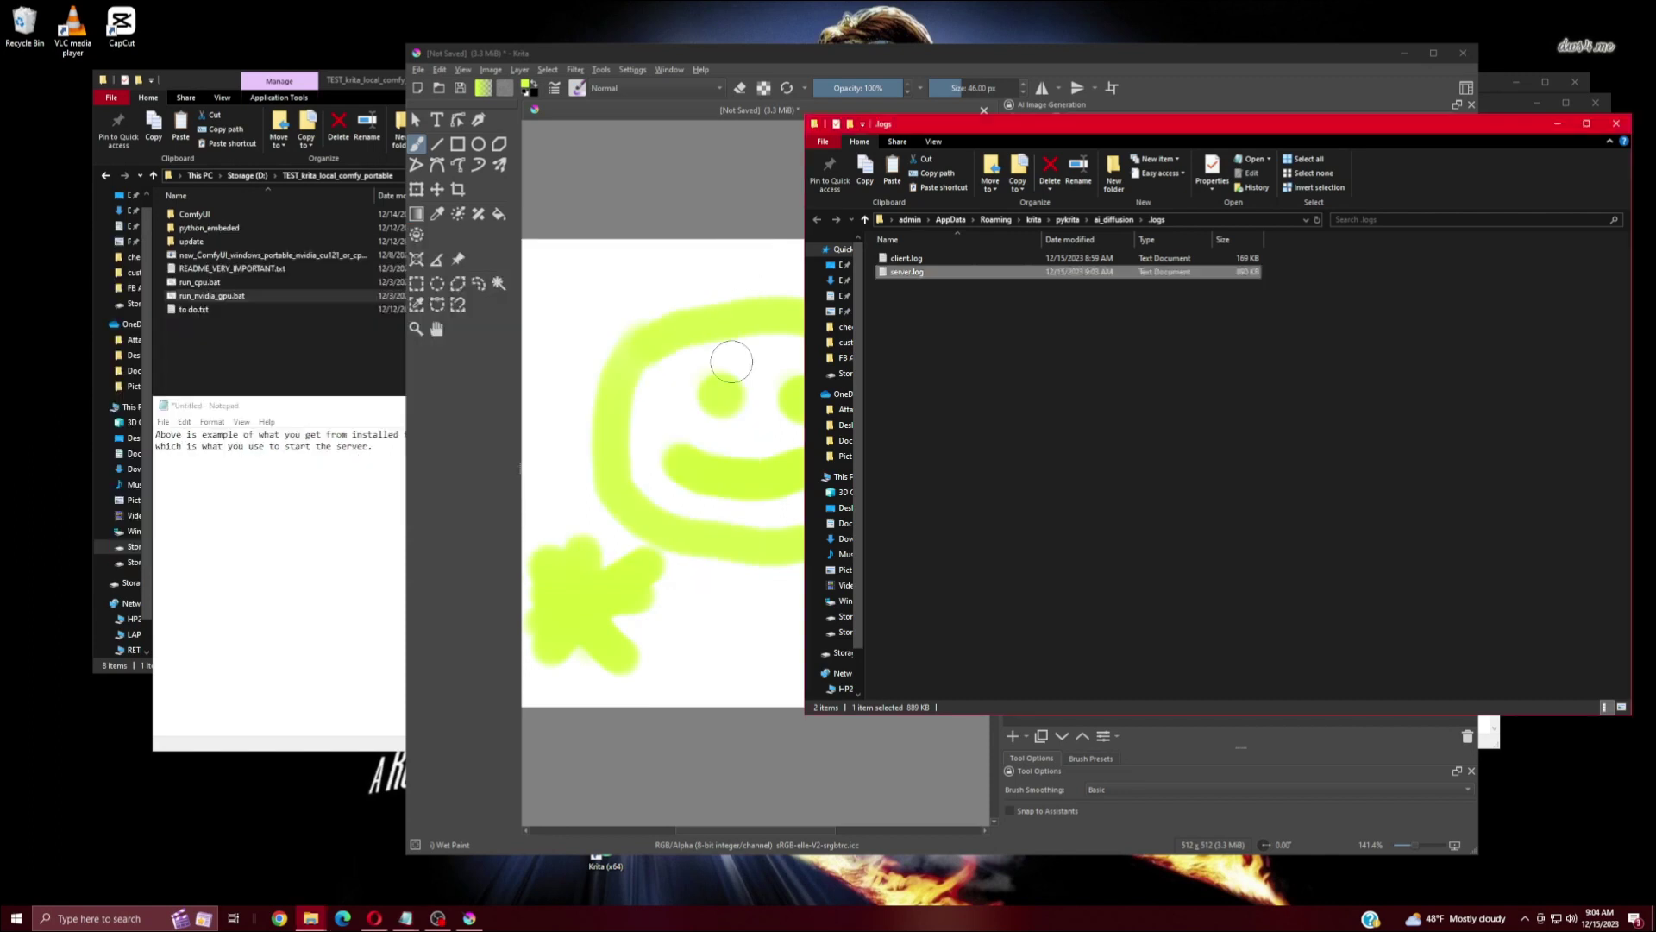
- Move the logs folder window and reopen server.log twice, checking the last entry's timestamp
left_click_drag(1538, 134, 1493, 229)
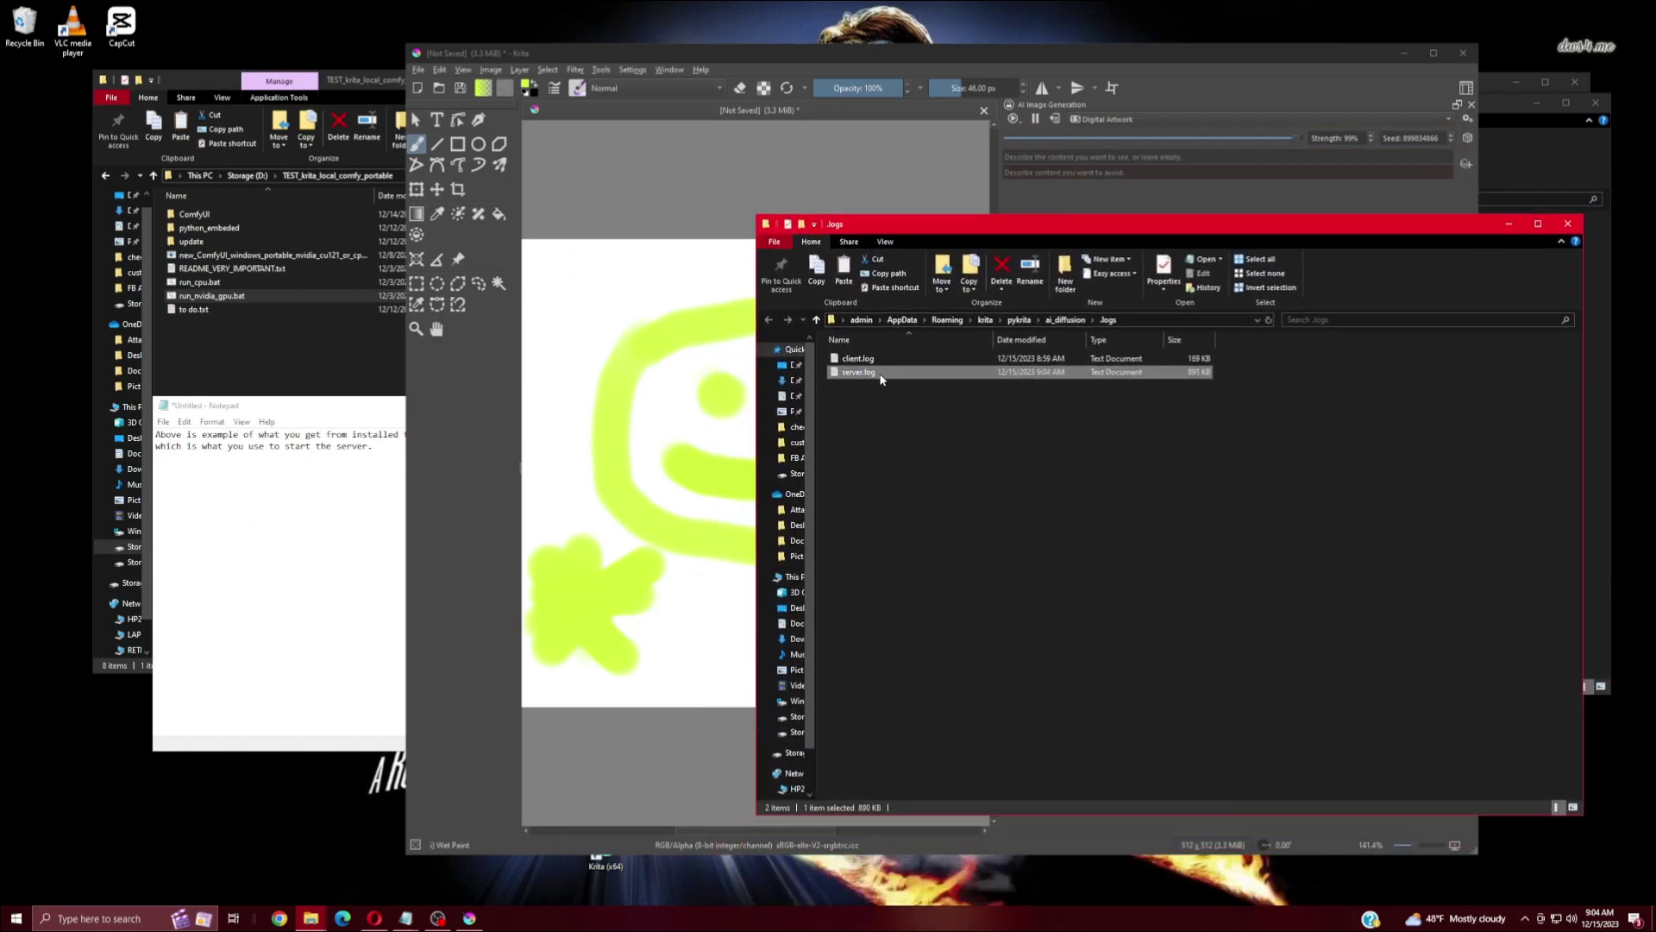
double_click(881, 376)
left_click_drag(755, 266, 759, 553)
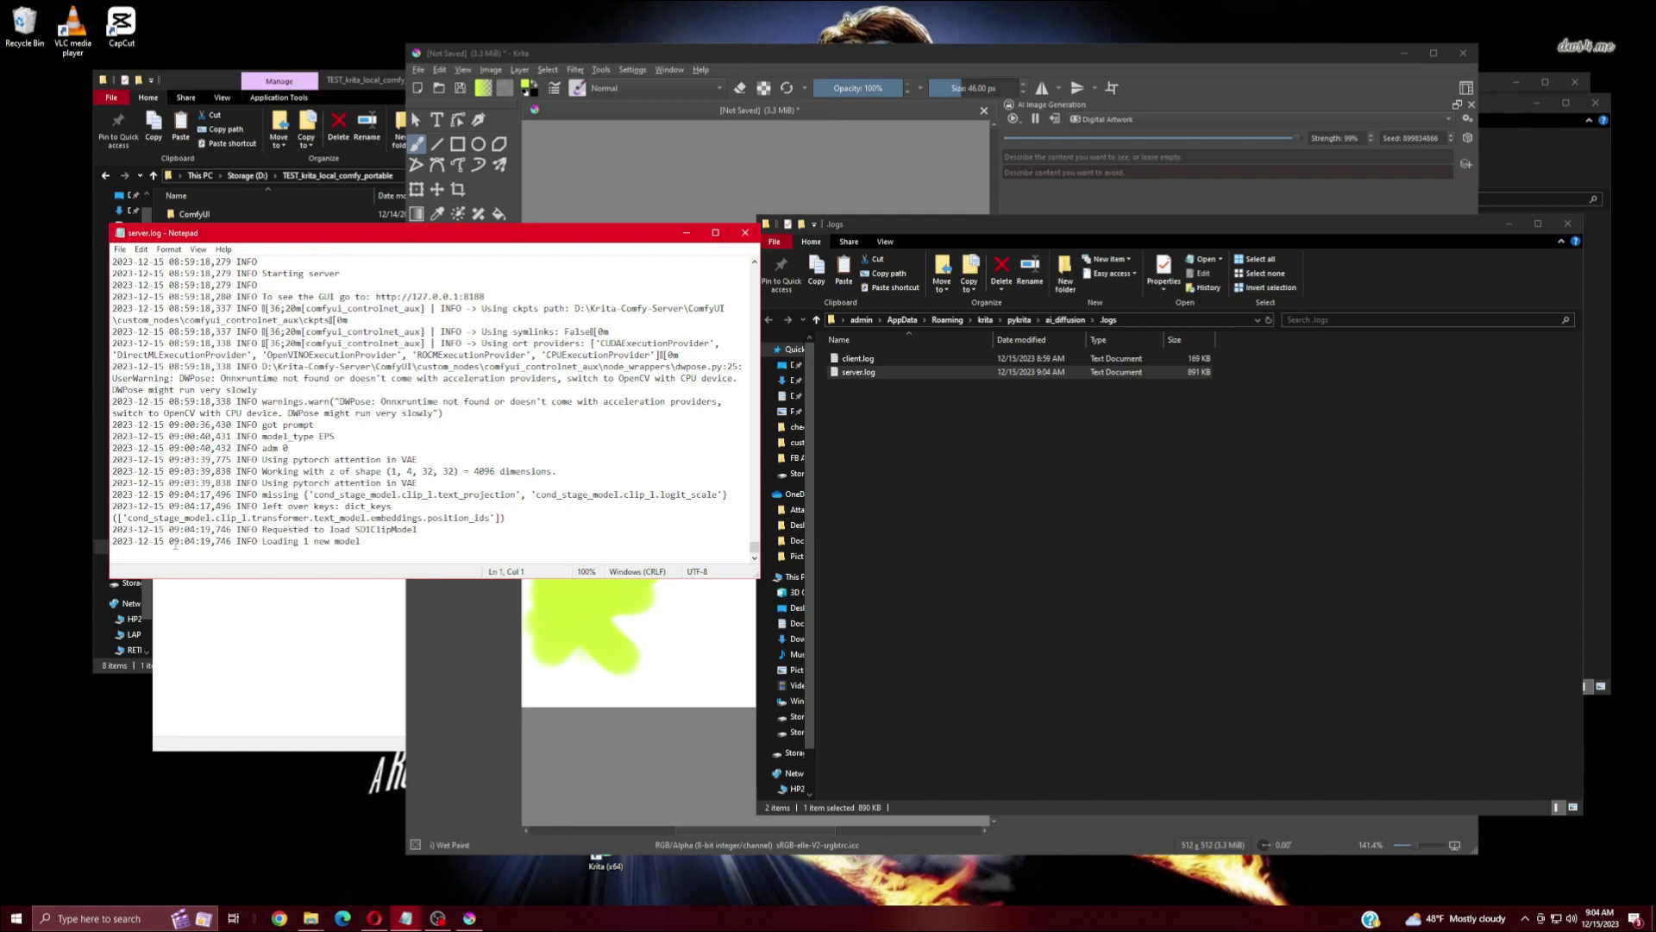
left_click_drag(171, 541, 235, 543)
left_click(747, 234)
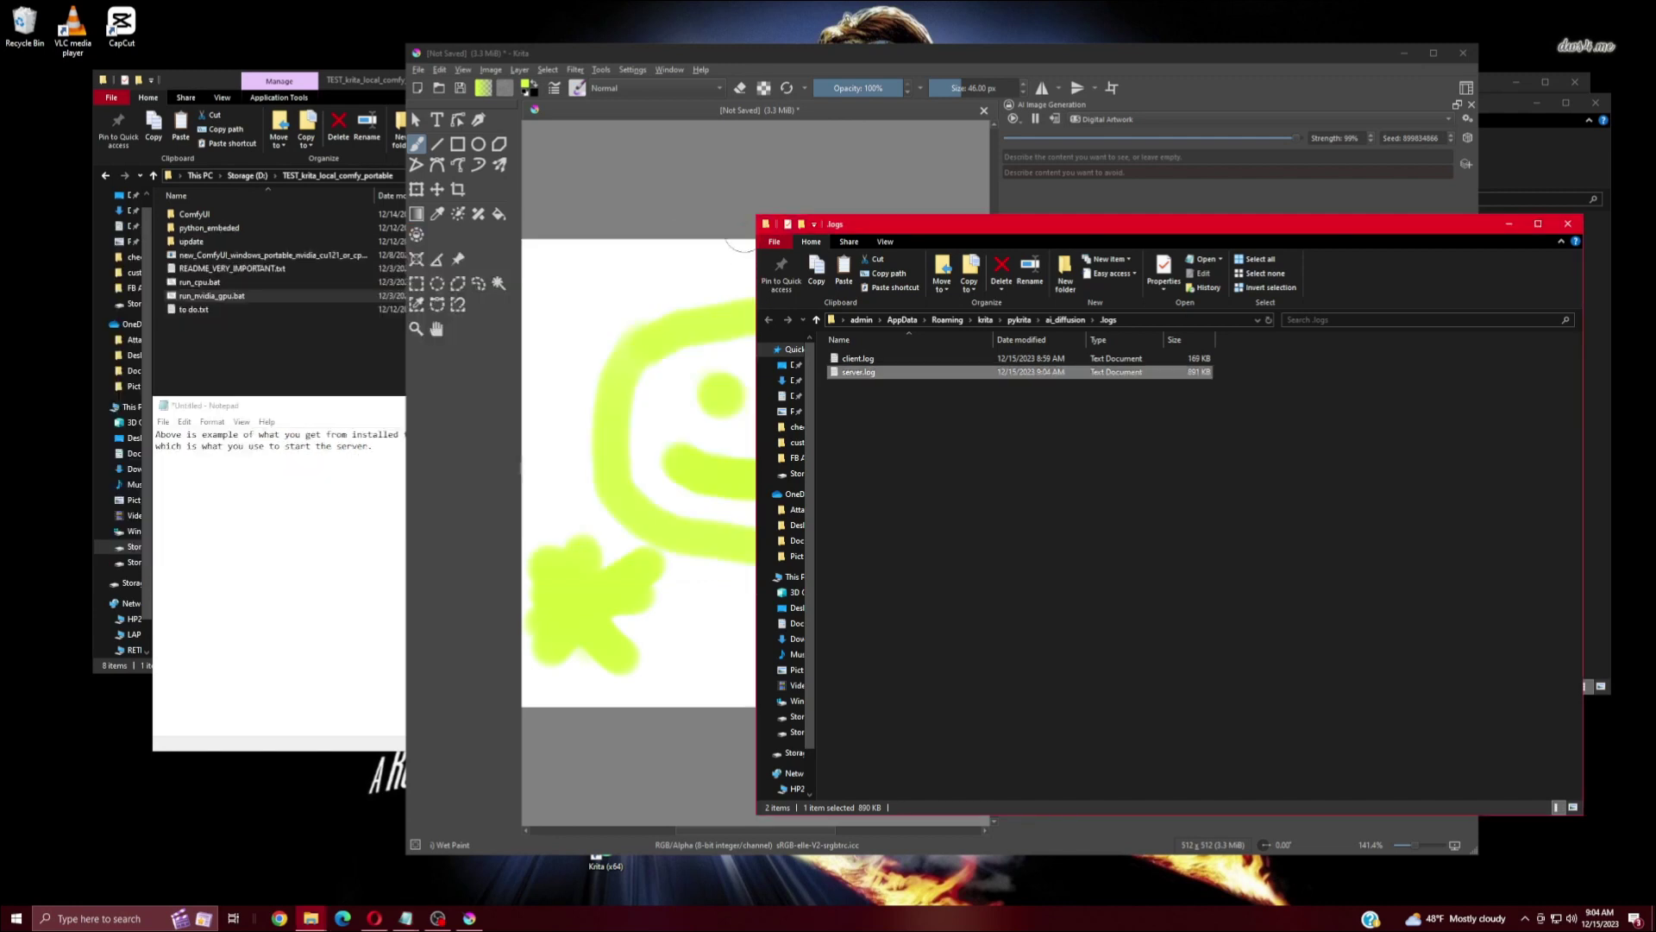
double_click(869, 379)
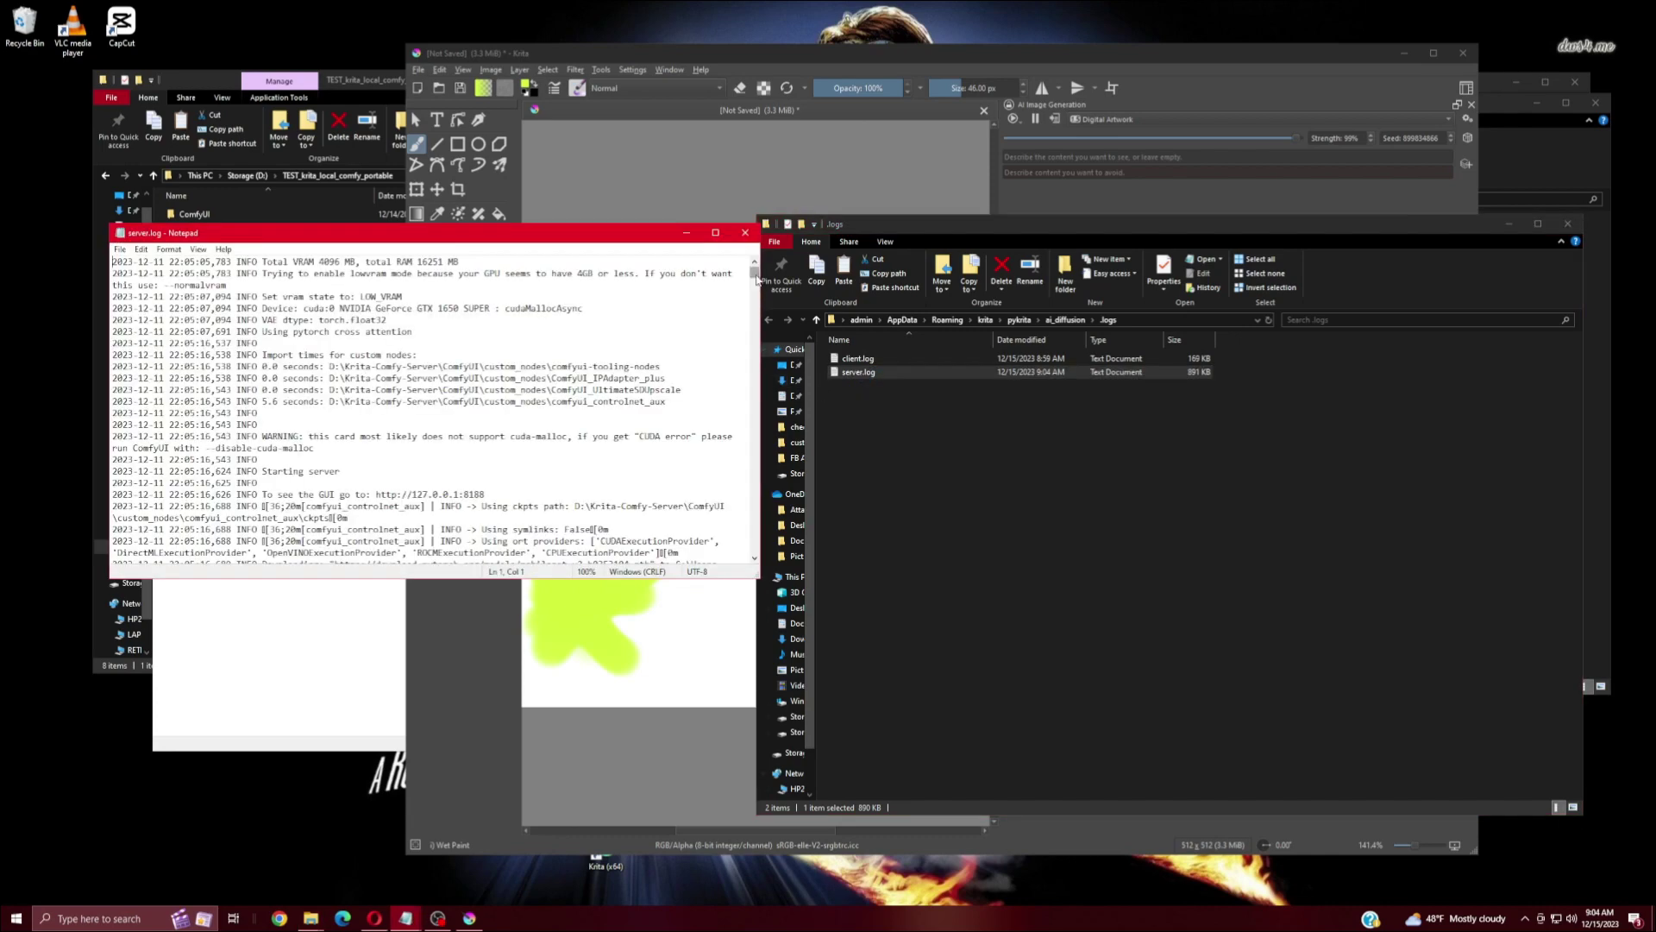
left_click_drag(756, 278, 734, 549)
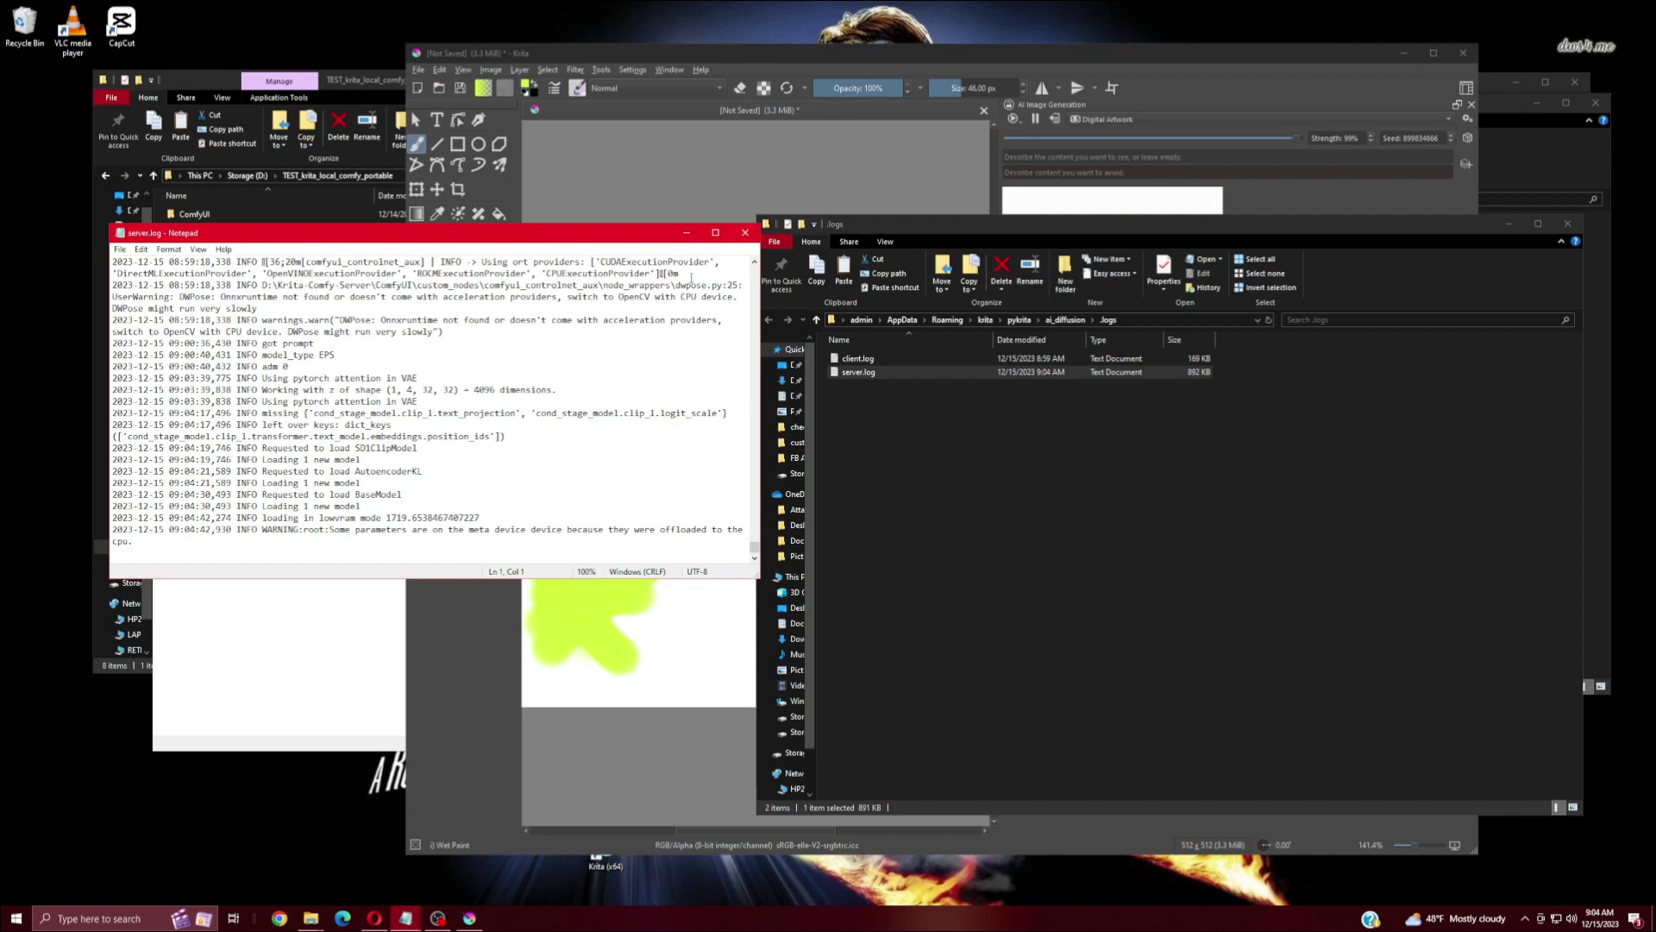
- Close Notepad, minimize the logs folder, and reposition Krita to see the generated black cat image
left_click(747, 235)
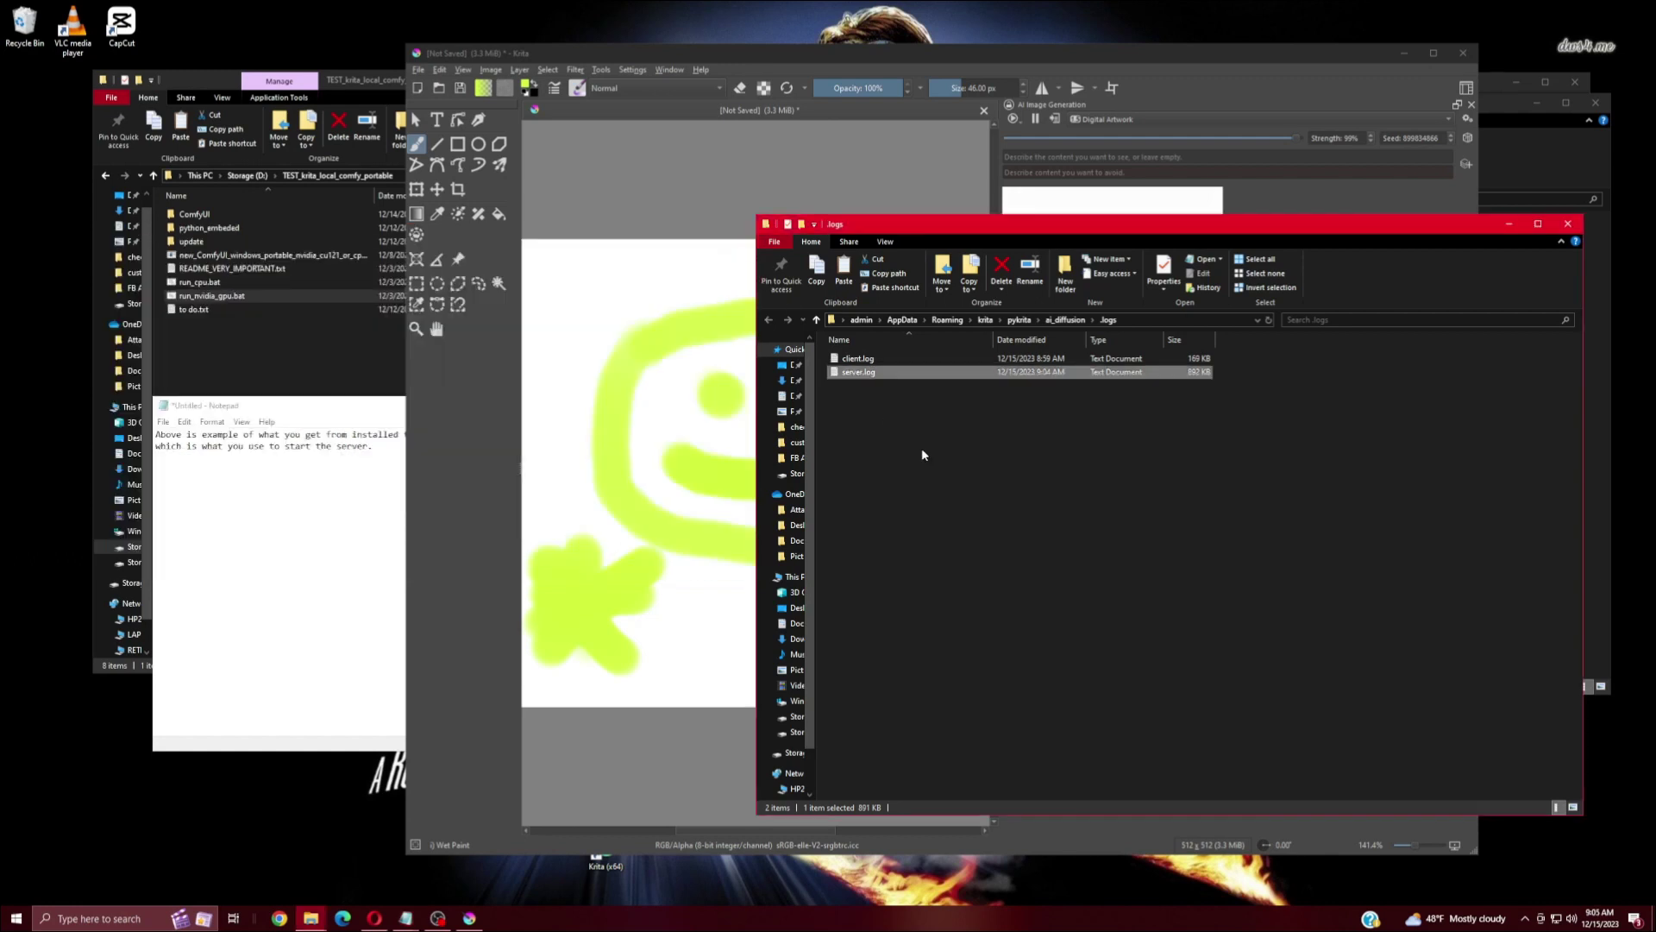
left_click(1508, 225)
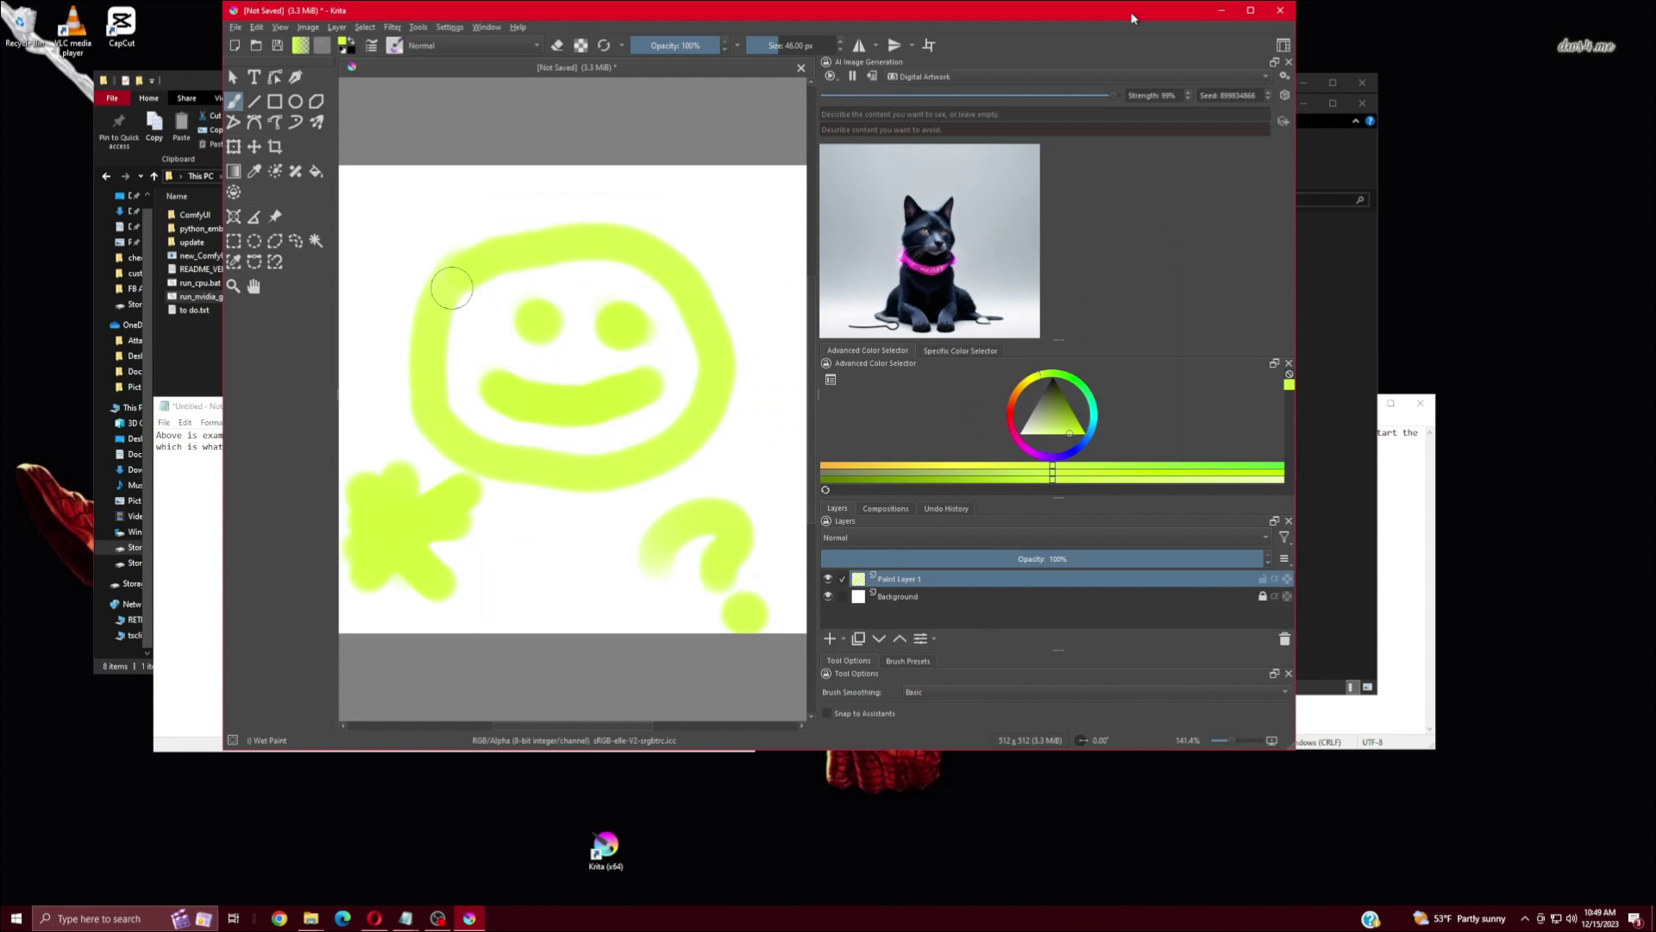
left_click_drag(1133, 17, 1194, 39)
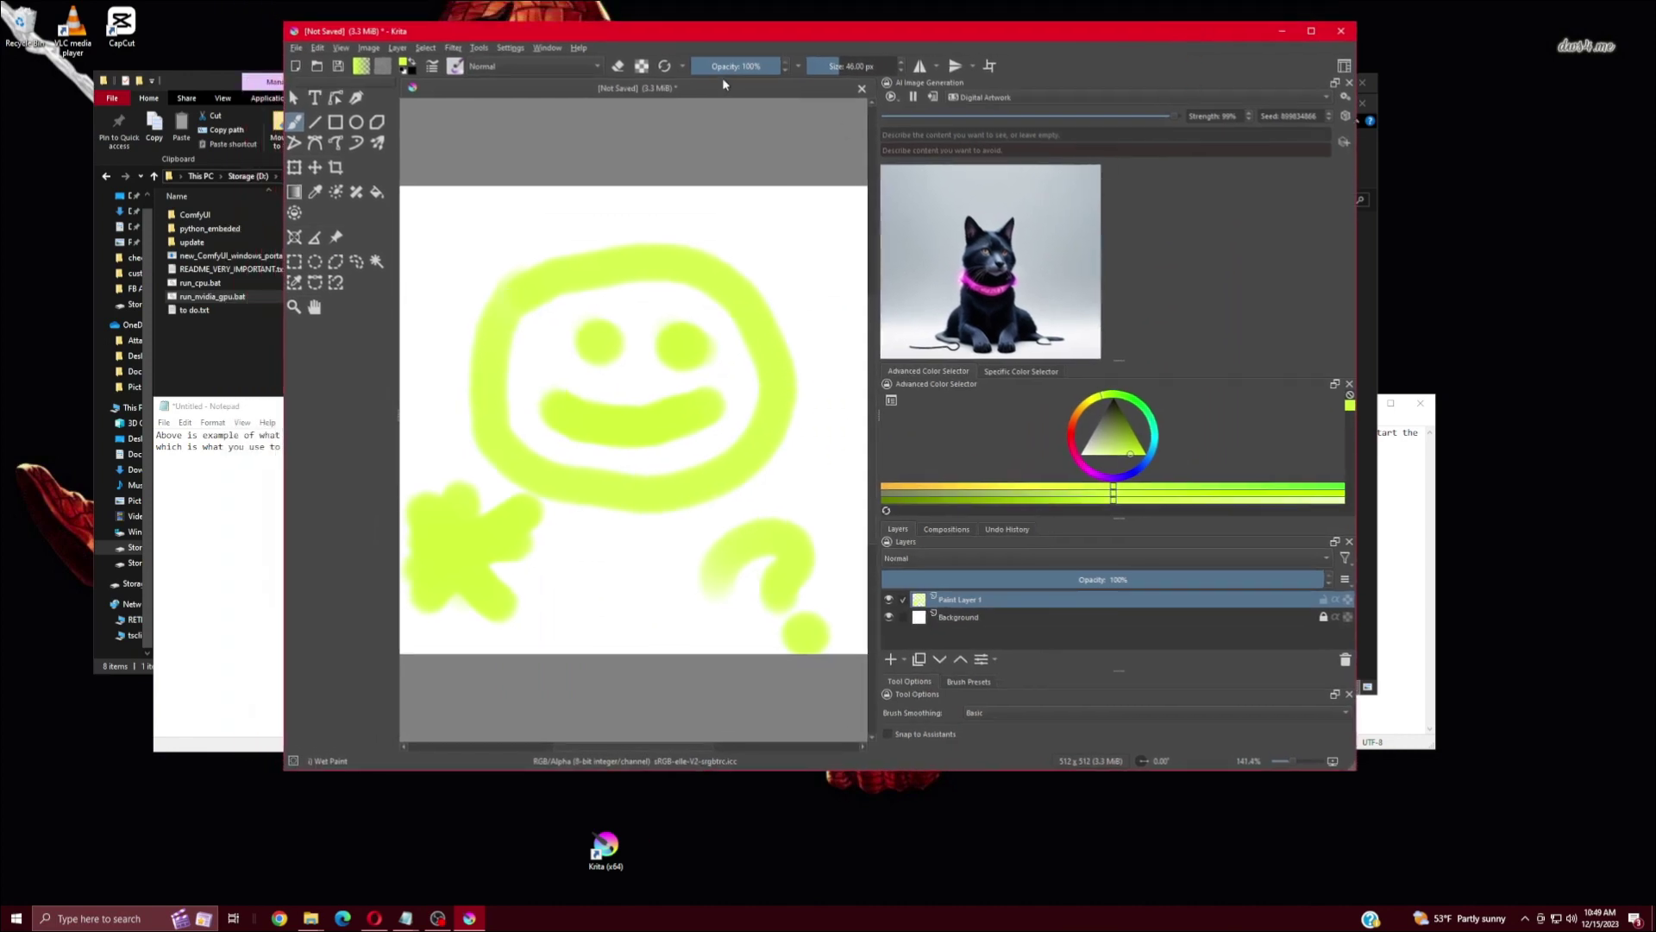
- Stop the Krita-managed server and switch the AI plugin to an external server at 127.0.0.1:8188
left_click(1345, 116)
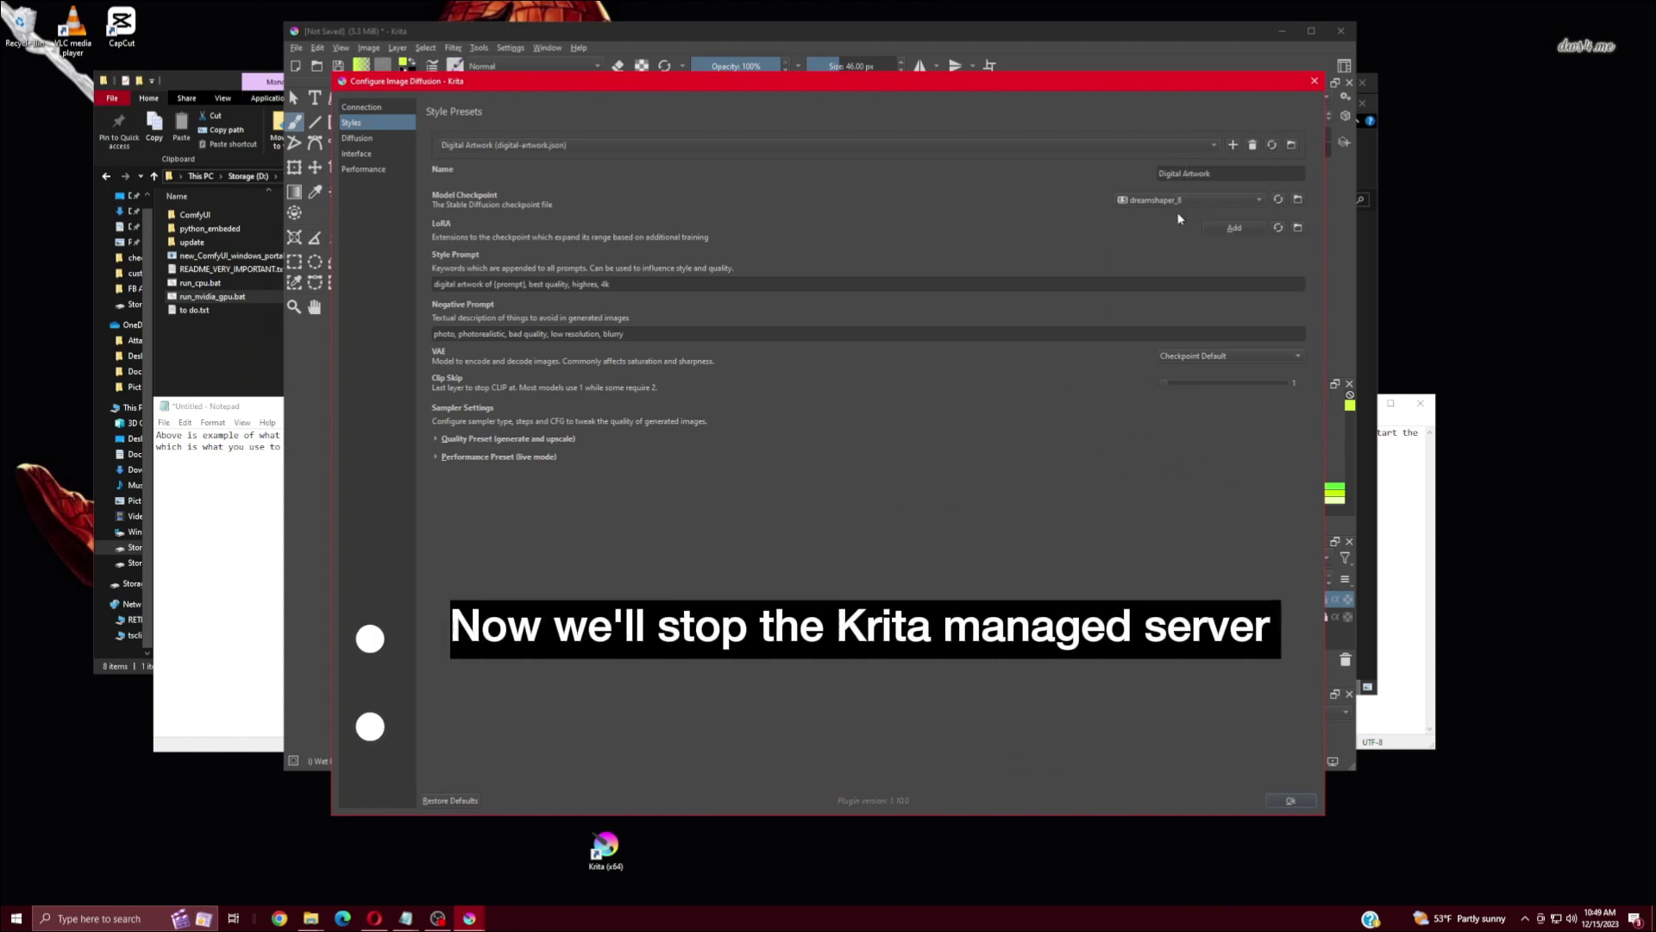
left_click(377, 108)
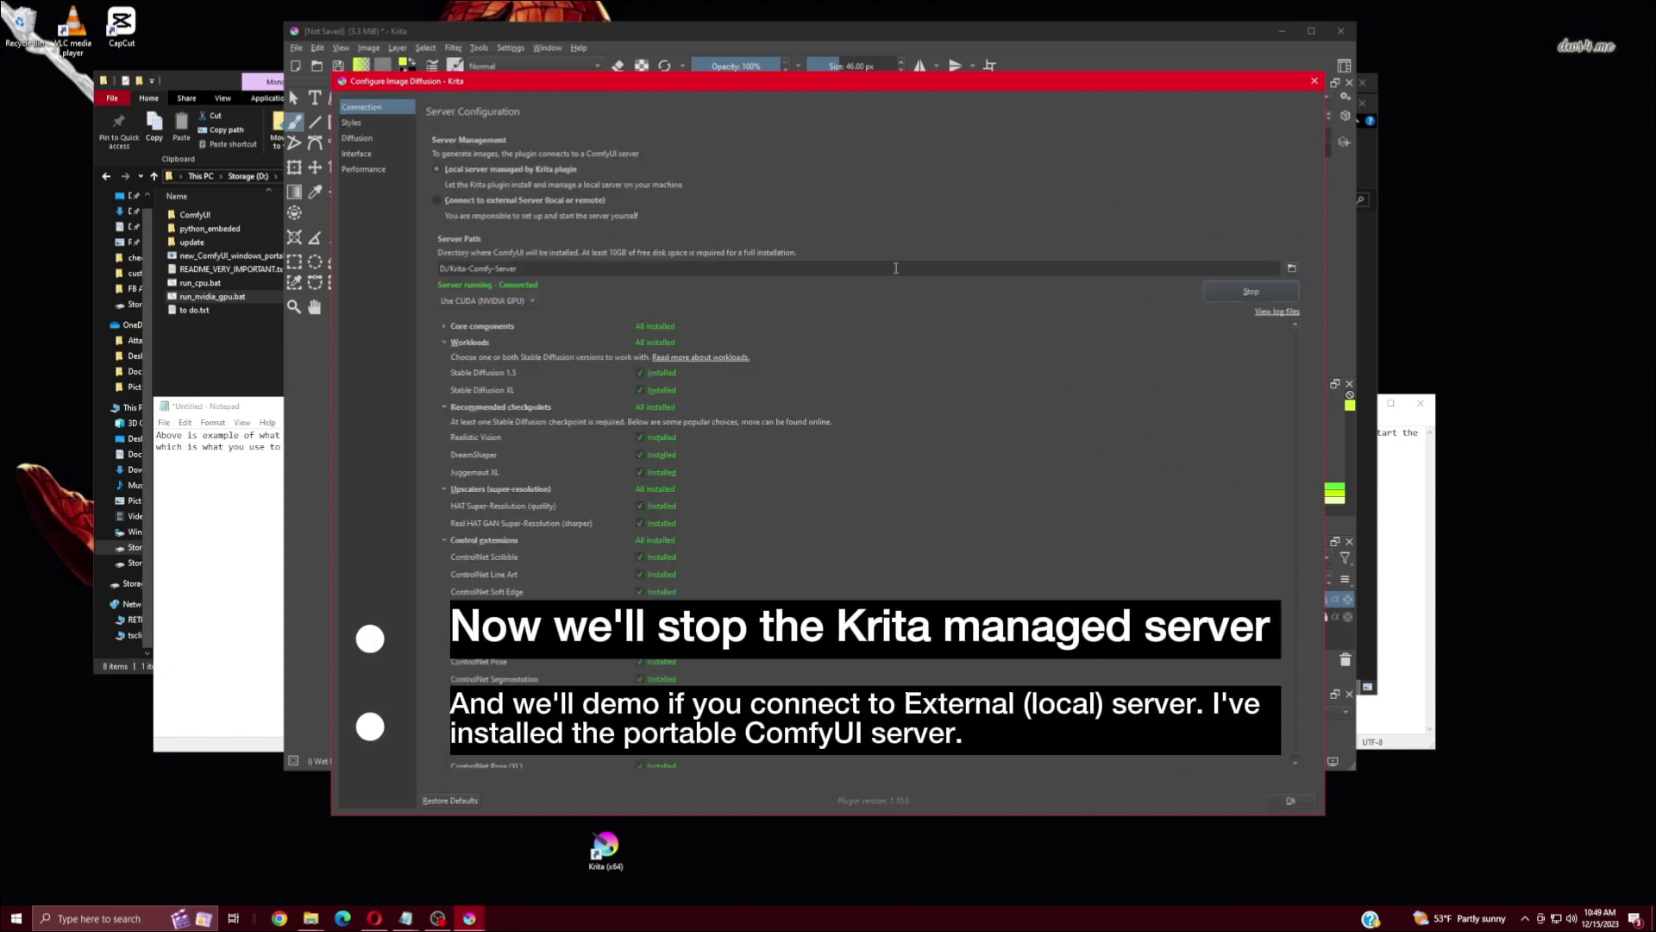
left_click(1235, 298)
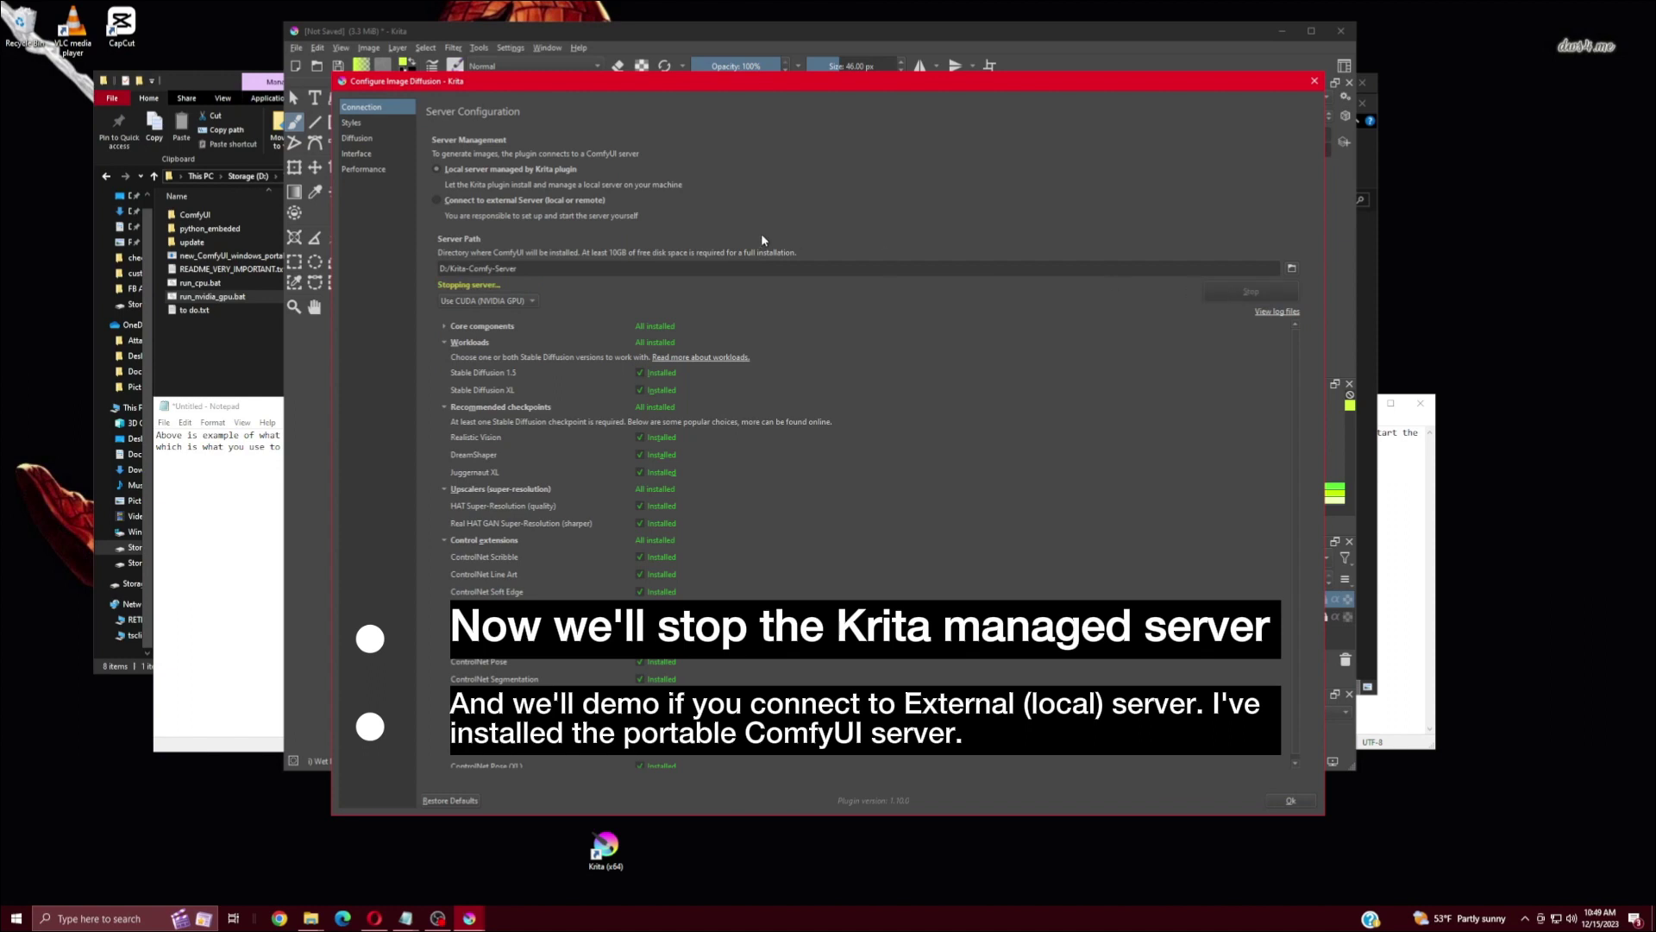
left_click(442, 204)
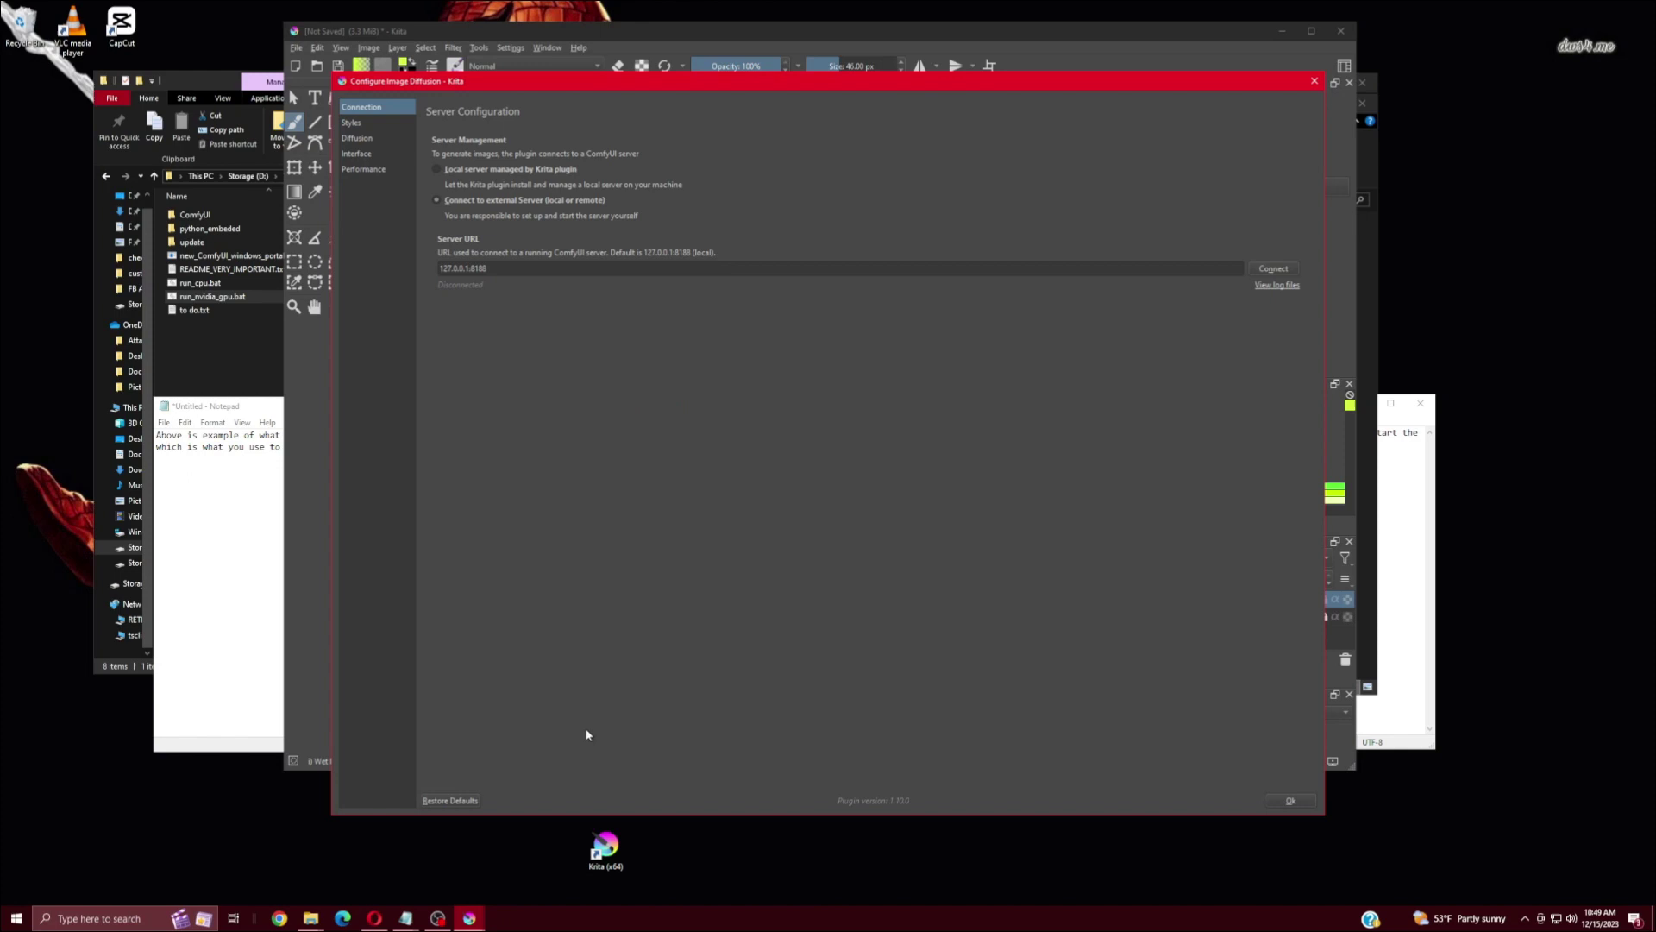
- Launch run_nvidia_gpu.bat from the TEST_krita_local_comfy_portable folder to start ComfyUI
left_click(250, 339)
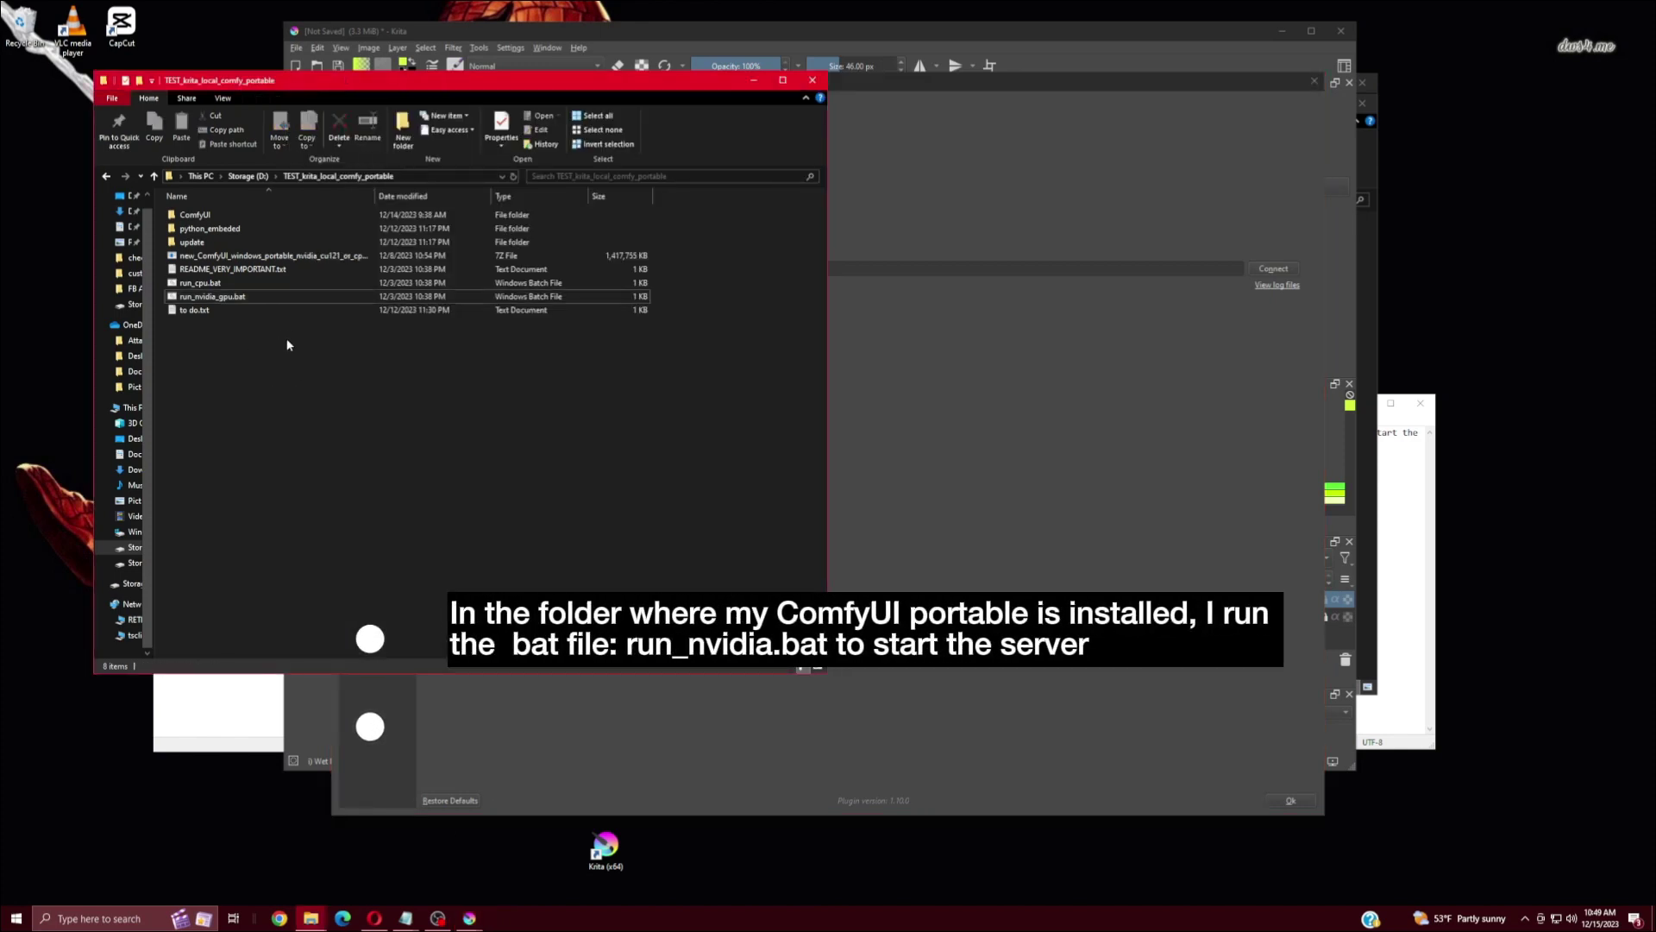
double_click(241, 297)
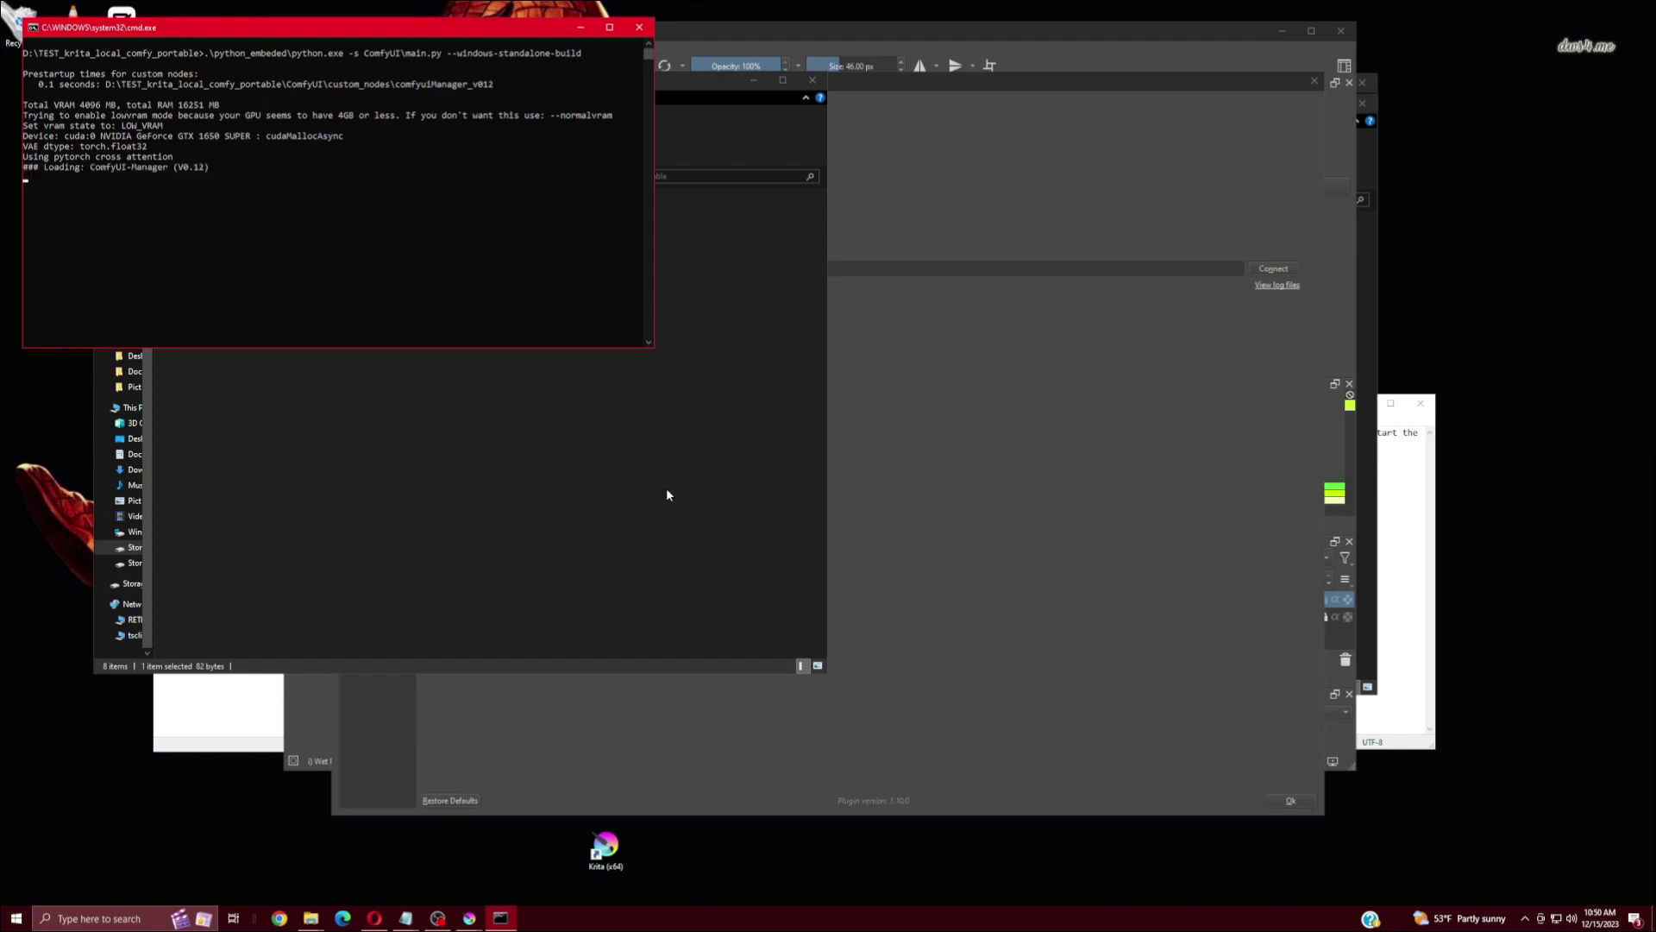
- Move the ComfyUI server console lower down and minimise the Chrome ComfyUI window
left_click_drag(511, 29, 603, 140)
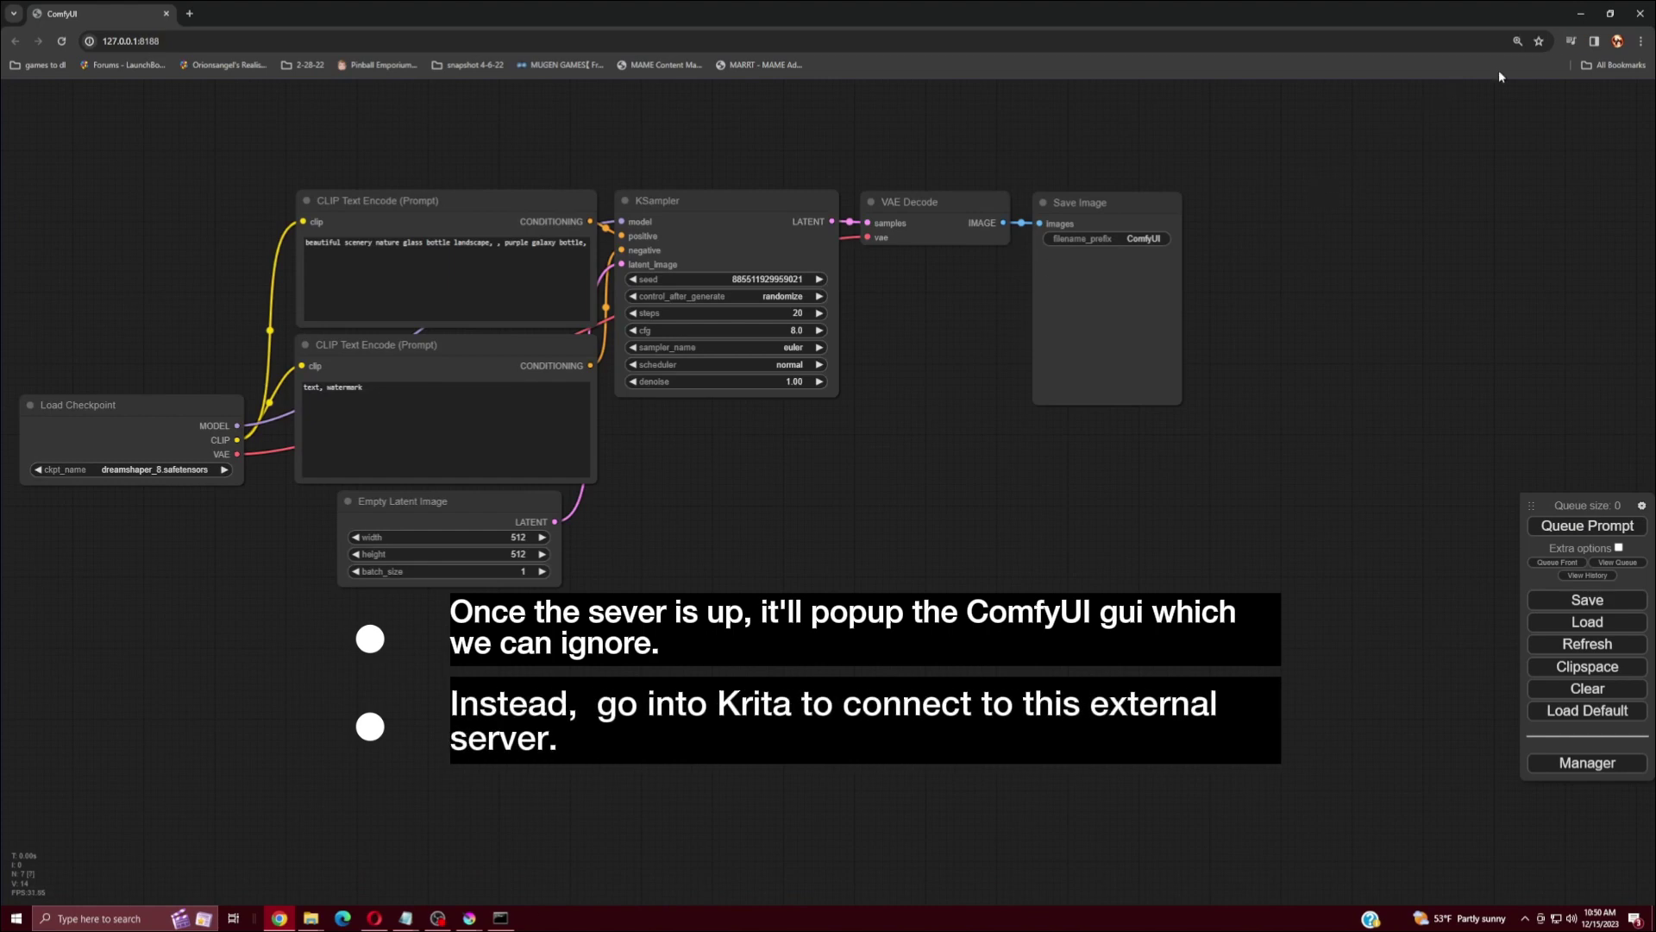
left_click(1583, 15)
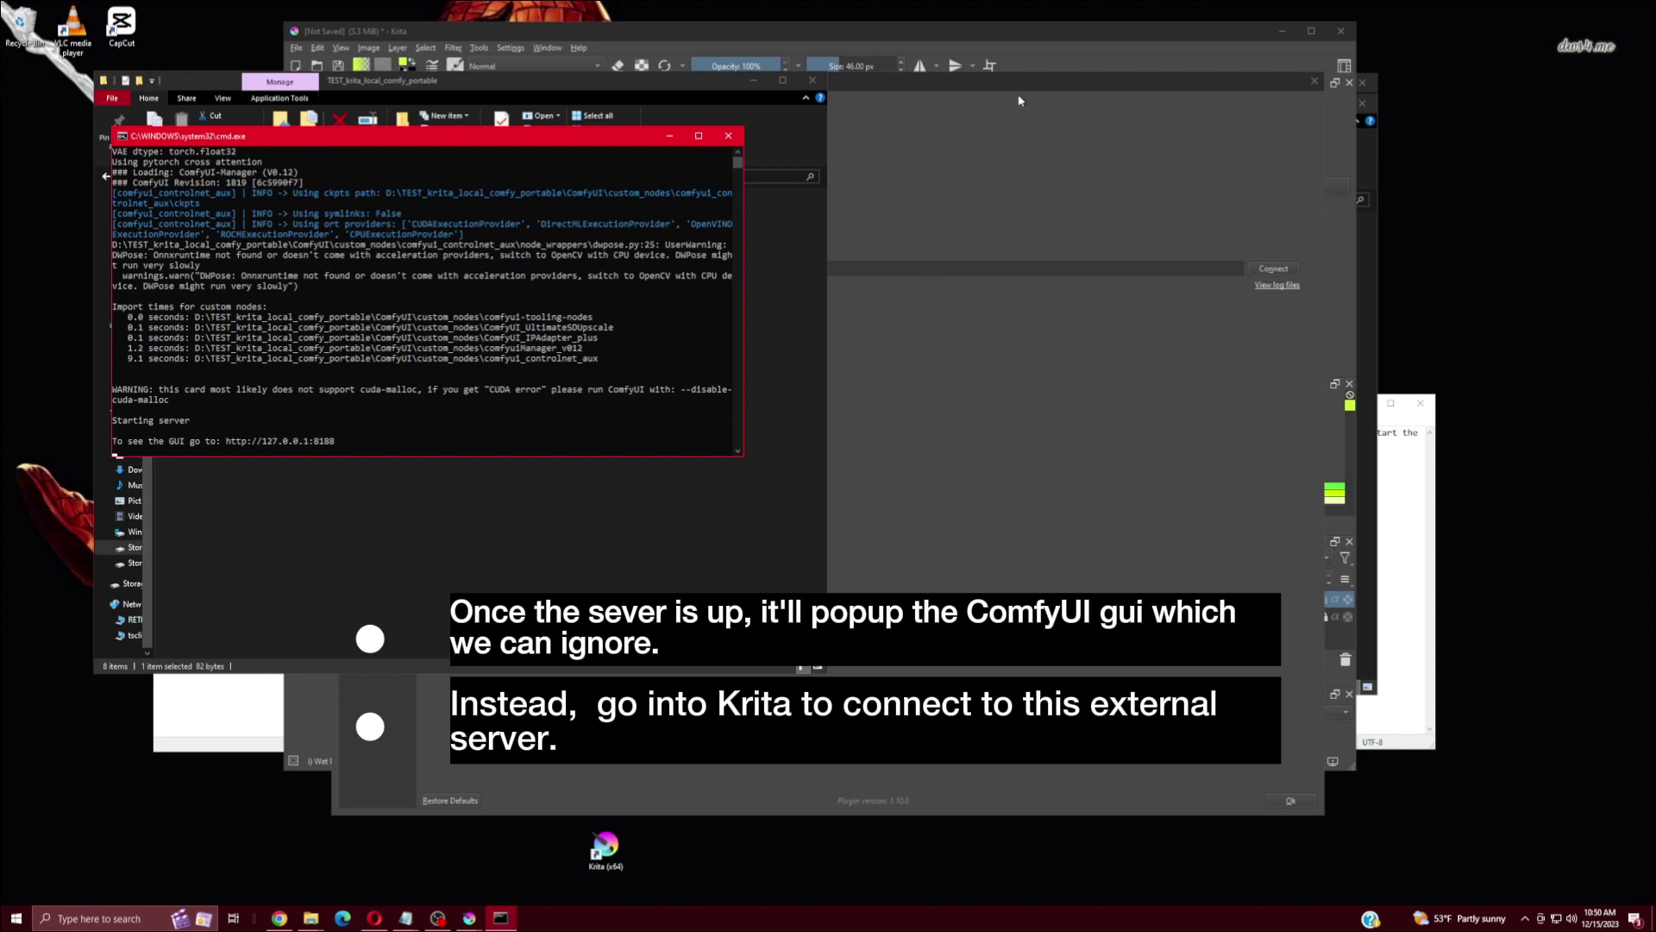
- Connect the AI plugin to 127.0.0.1:8188, check the console log, and close the settings with OK
left_click(956, 250)
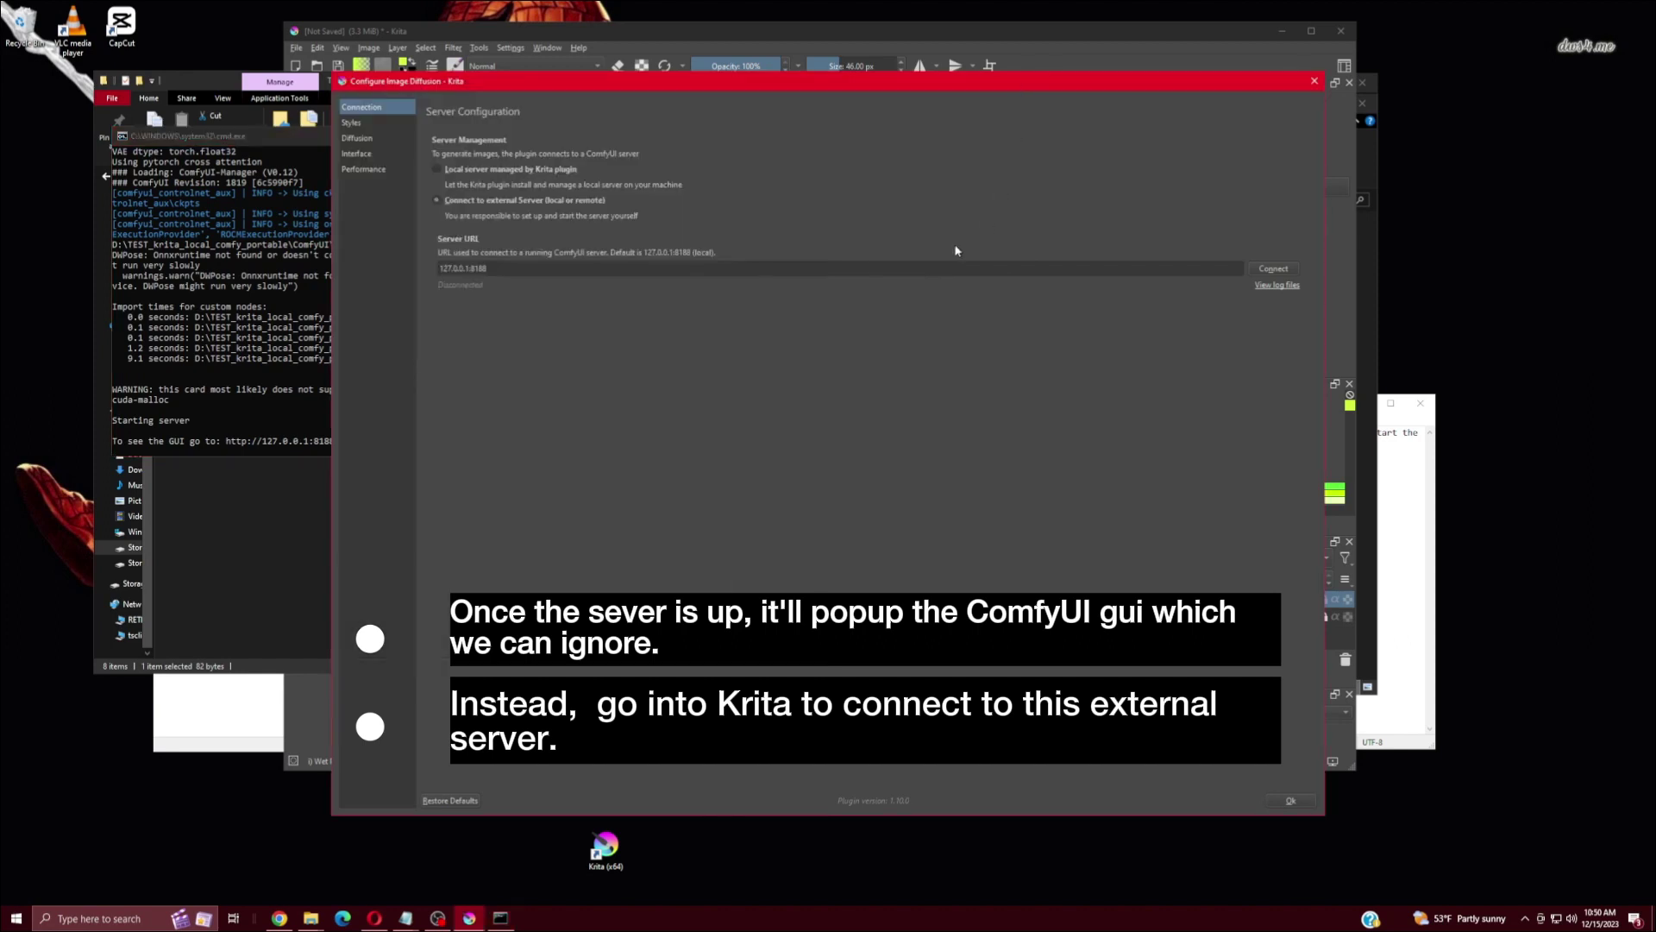
left_click(1275, 269)
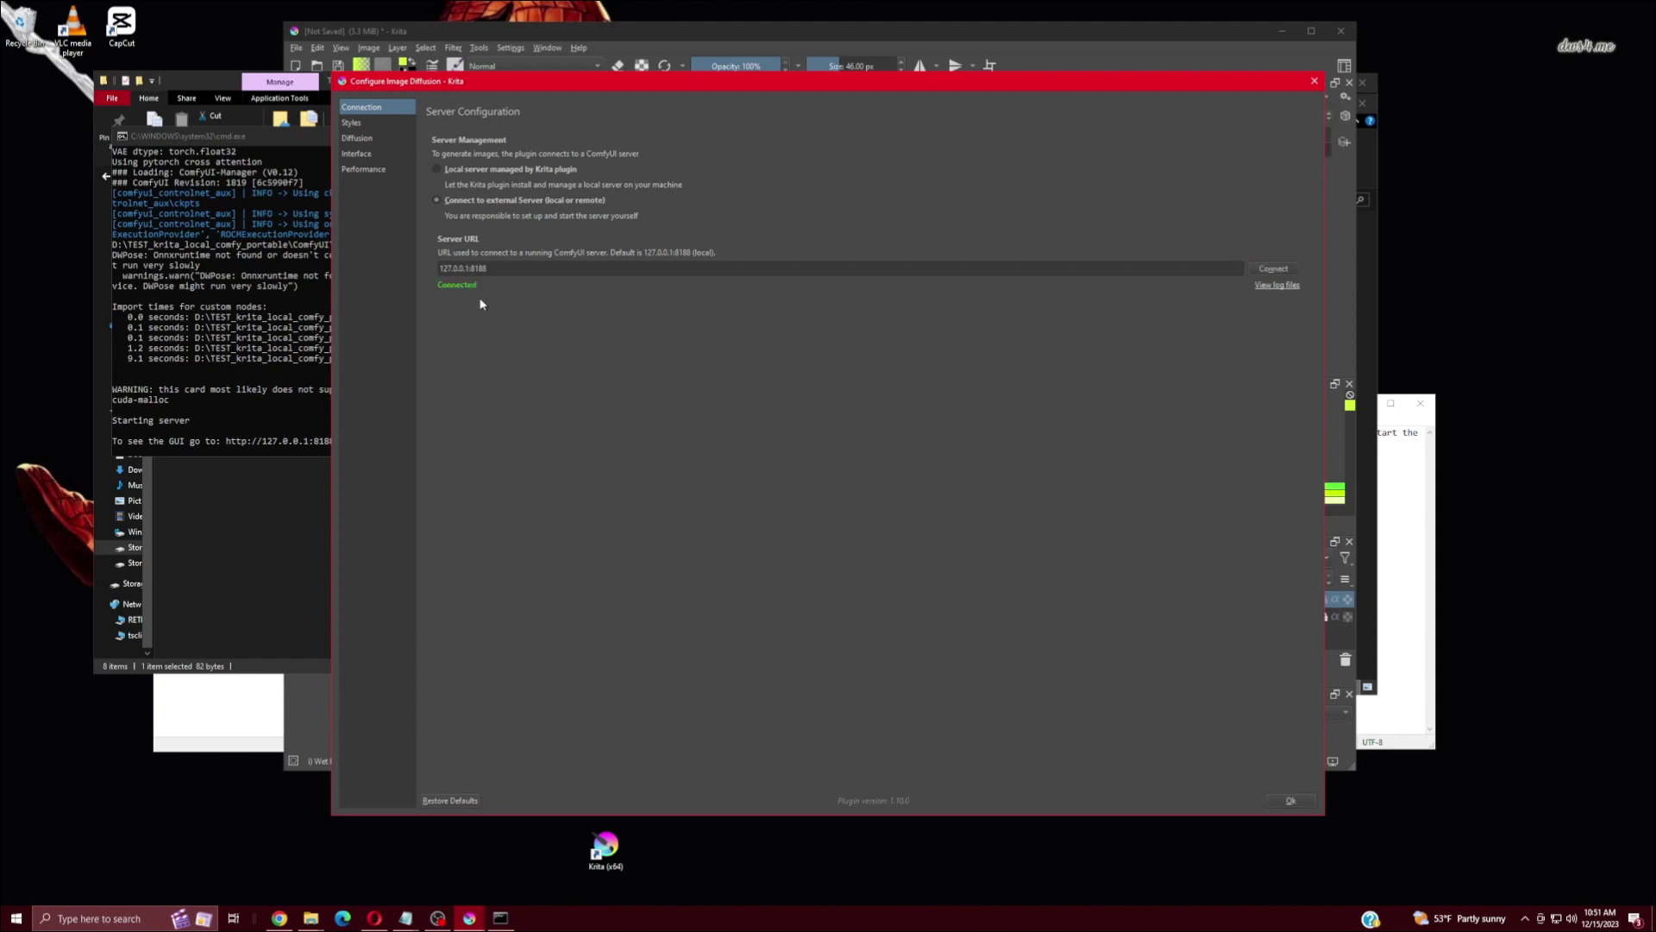
left_click(243, 410)
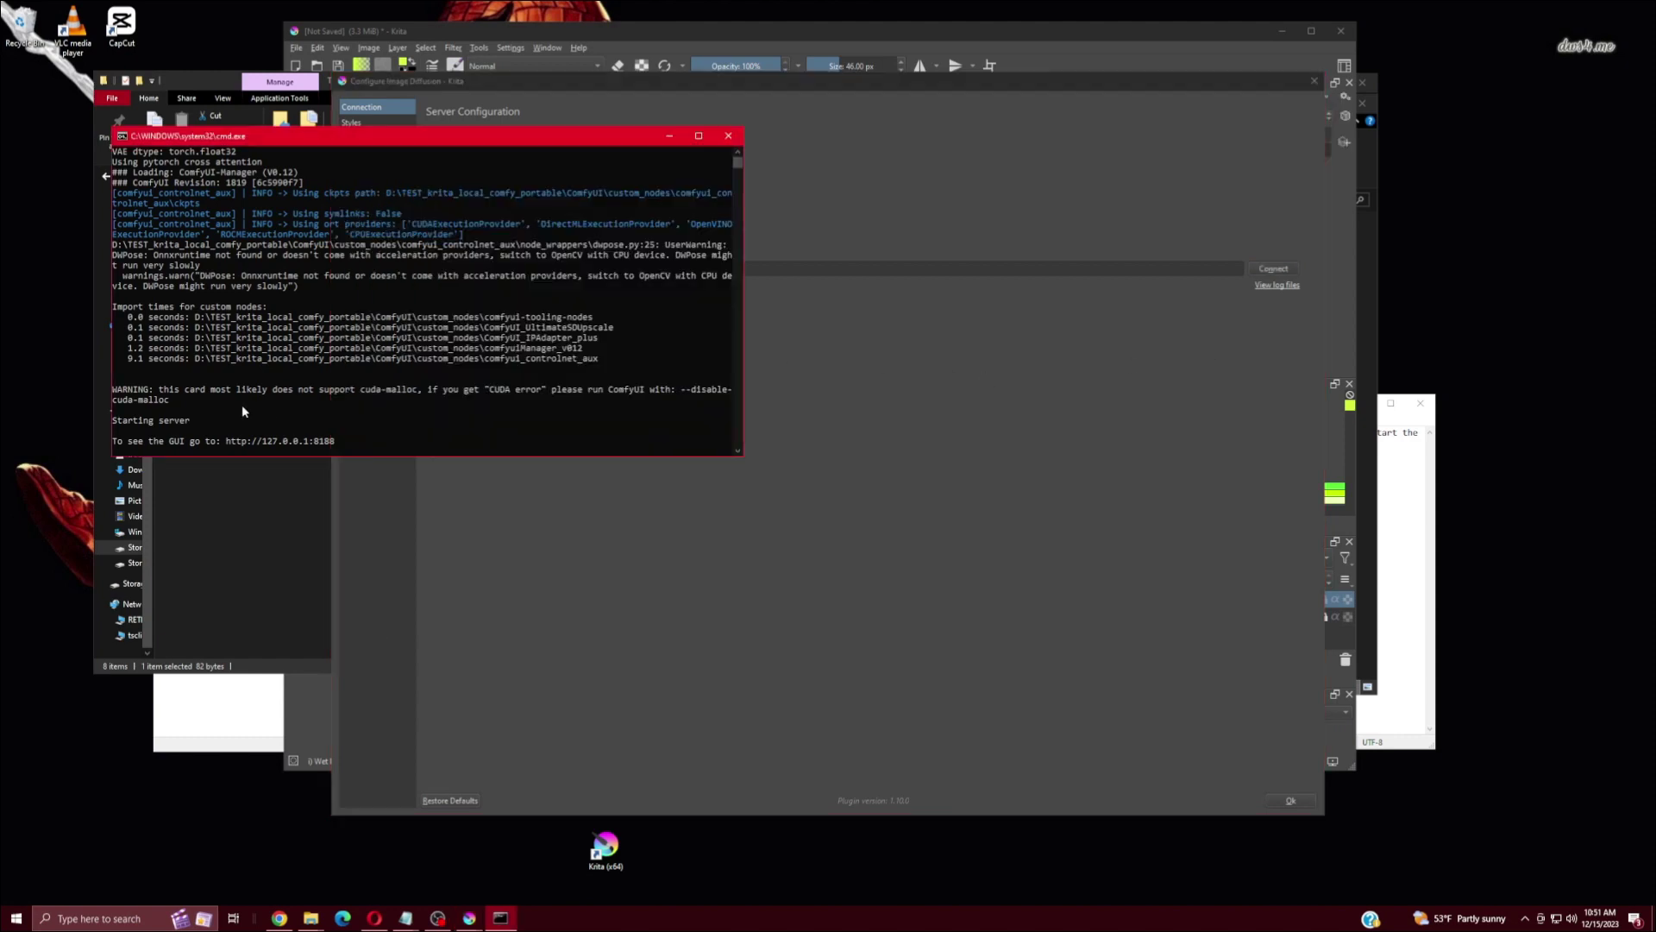
scroll(371, 405, "down", 1)
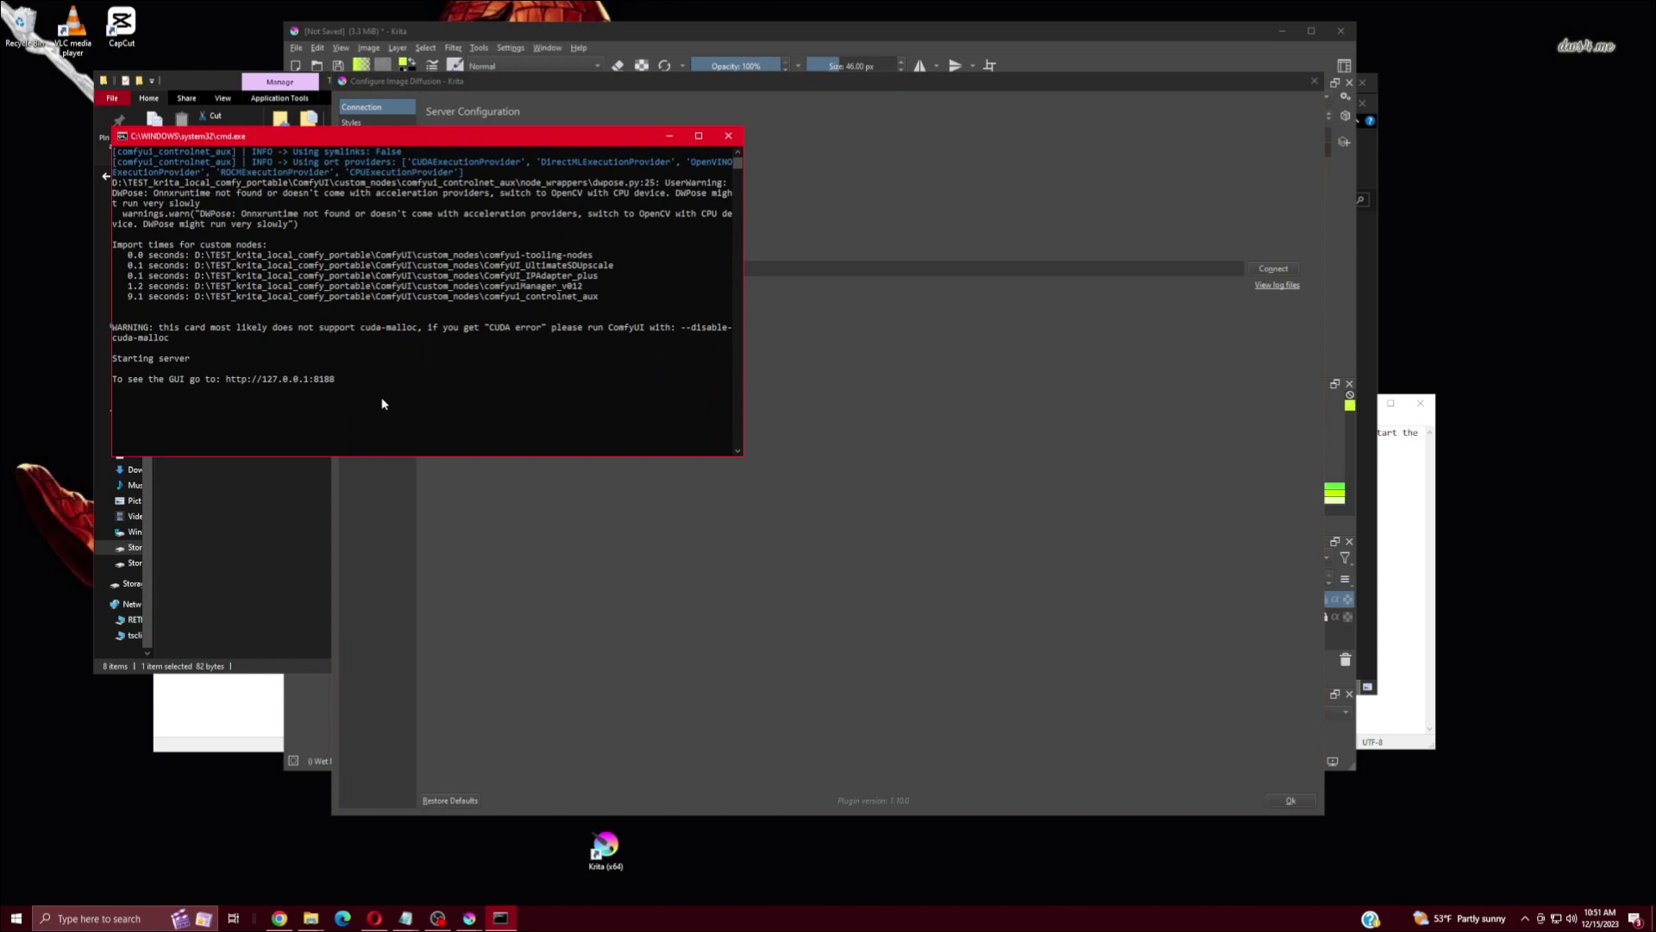
left_click(793, 303)
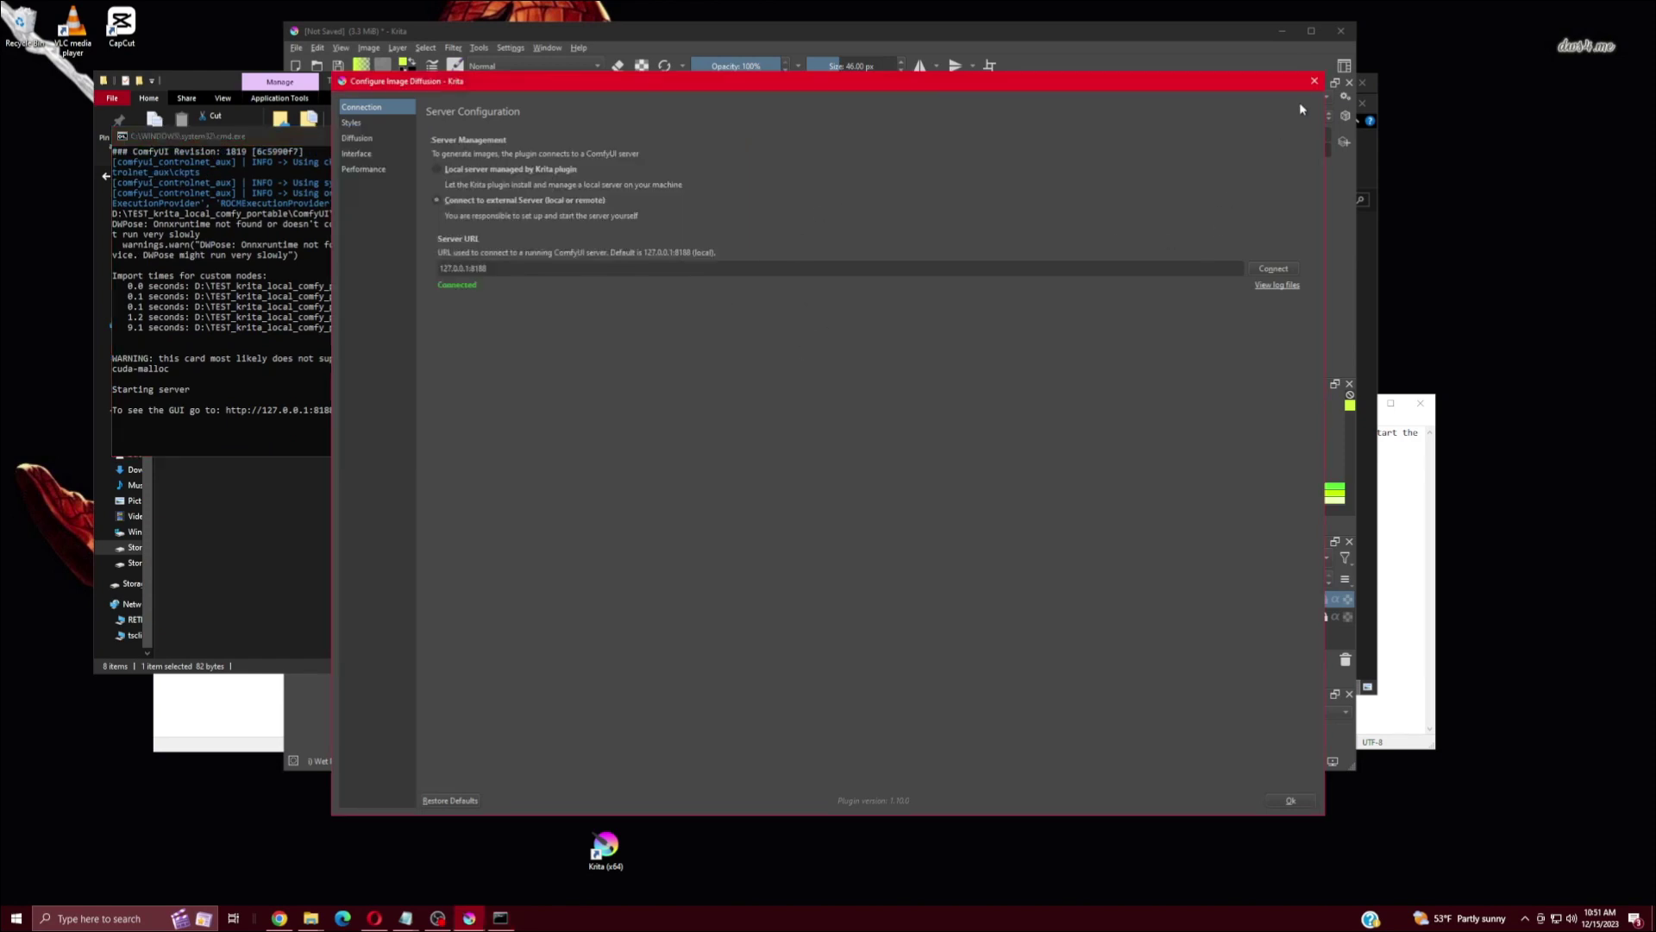
left_click(1314, 81)
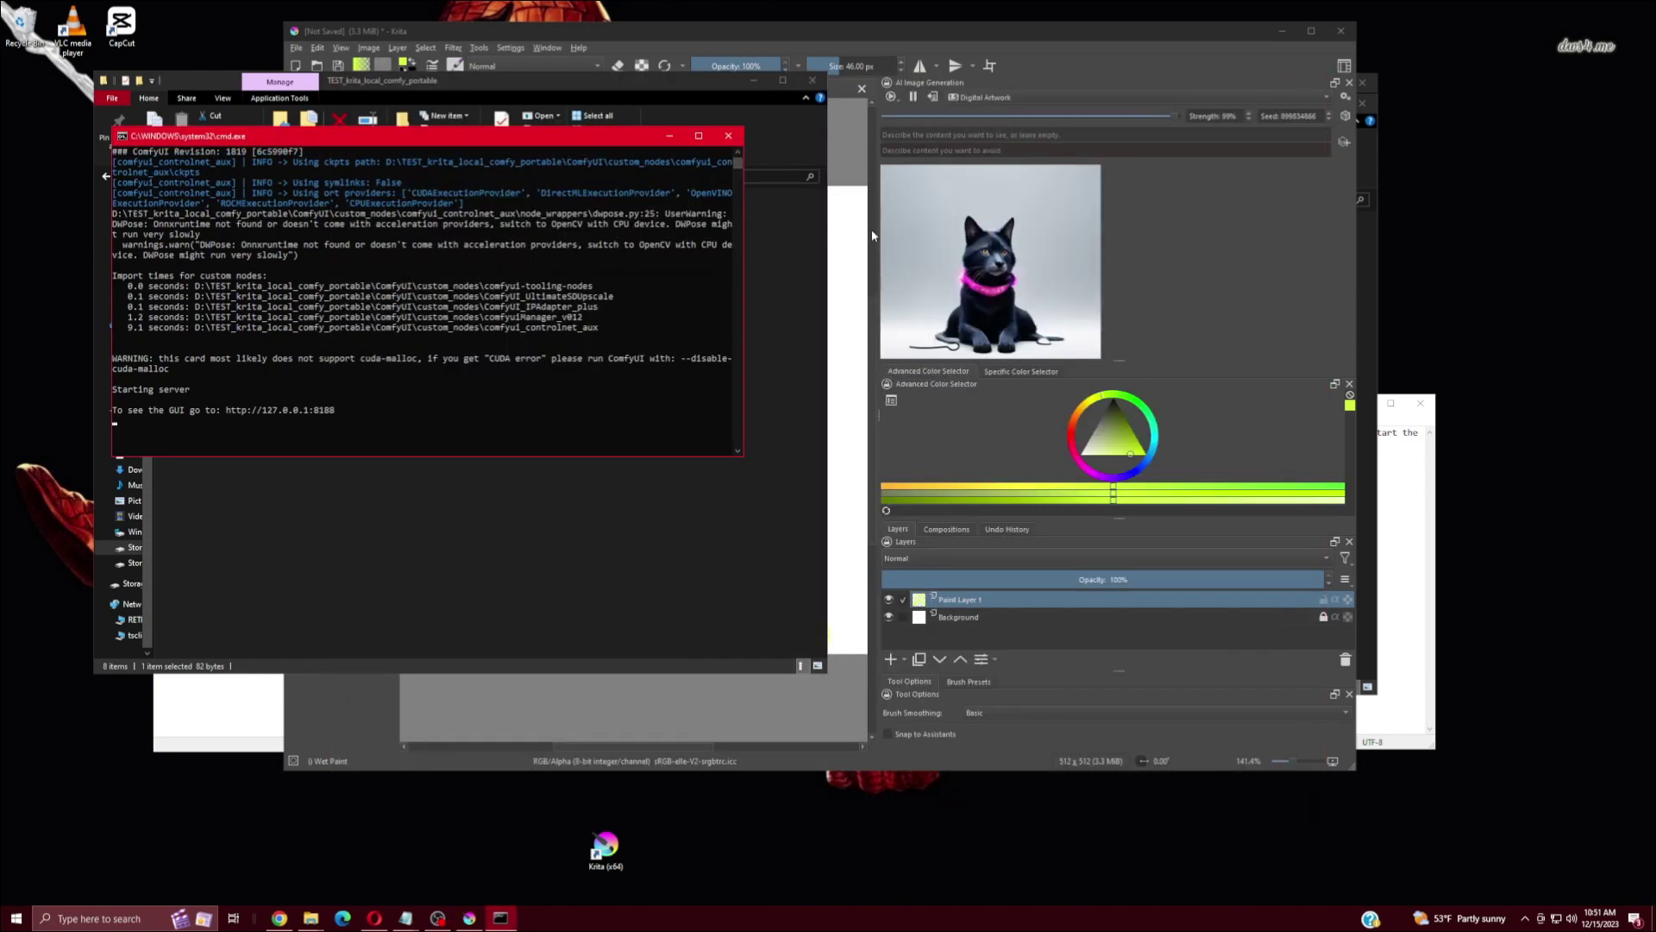
- Paint two antennae on the upper left and right of the smiley's head
left_click(841, 89)
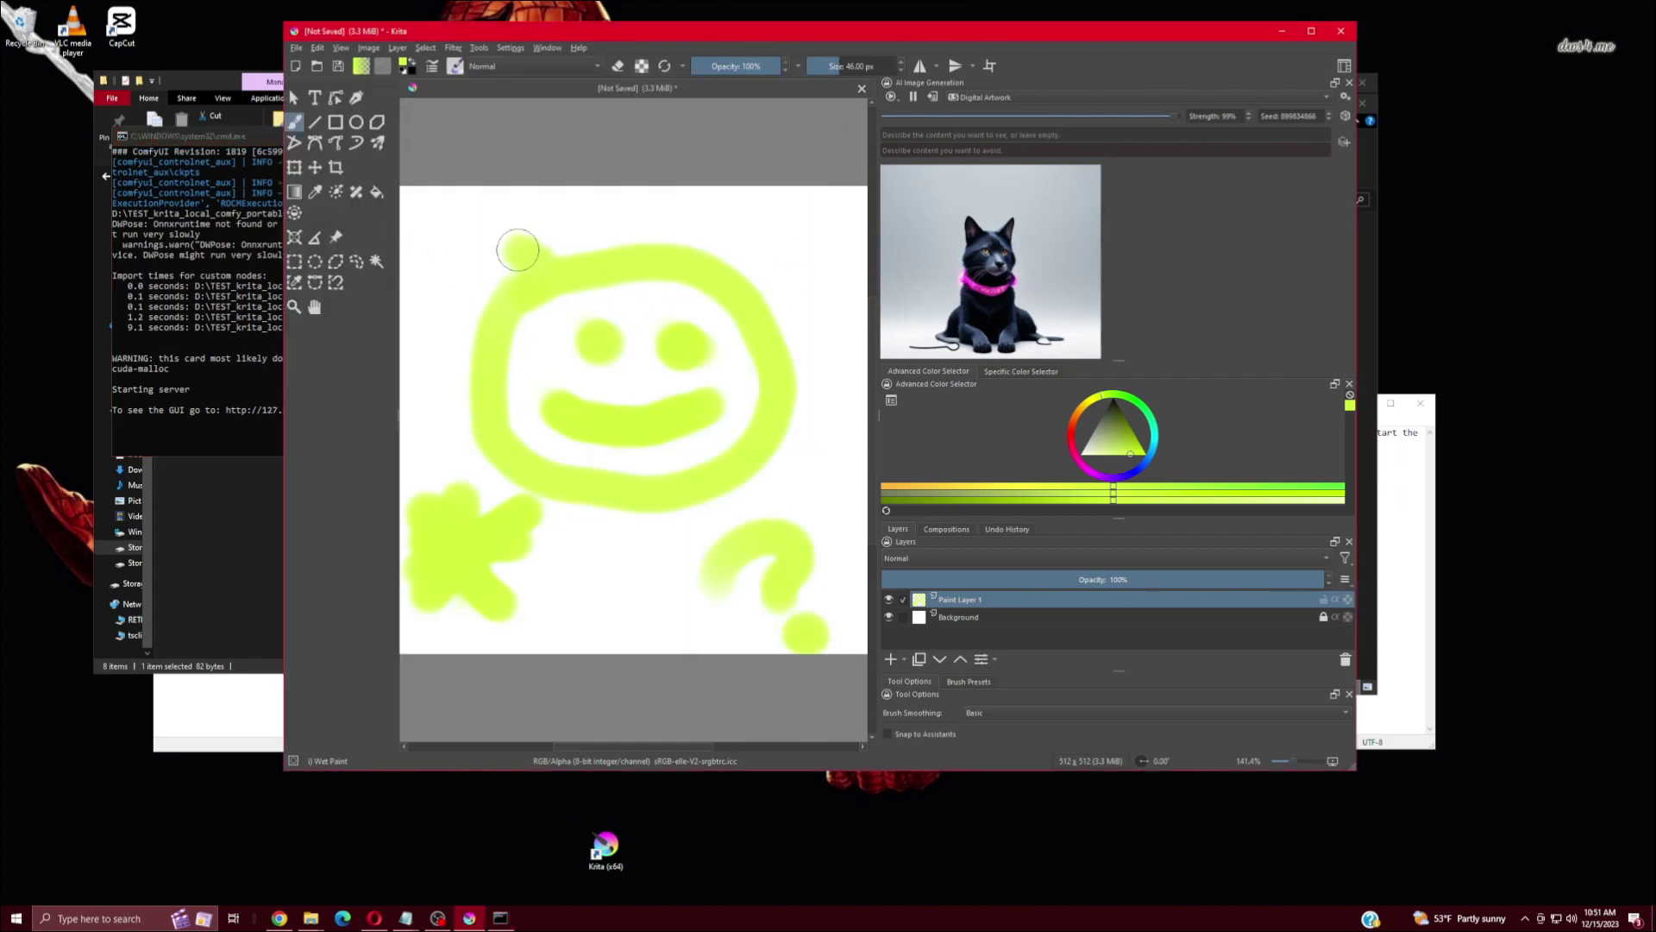
left_click_drag(528, 257, 488, 214)
left_click_drag(669, 264, 837, 216)
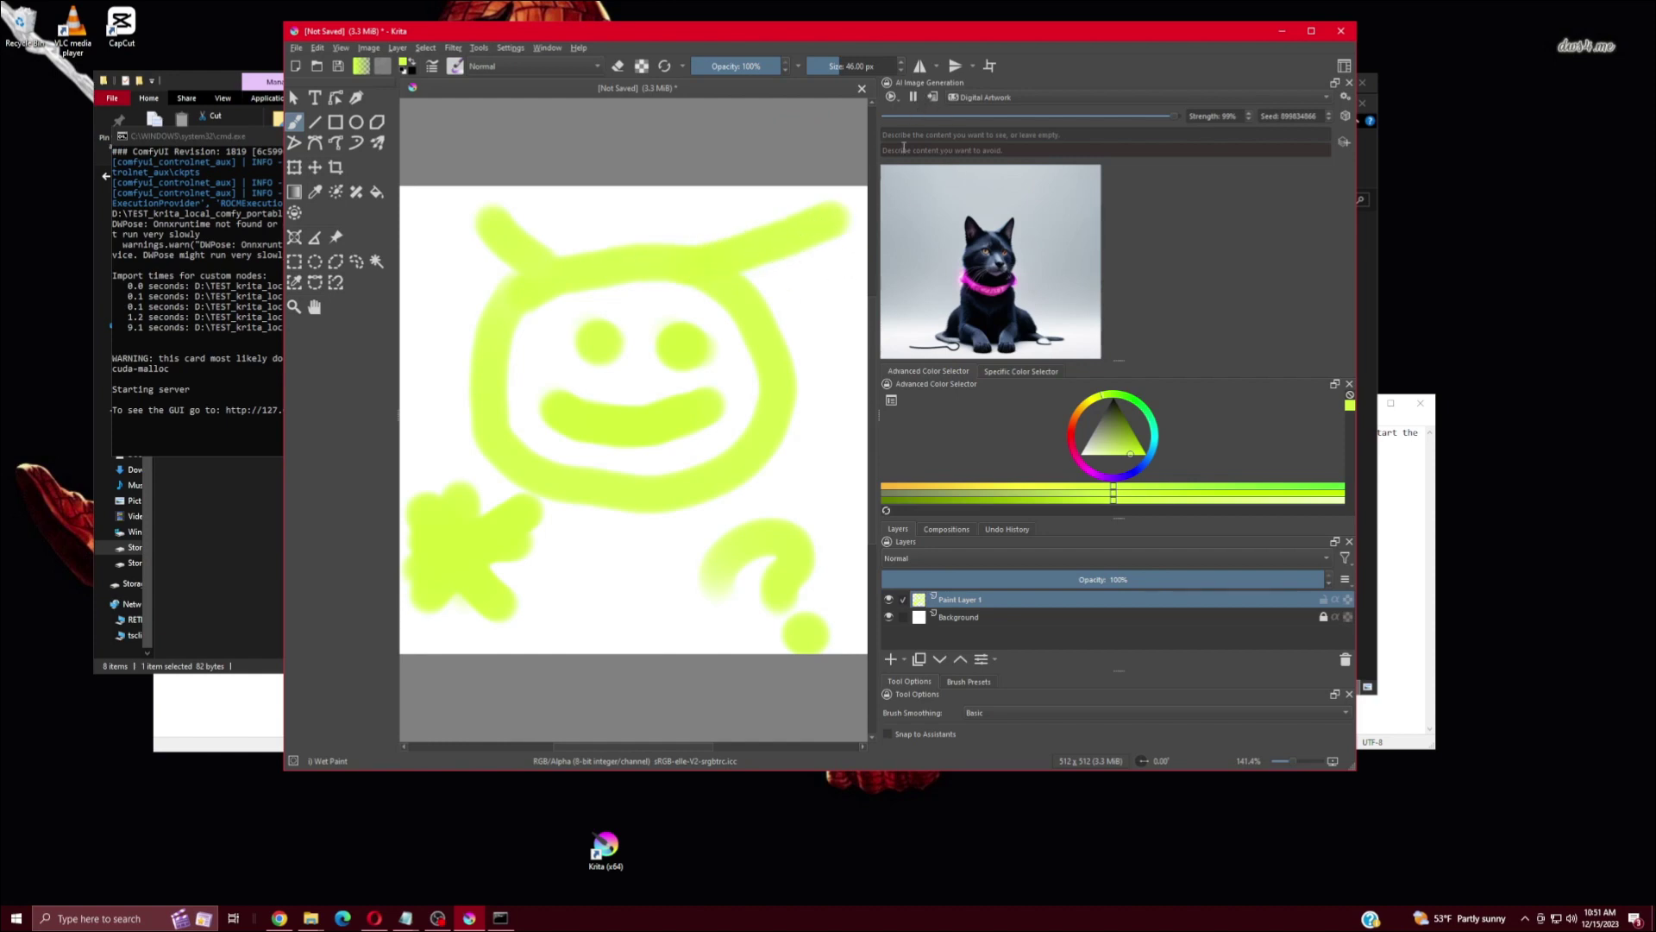
- Switch AI image generation to Live mode and watch the server log the requests
left_click(893, 97)
left_click(903, 141)
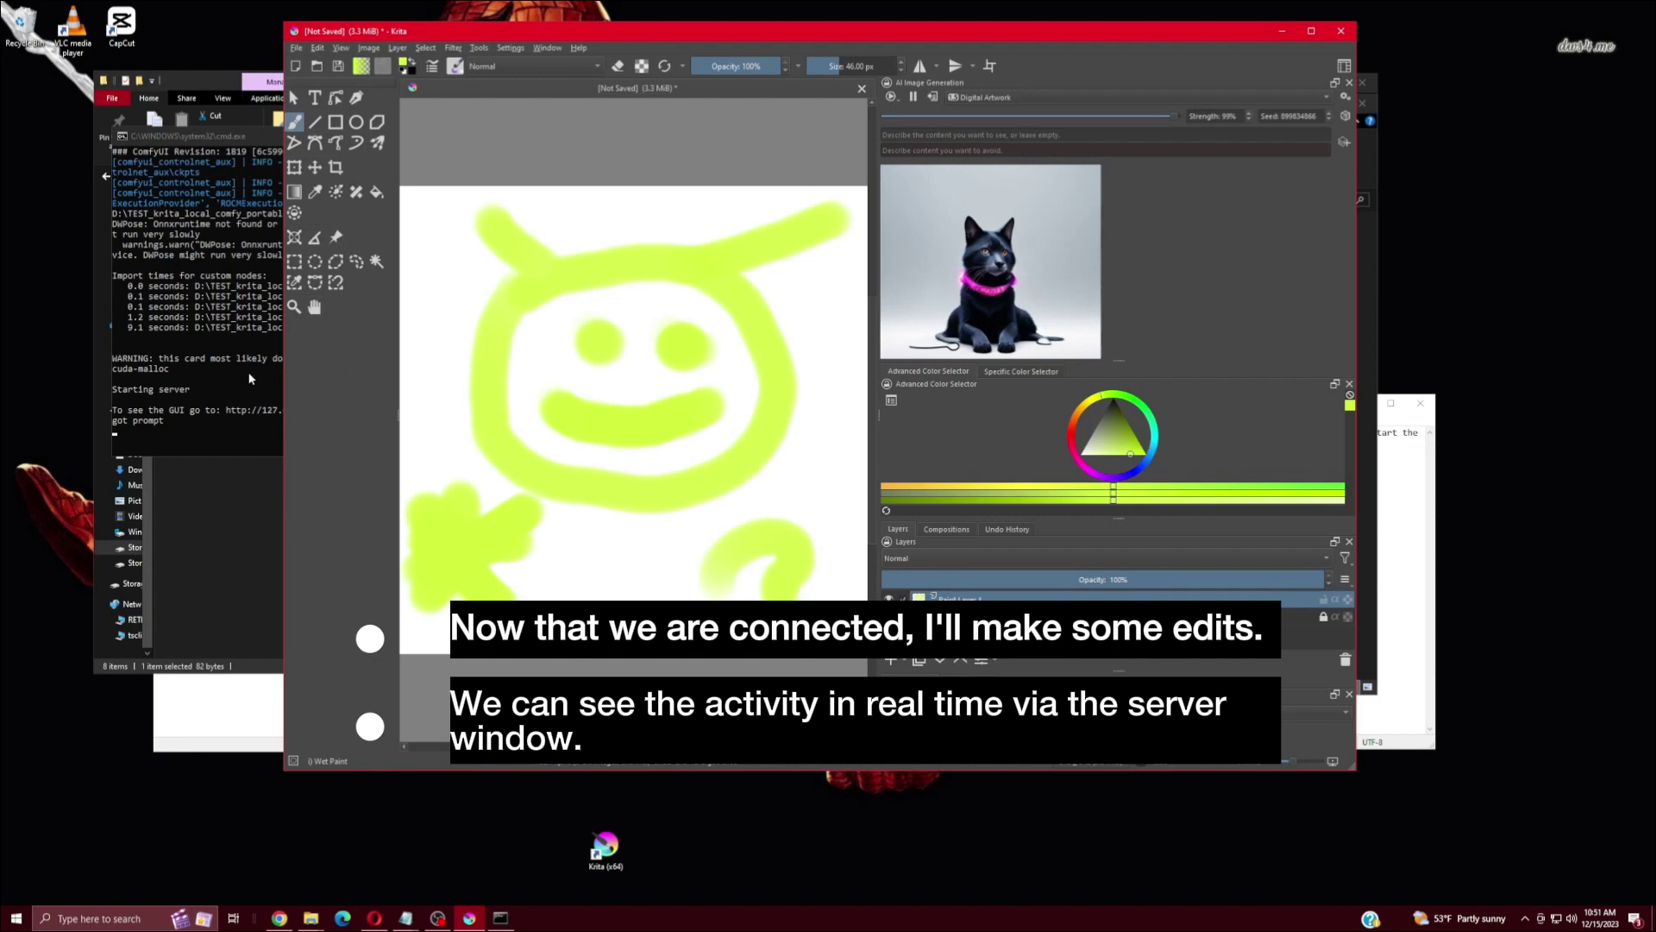
left_click(276, 440)
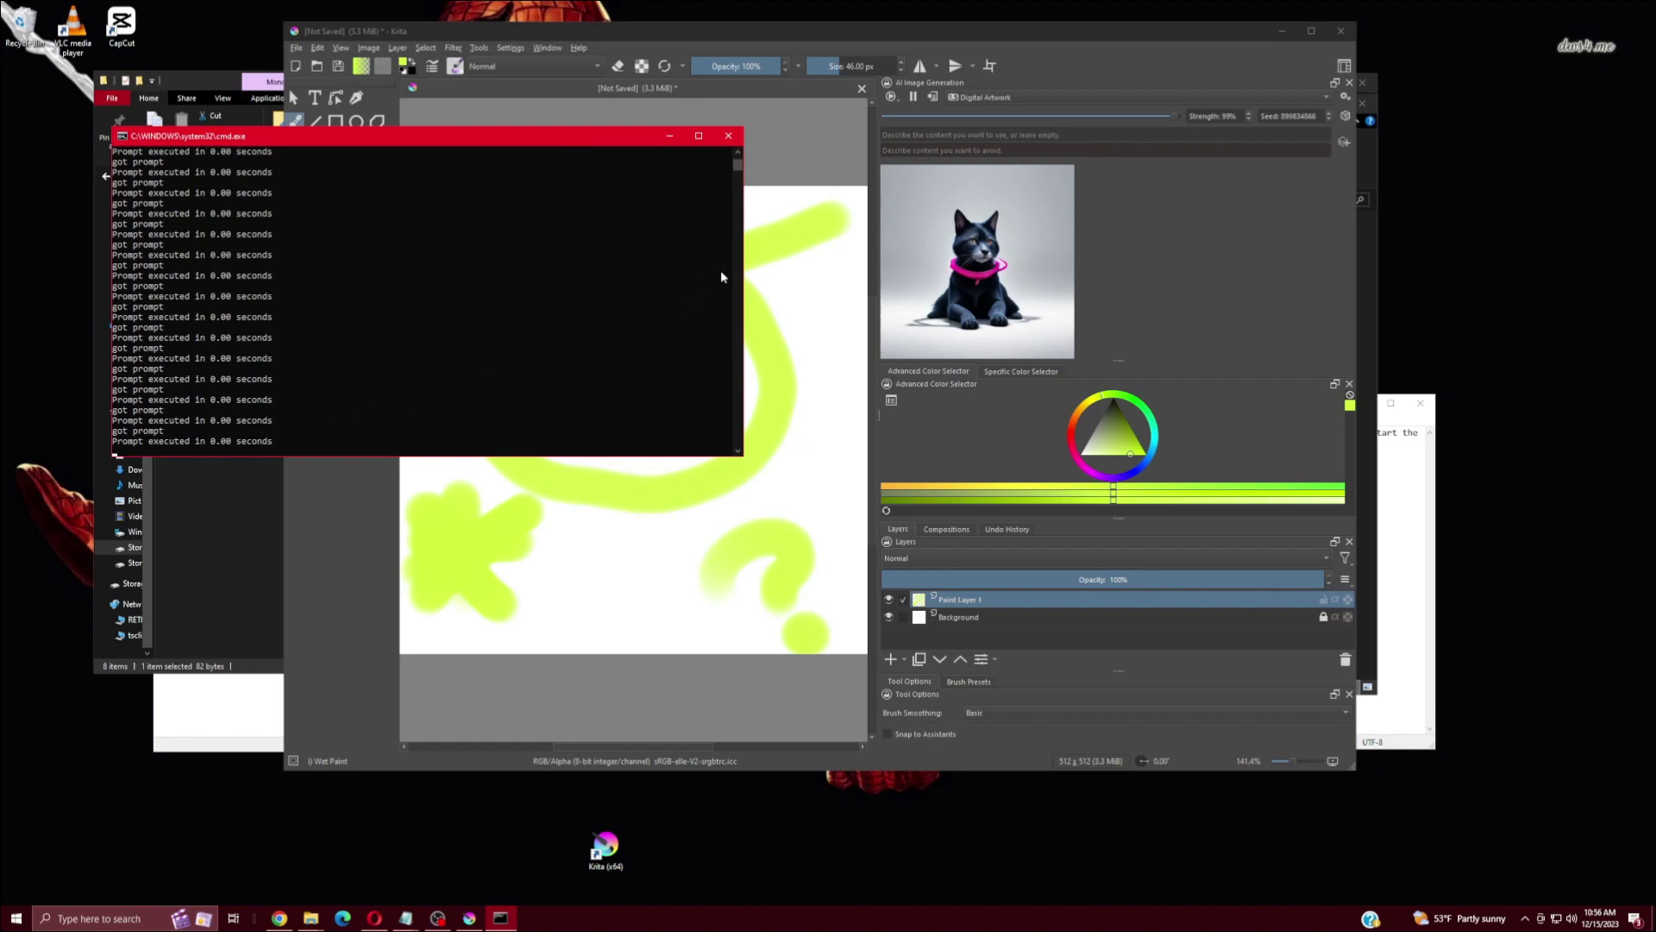
- Thicken the left horn and add a right horn to the head
left_click(794, 87)
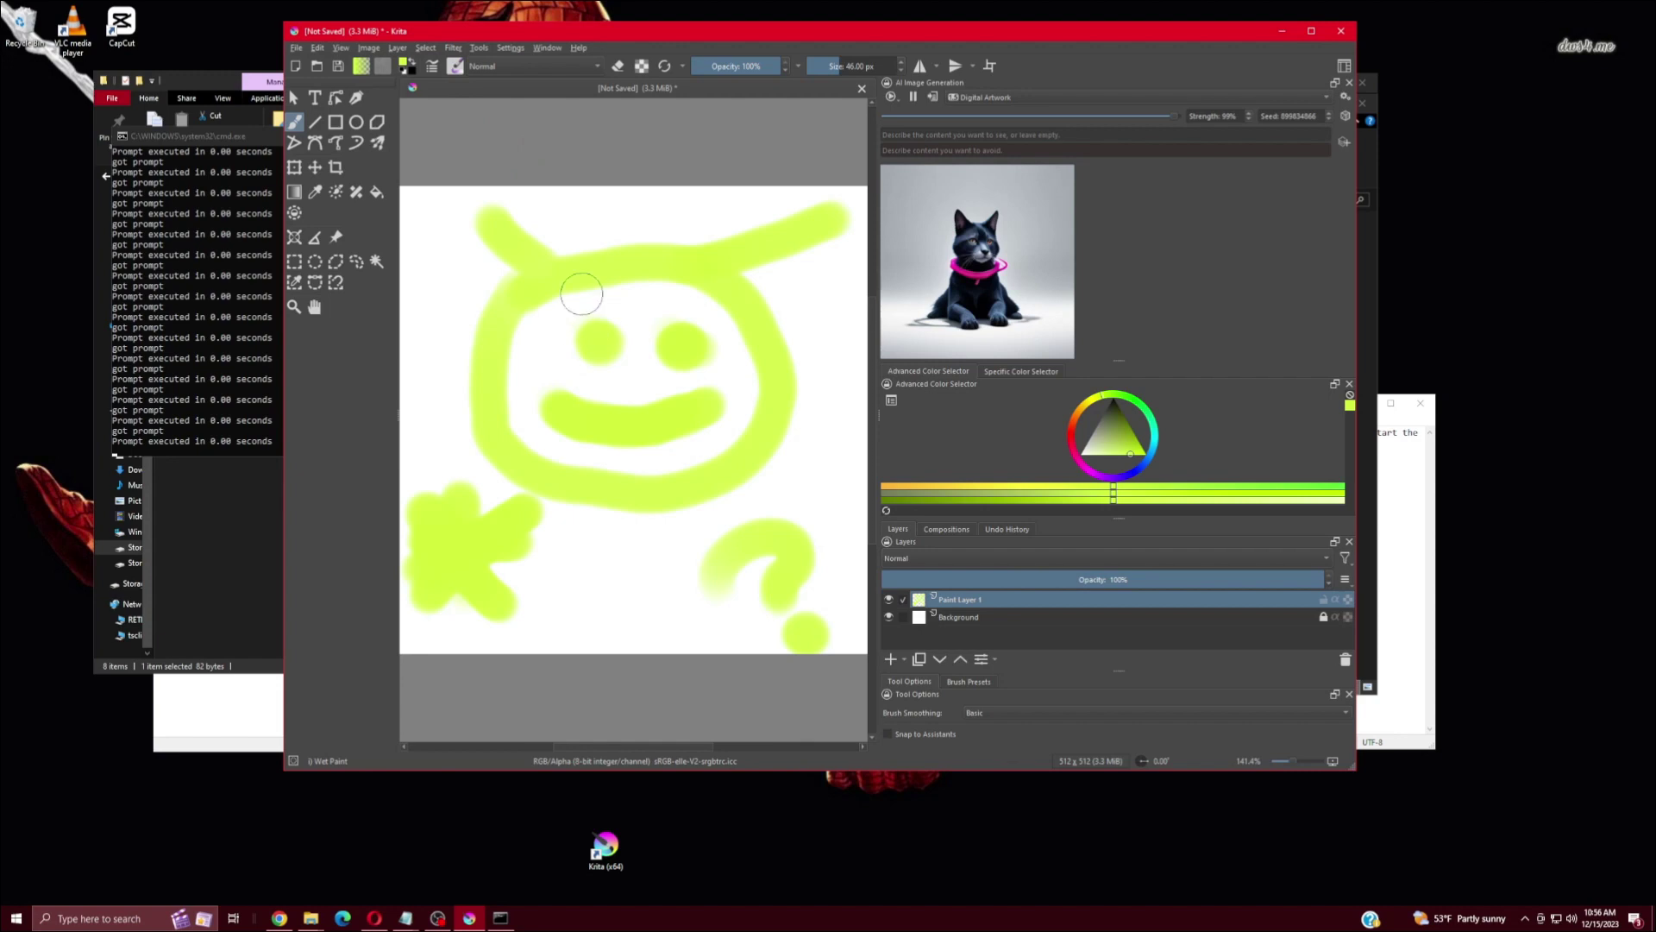
mouse_move(581, 294)
left_mouse_down()
mouse_move(486, 233)
mouse_move(465, 273)
mouse_move(480, 312)
left_mouse_up()
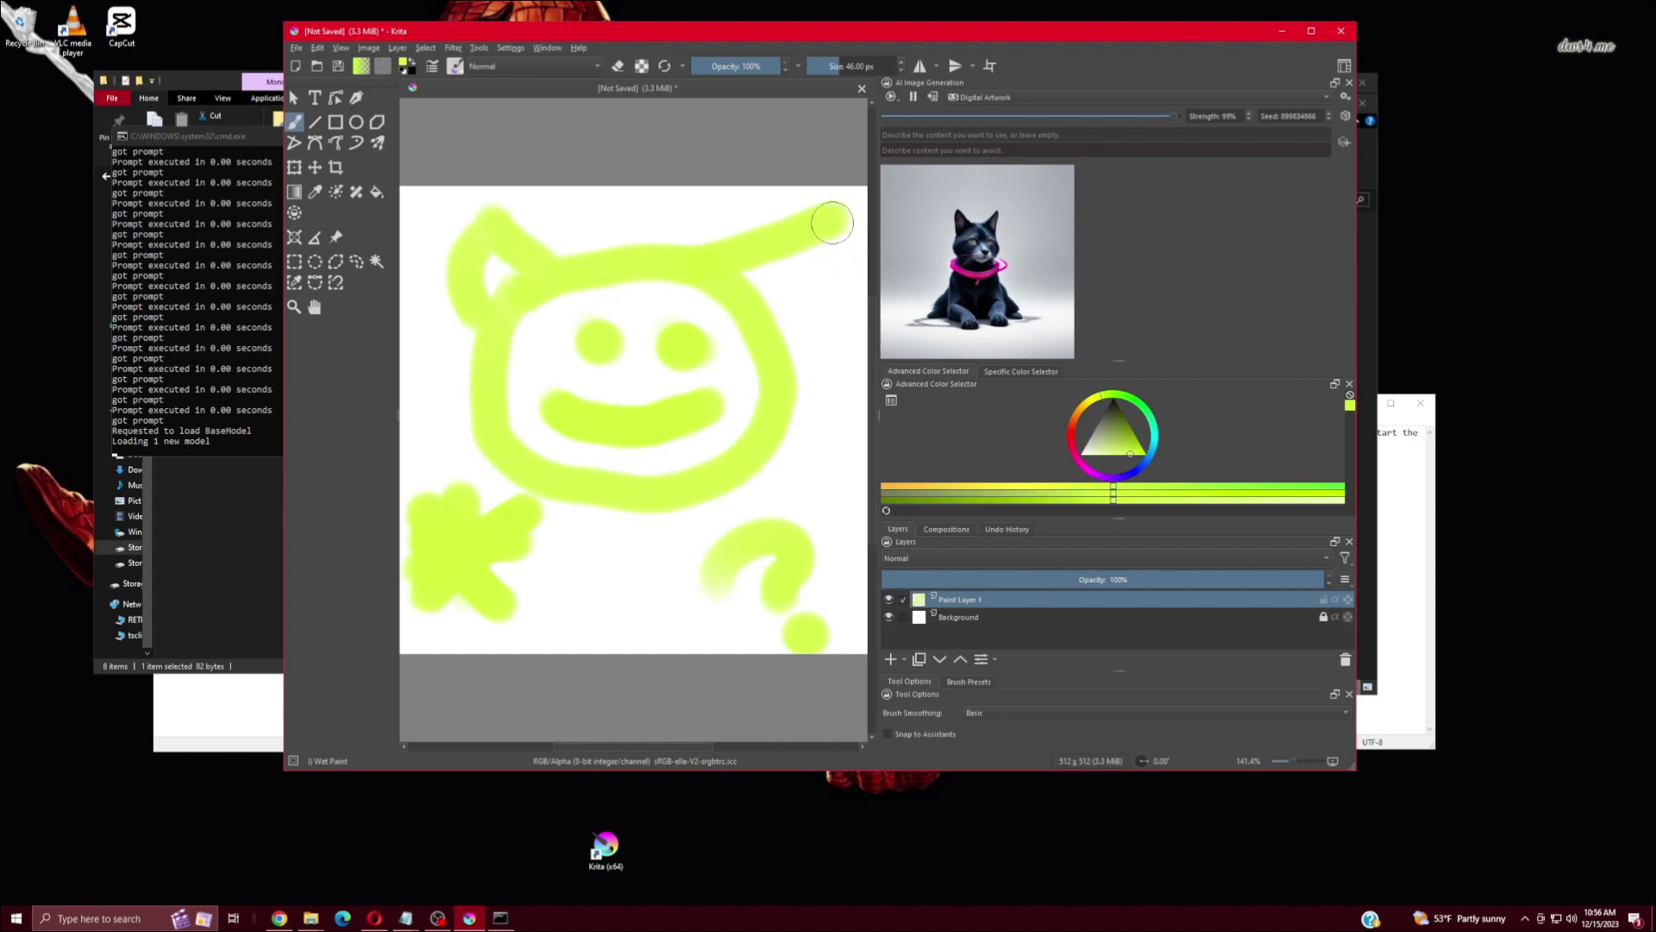
mouse_move(833, 223)
left_mouse_down()
mouse_move(817, 301)
mouse_move(774, 343)
mouse_move(768, 389)
left_mouse_up()
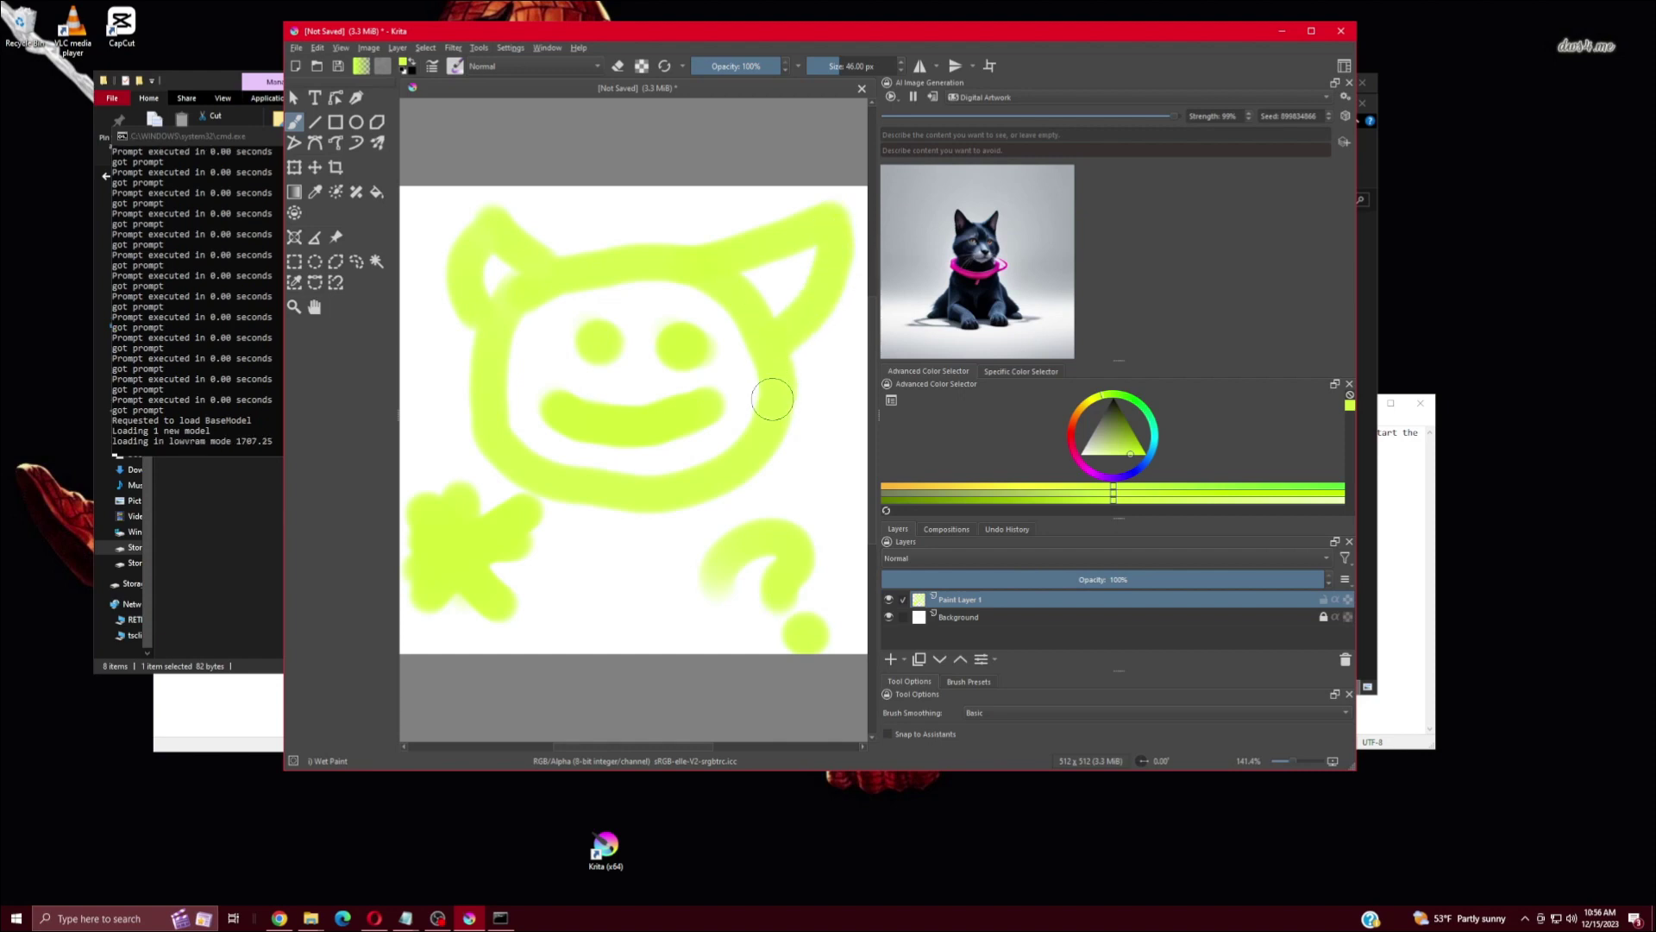
left_click(167, 373)
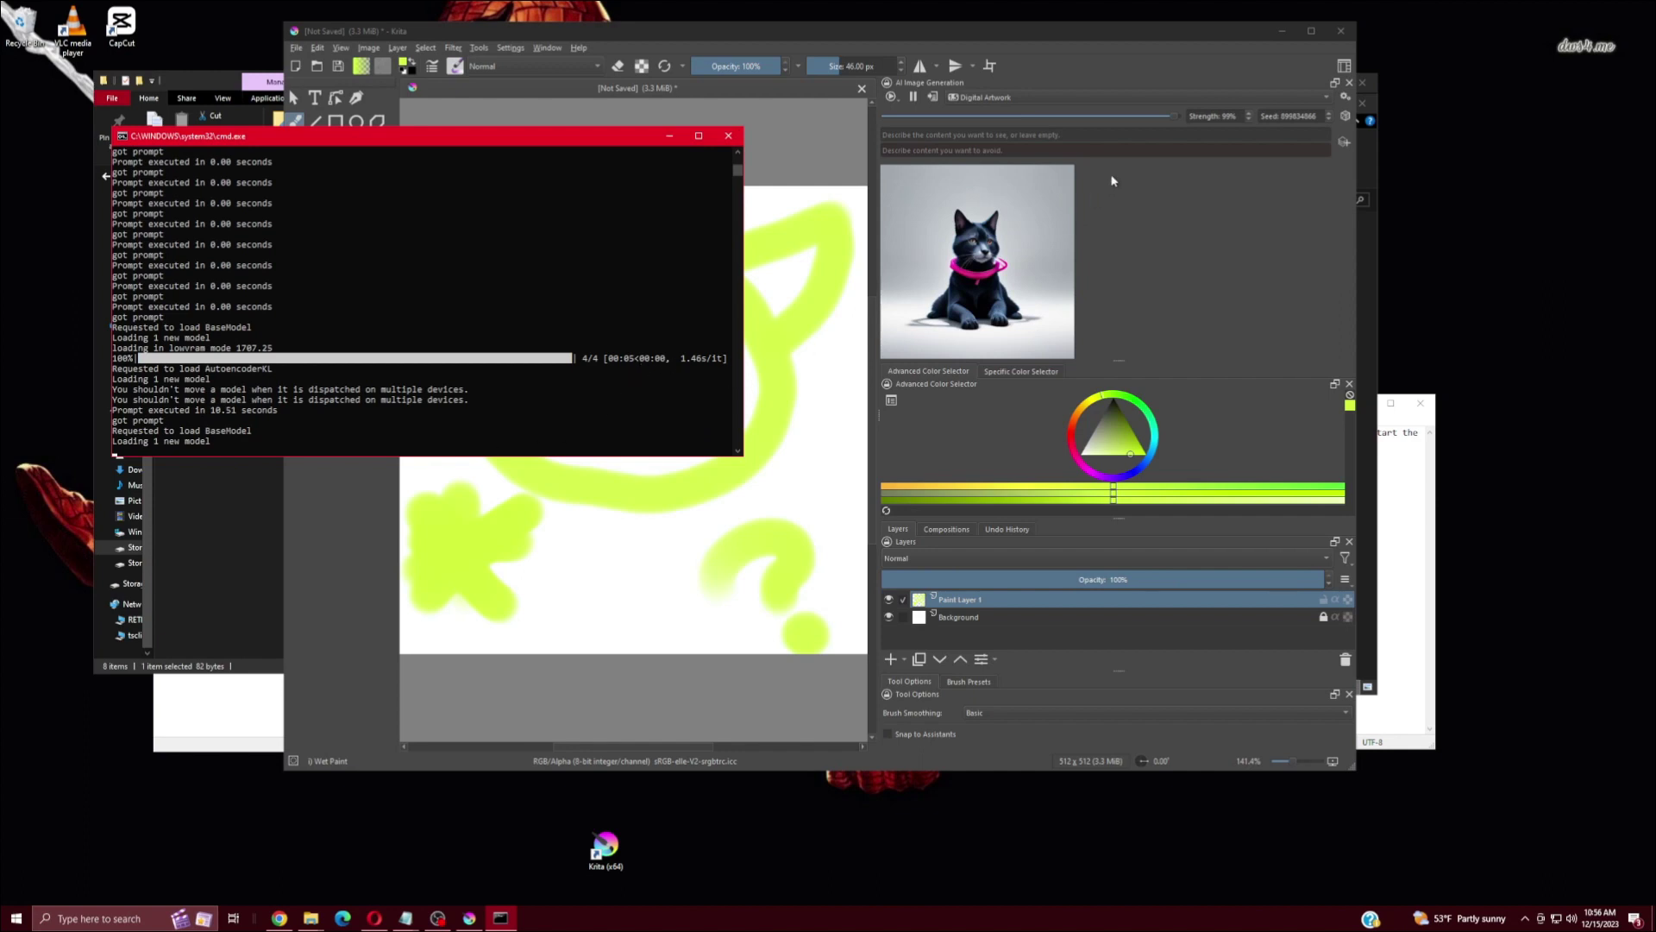
- Draw two legs below the face and extend the right arm up to the right
left_click(1176, 118)
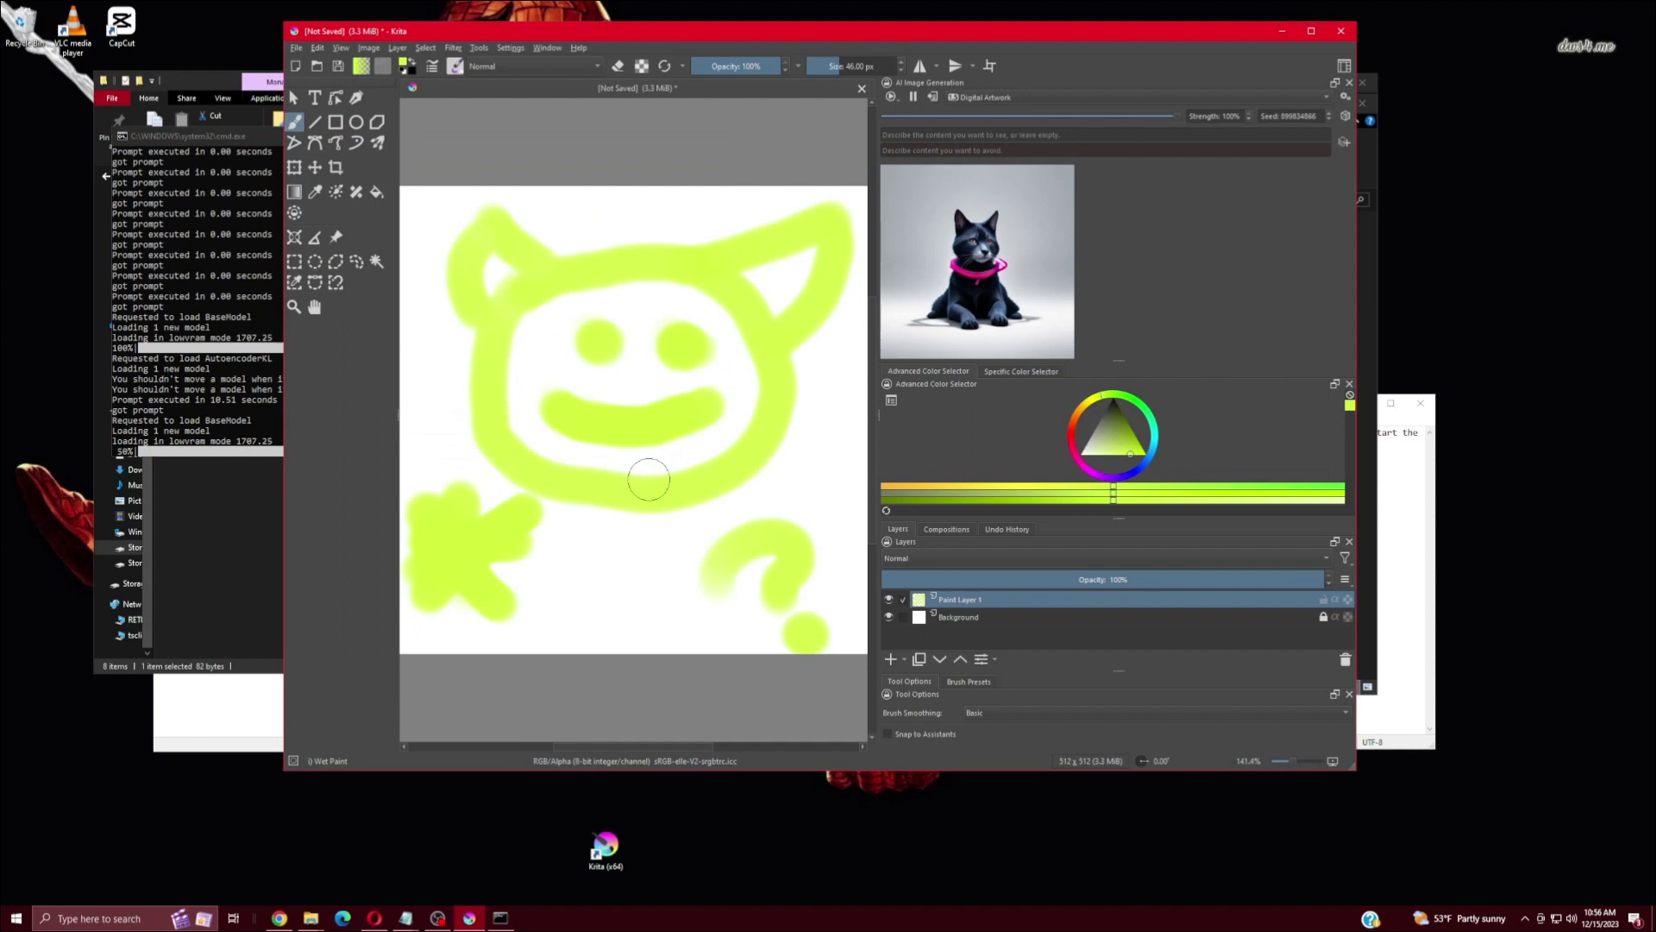
mouse_move(562, 495)
left_mouse_down()
mouse_move(603, 547)
mouse_move(595, 611)
left_mouse_up()
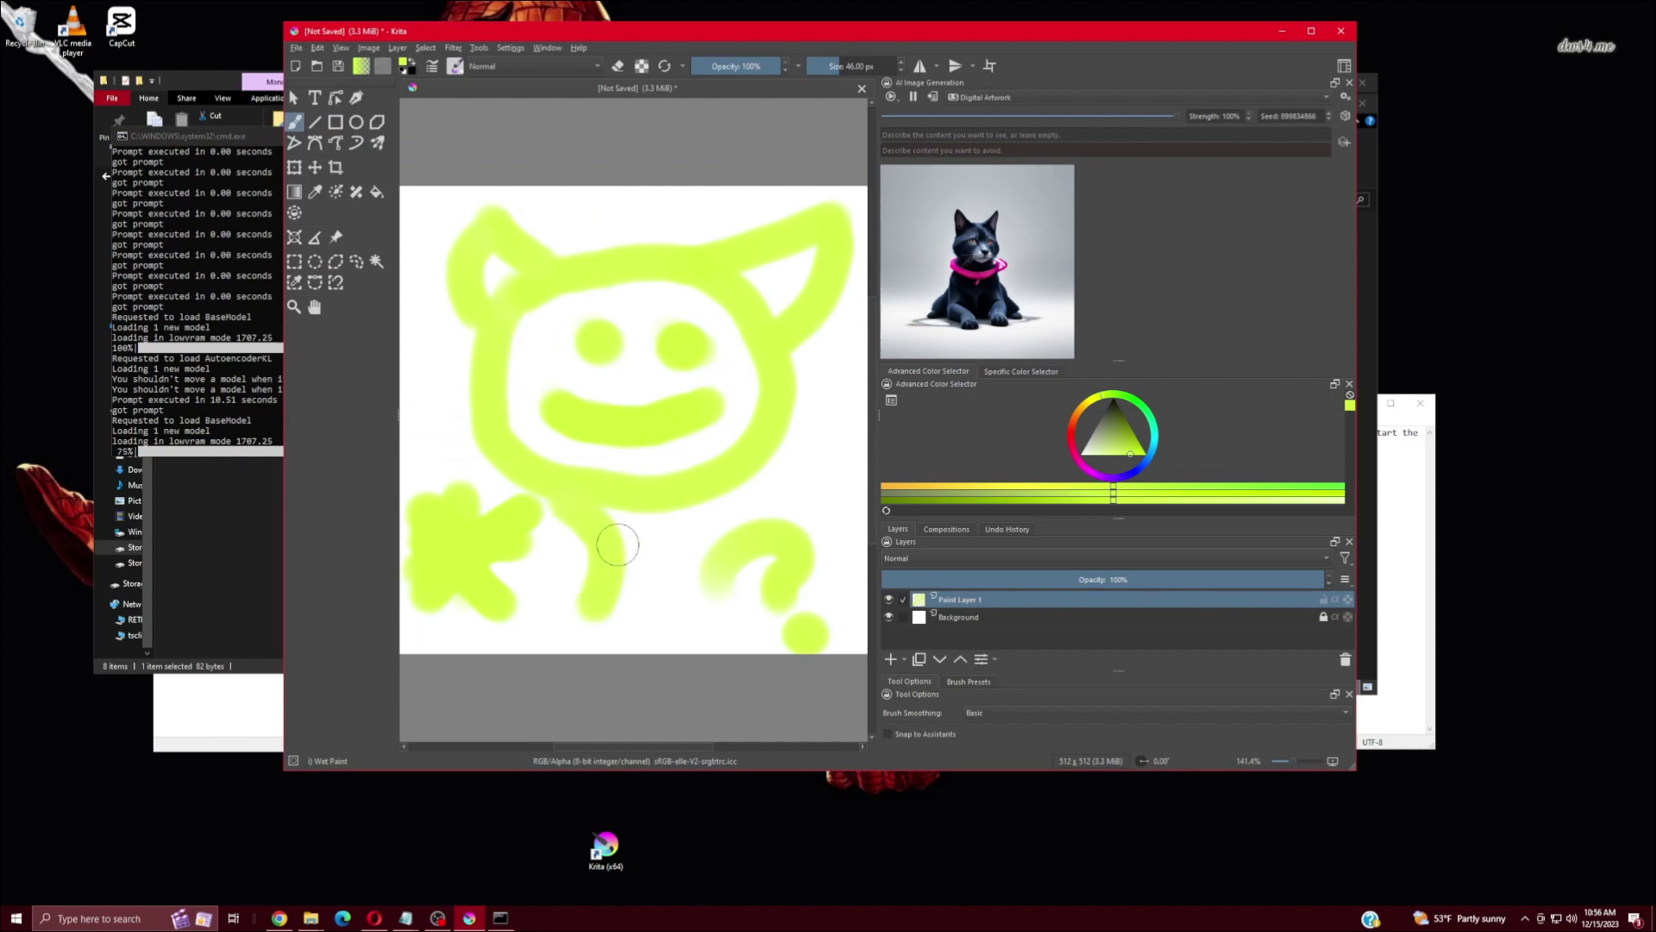
left_click_drag(669, 509, 787, 618)
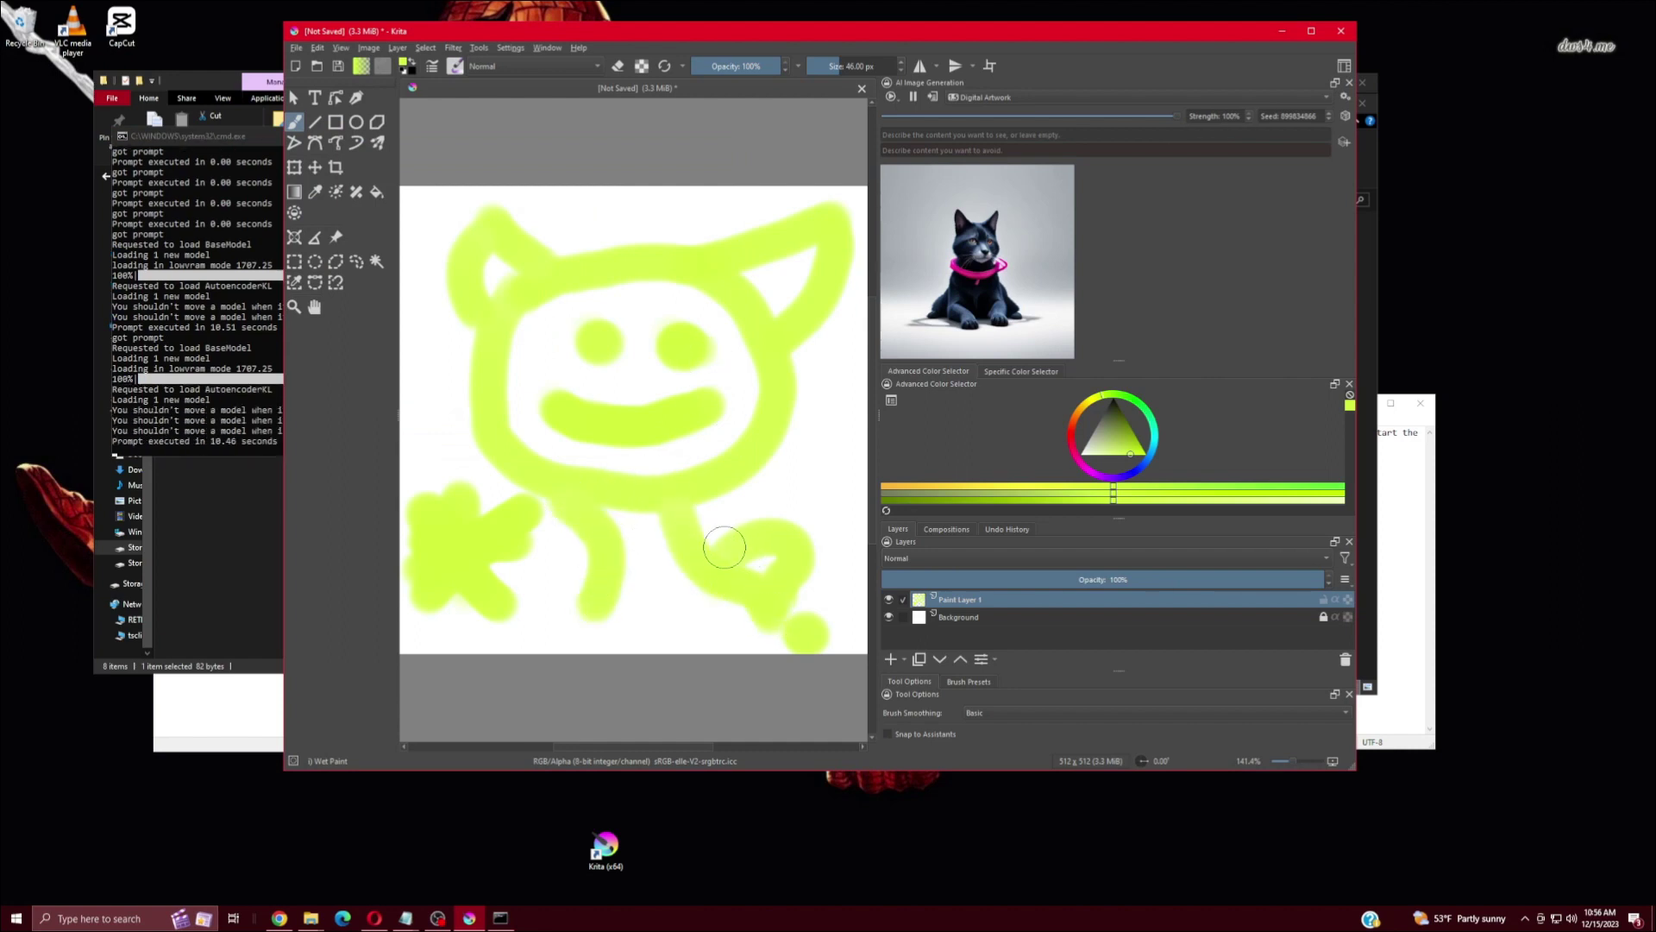
left_click_drag(772, 536, 821, 489)
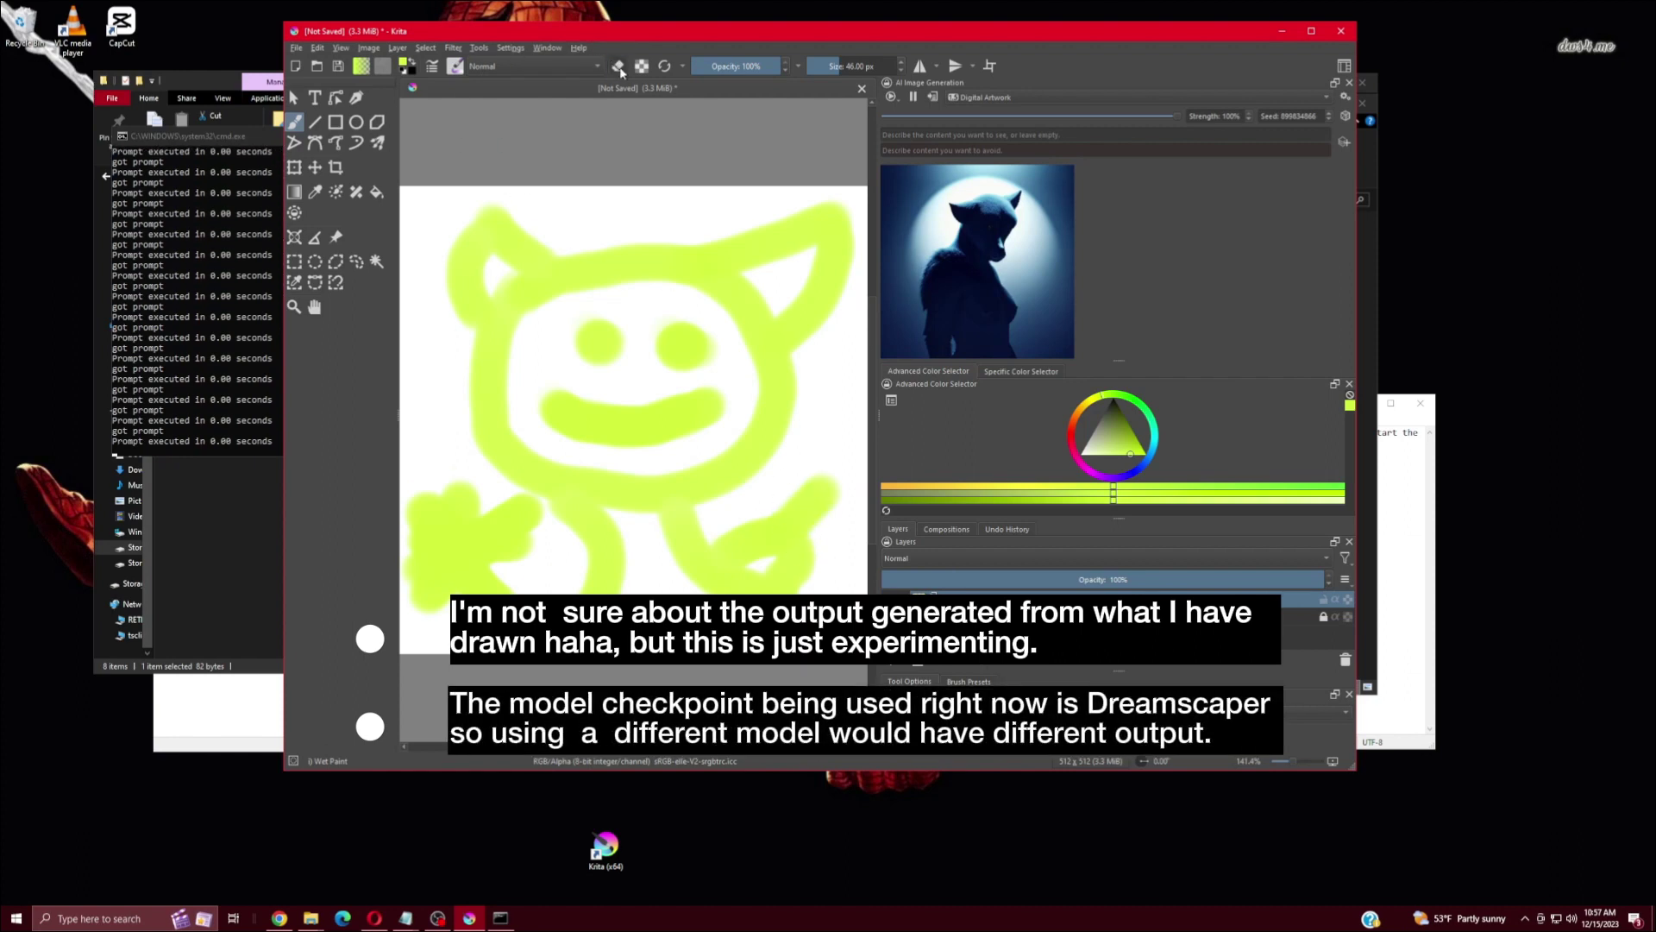
- Erase part of the lower-right stroke and raise AI generation strength from 75% to about 88%
key("e")
mouse_move(786, 577)
left_mouse_down()
mouse_move(823, 494)
mouse_move(813, 473)
mouse_move(763, 524)
mouse_move(783, 571)
mouse_move(747, 594)
mouse_move(595, 575)
mouse_move(579, 587)
mouse_move(634, 592)
mouse_move(500, 543)
mouse_move(499, 580)
mouse_move(521, 514)
mouse_move(447, 495)
mouse_move(432, 541)
mouse_move(421, 485)
mouse_move(422, 583)
mouse_move(498, 594)
mouse_move(459, 542)
mouse_move(455, 575)
mouse_move(466, 510)
mouse_move(445, 481)
left_mouse_up()
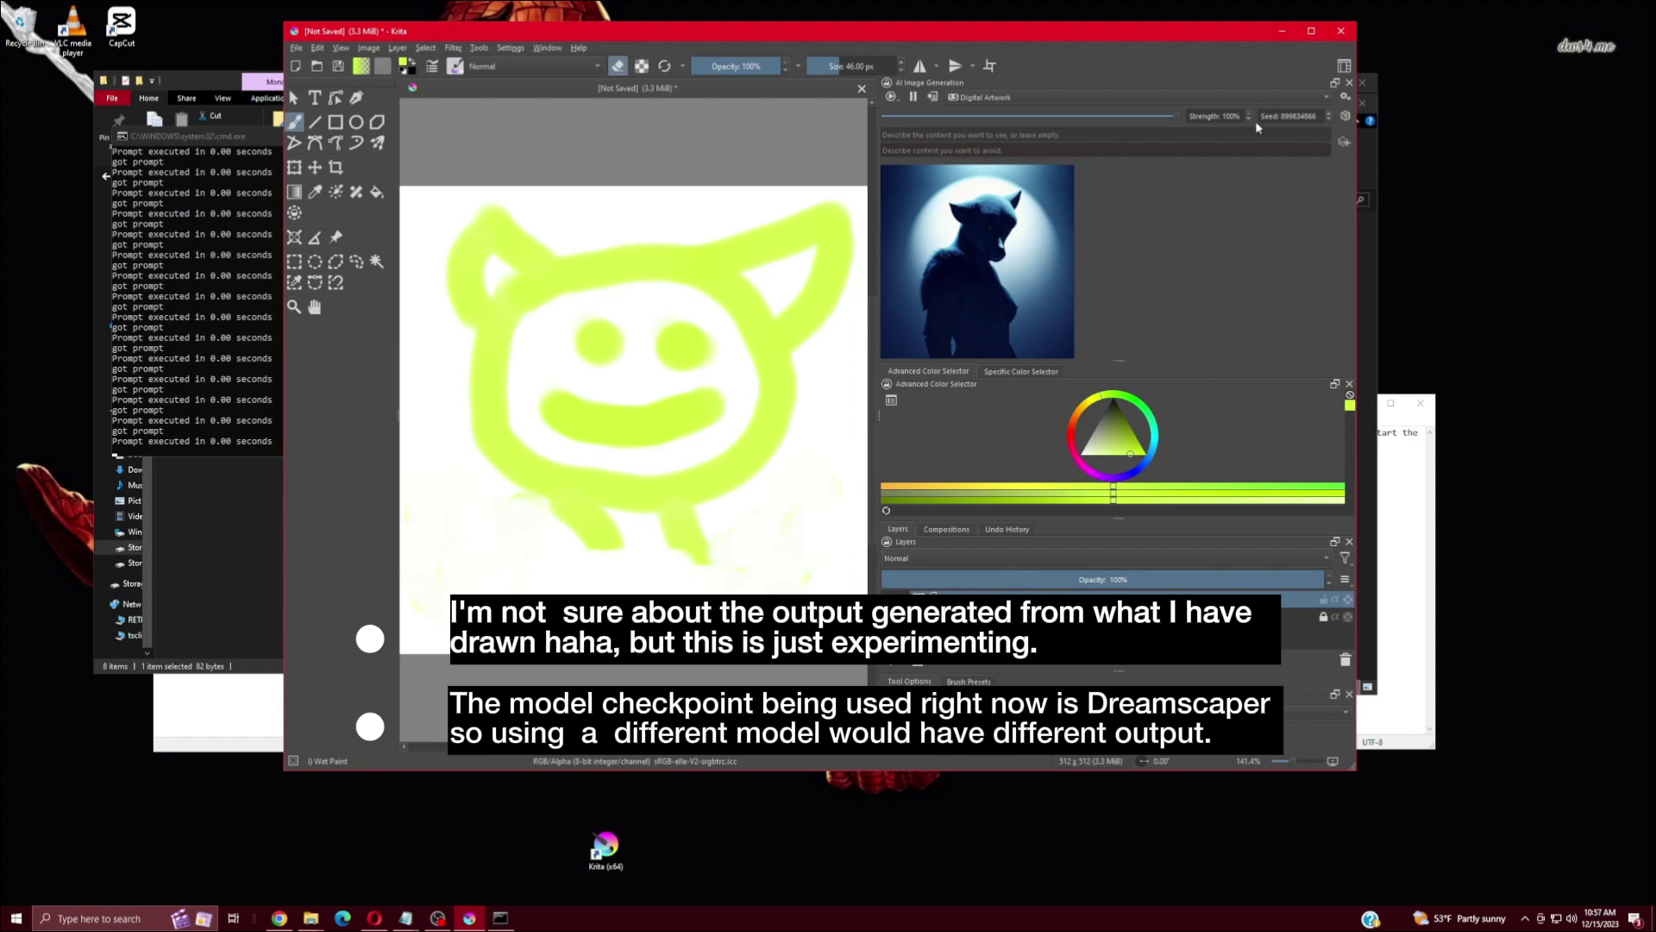
scroll(1245, 117, "down", 5)
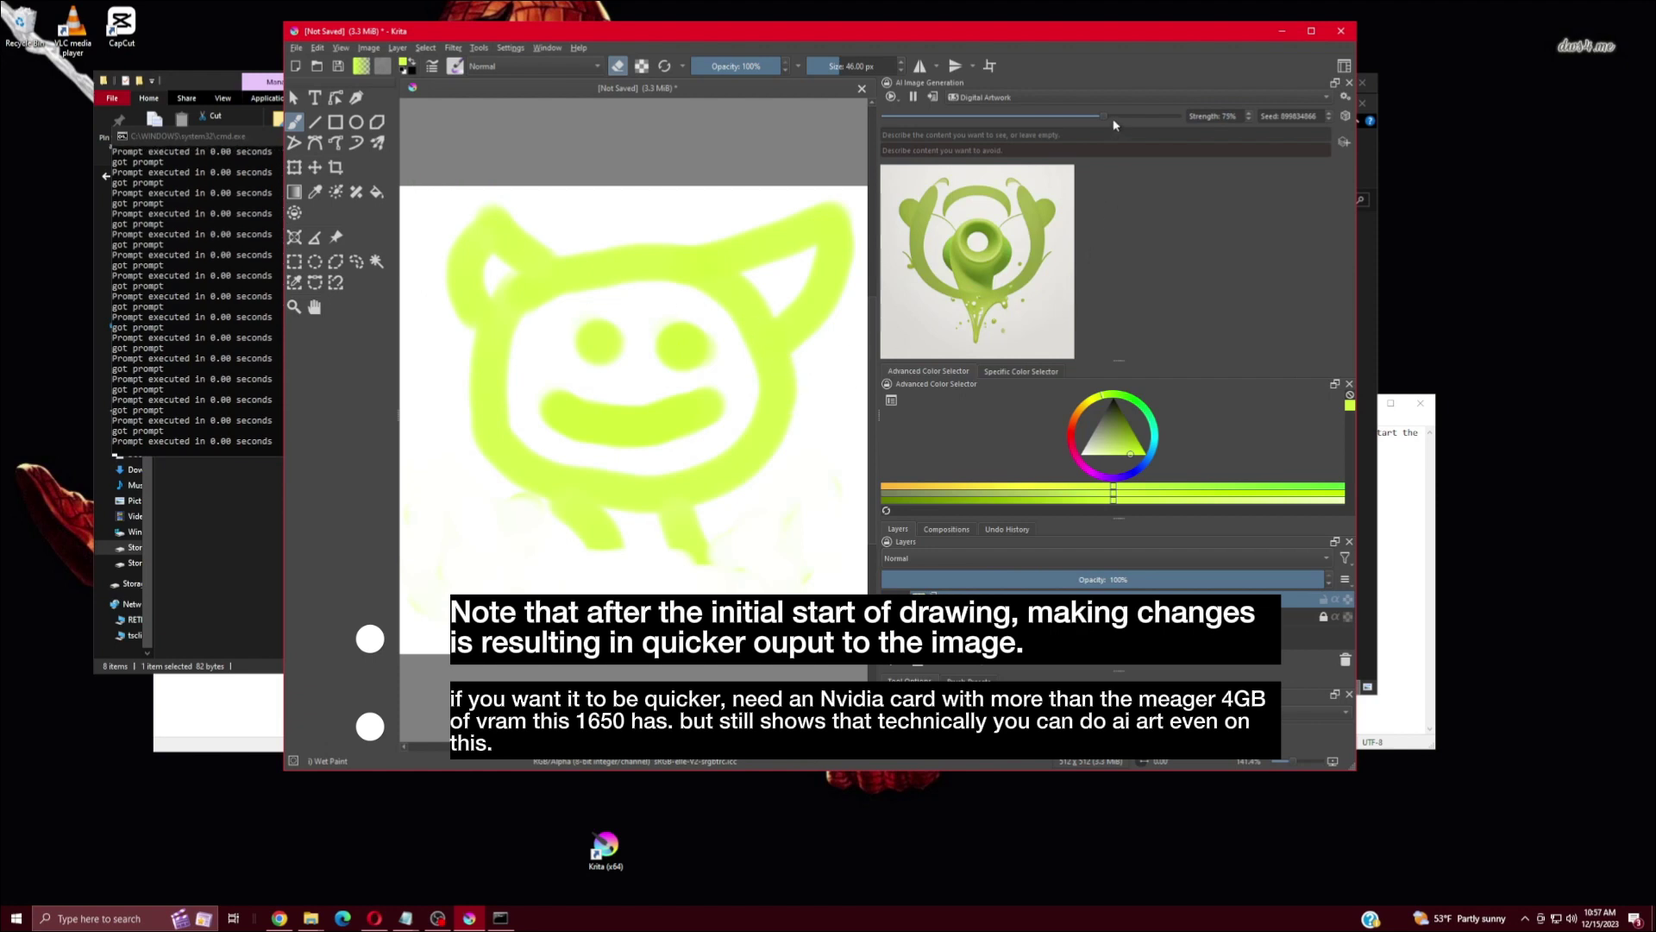
left_click_drag(1113, 121, 1147, 120)
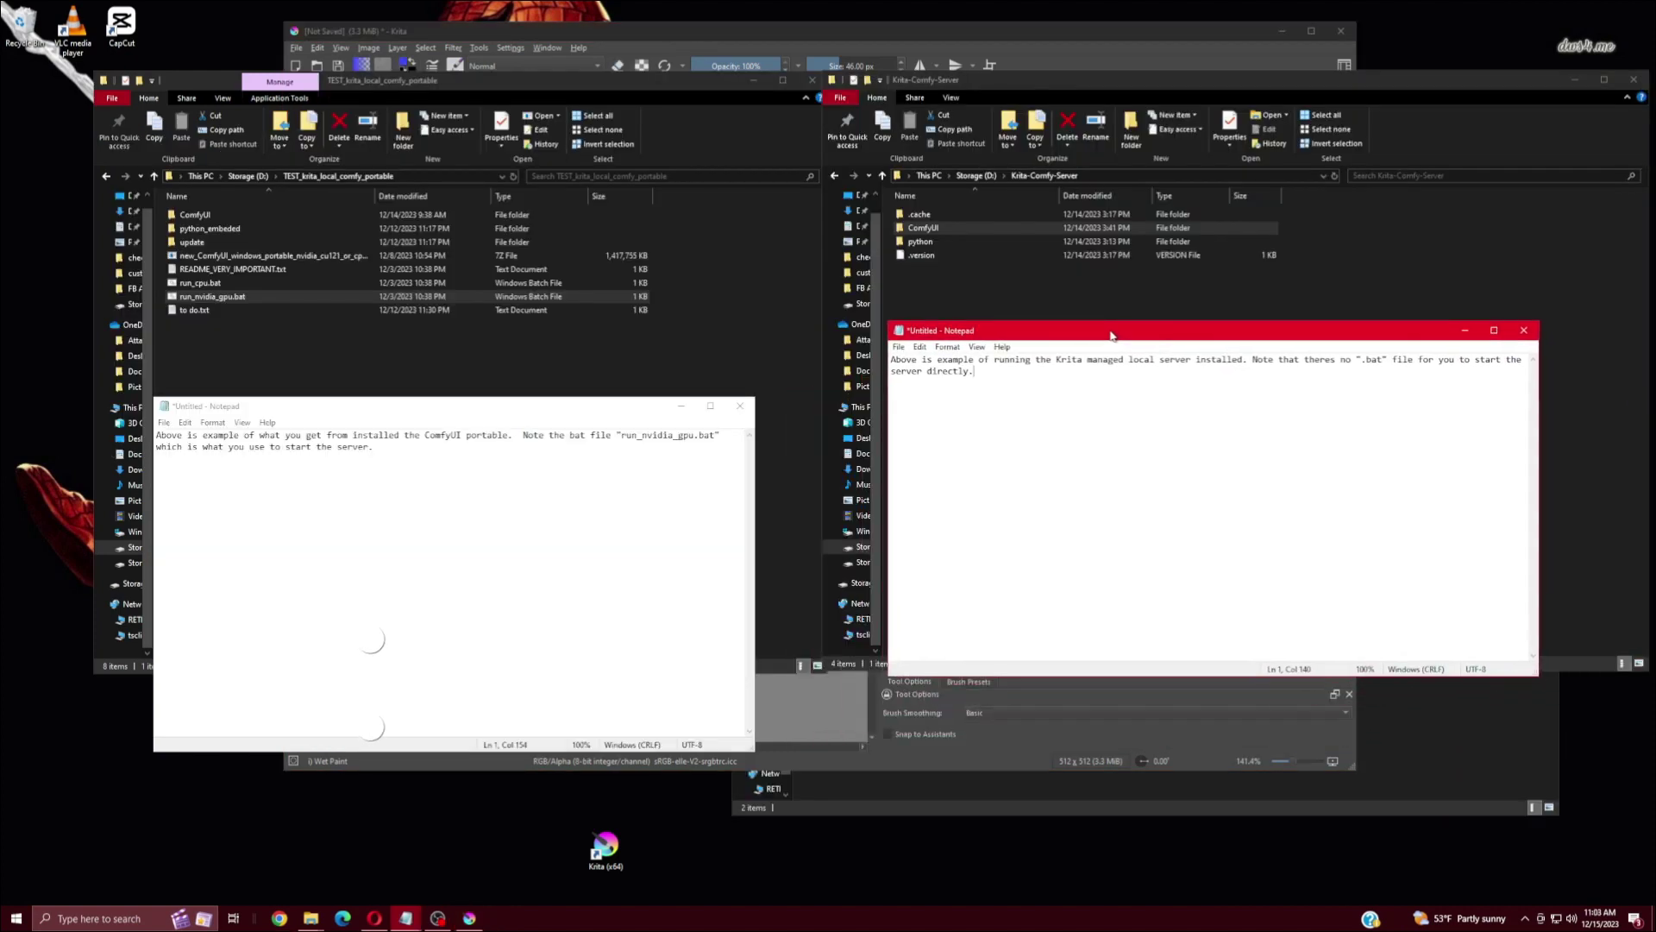
- Open the ComfyUI folder of both the Krita-Comfy-Server and portable installs, arranged side by side
left_click_drag(1108, 366, 1051, 317)
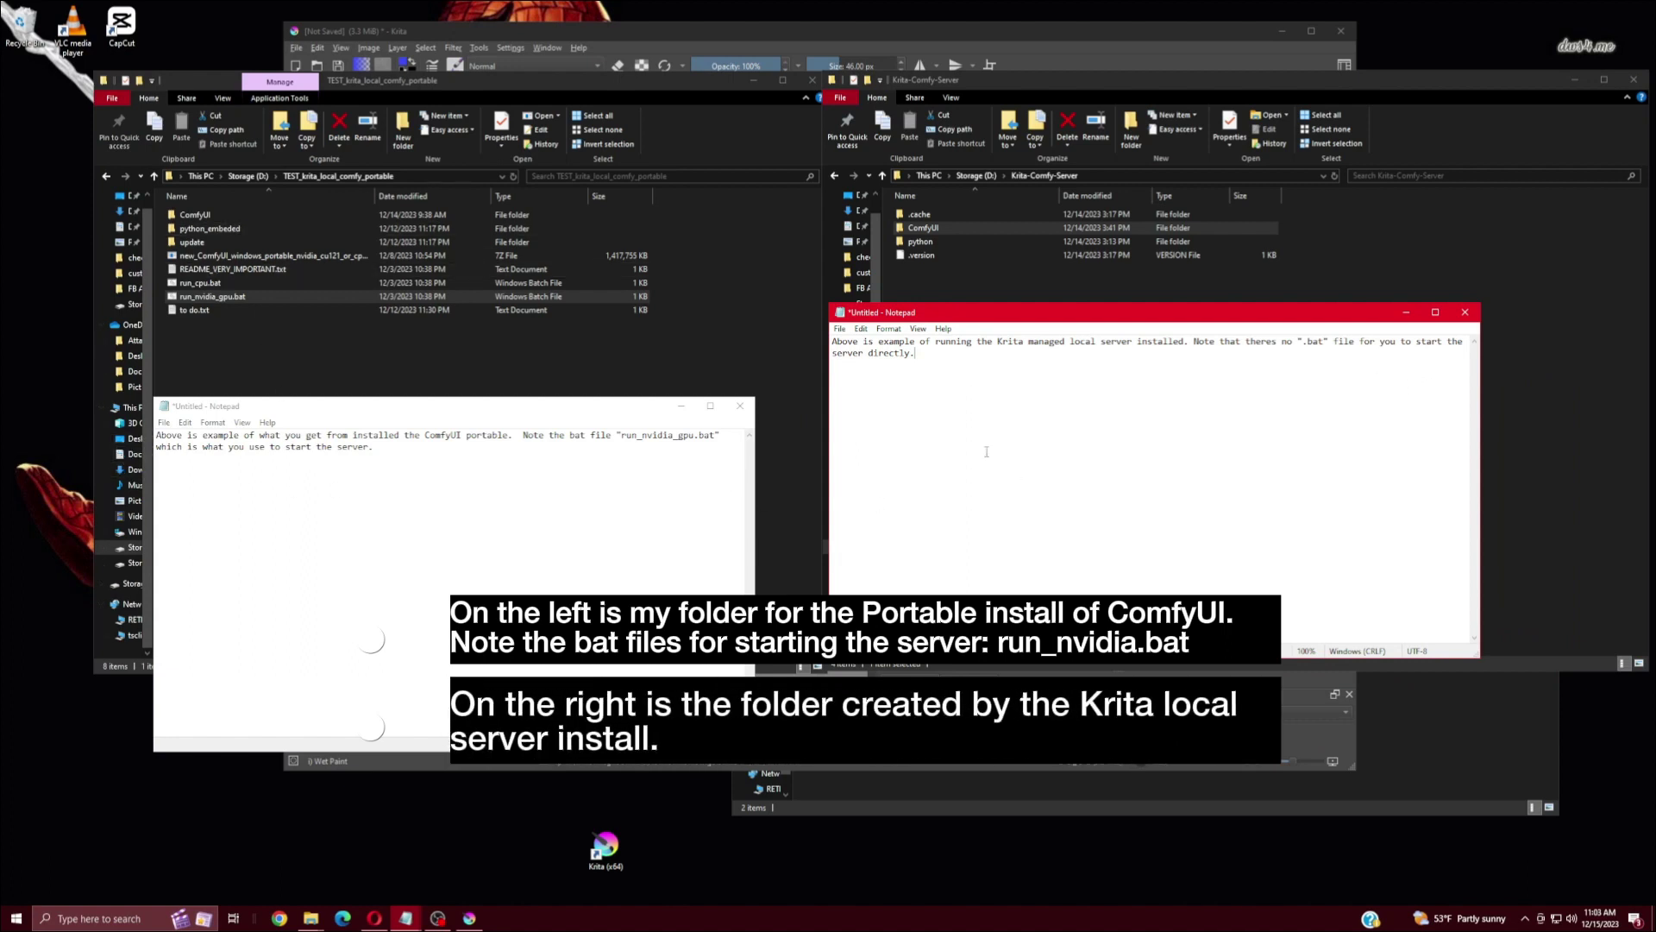
left_click(994, 291)
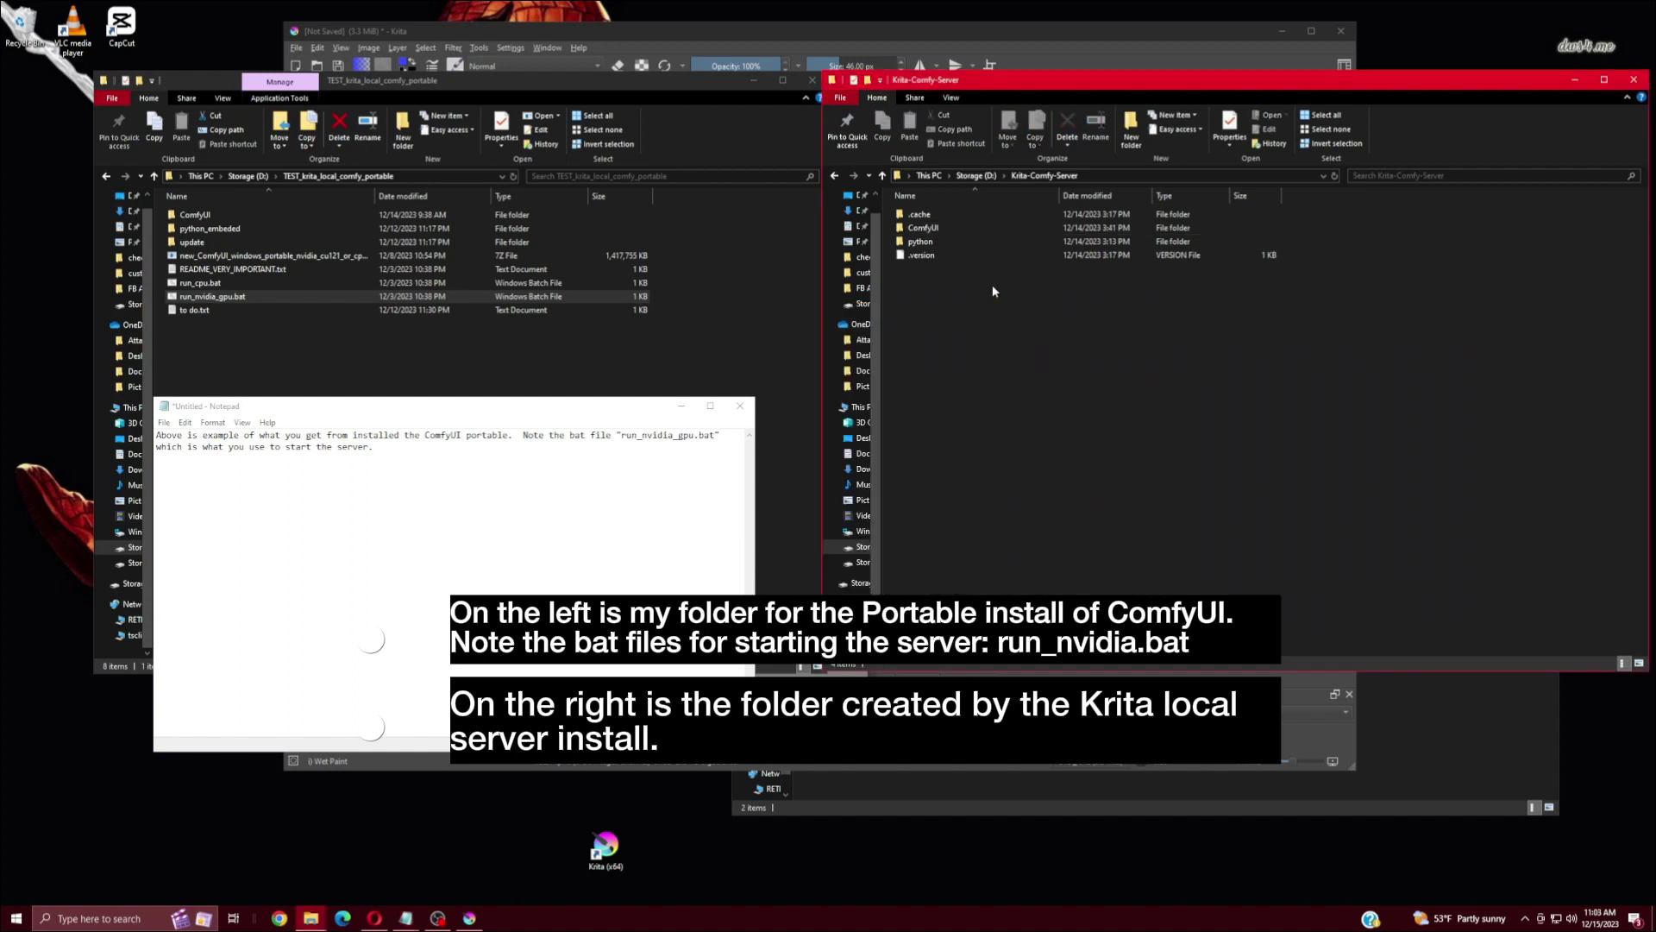
double_click(923, 228)
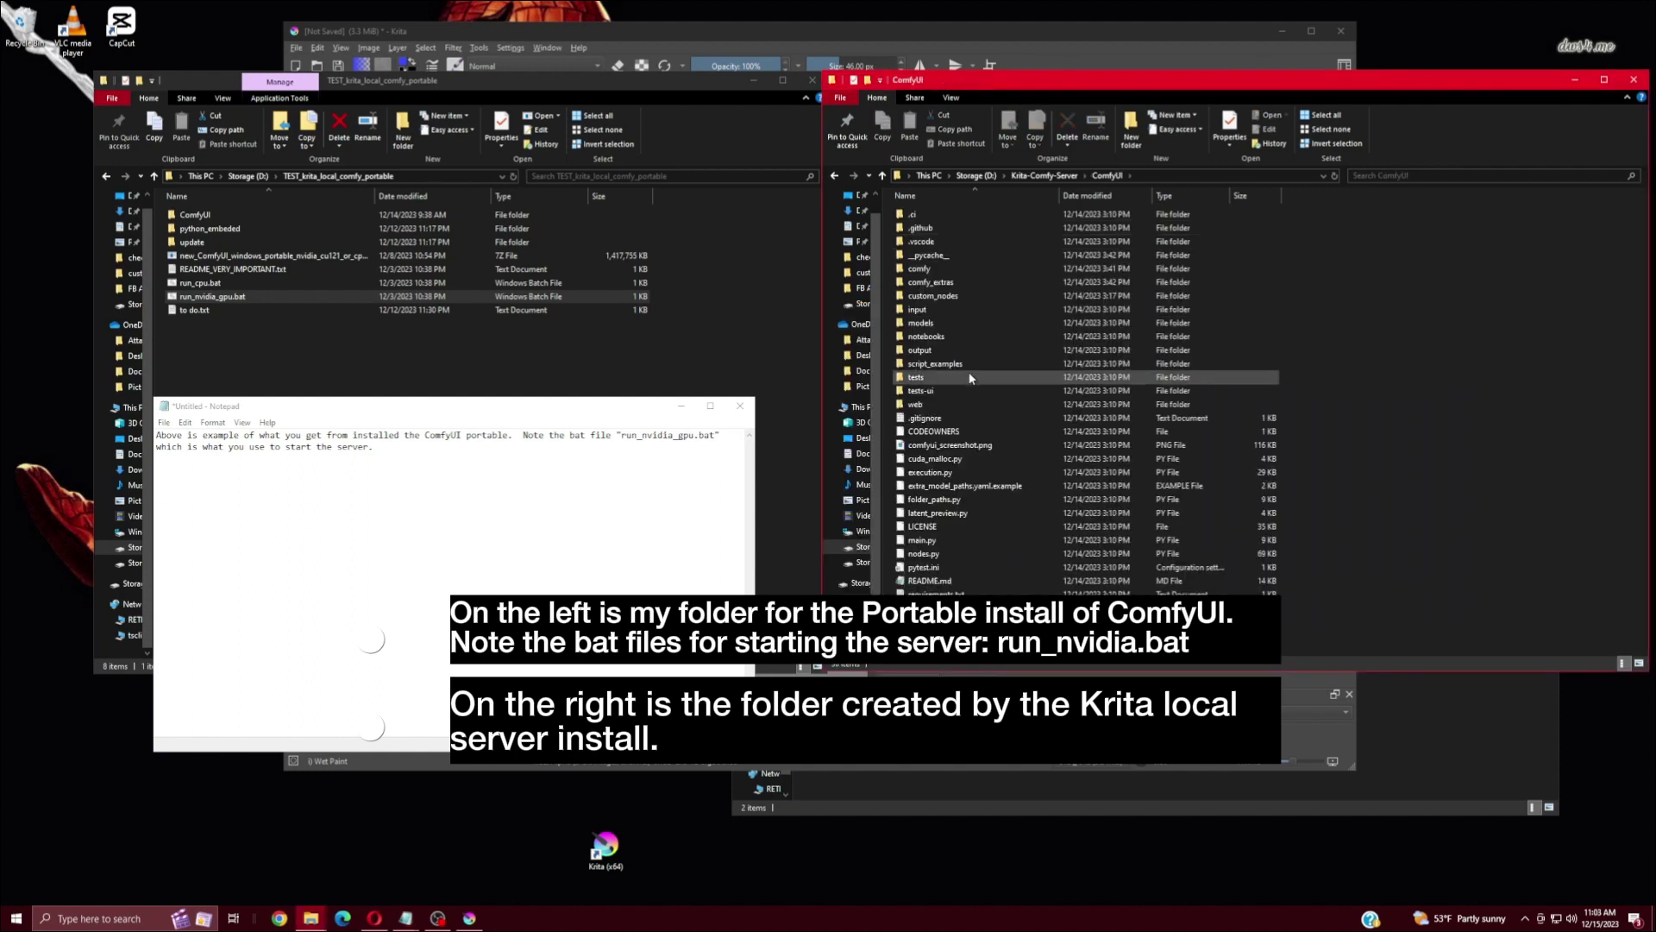
double_click(194, 214)
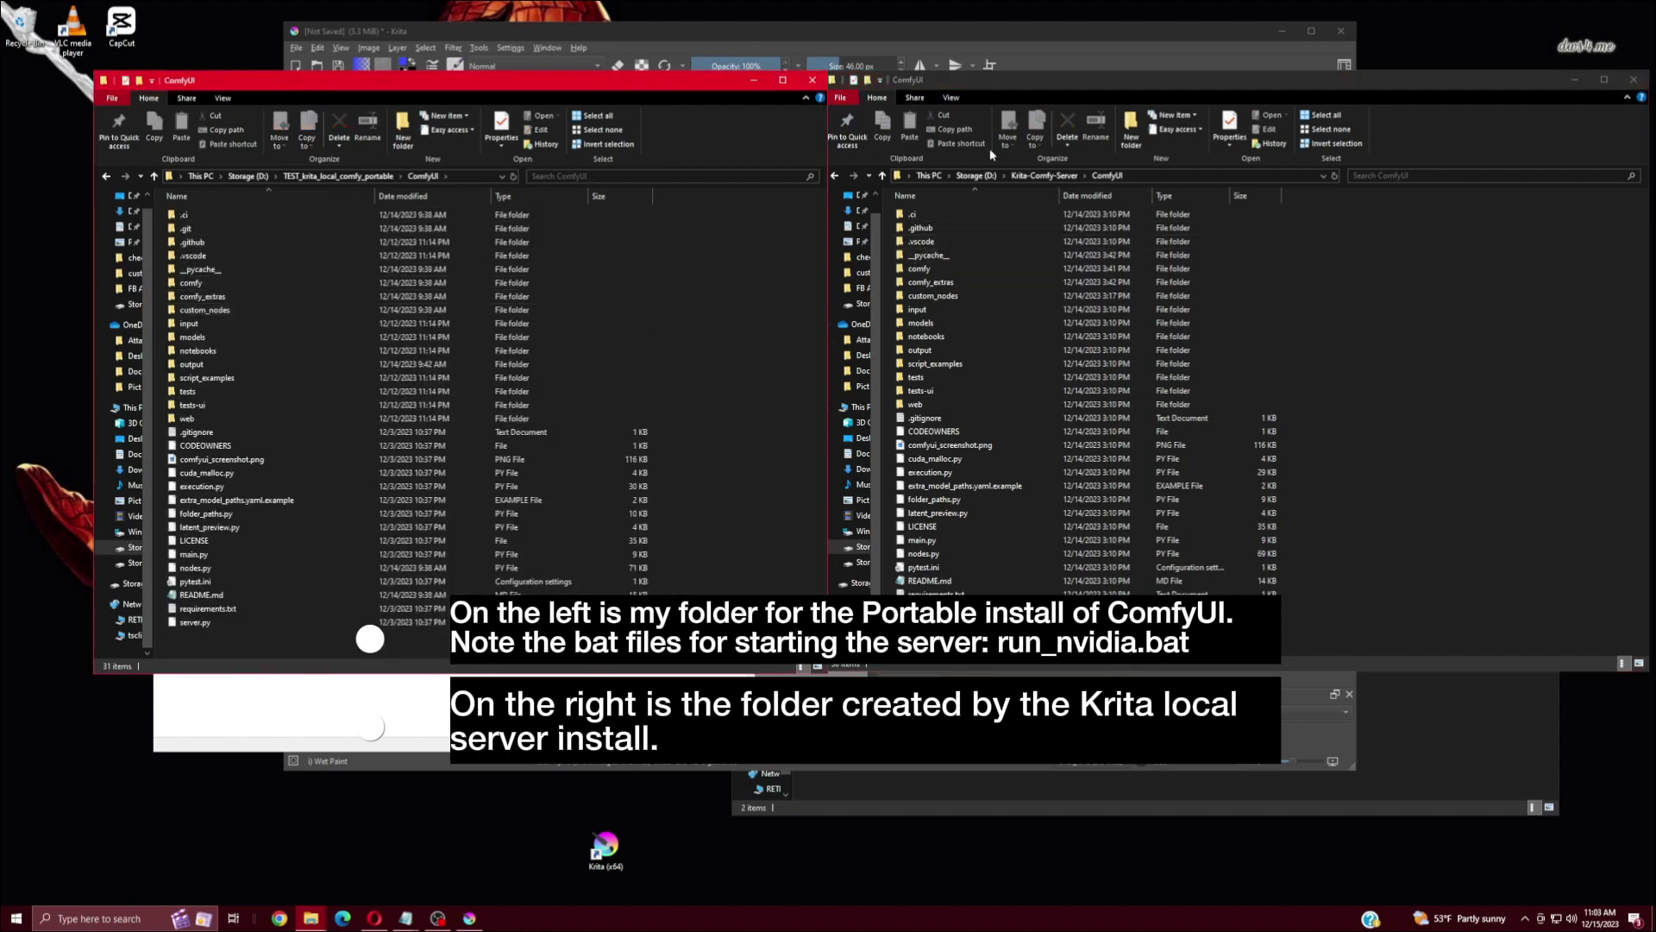
left_click_drag(1021, 85, 683, 90)
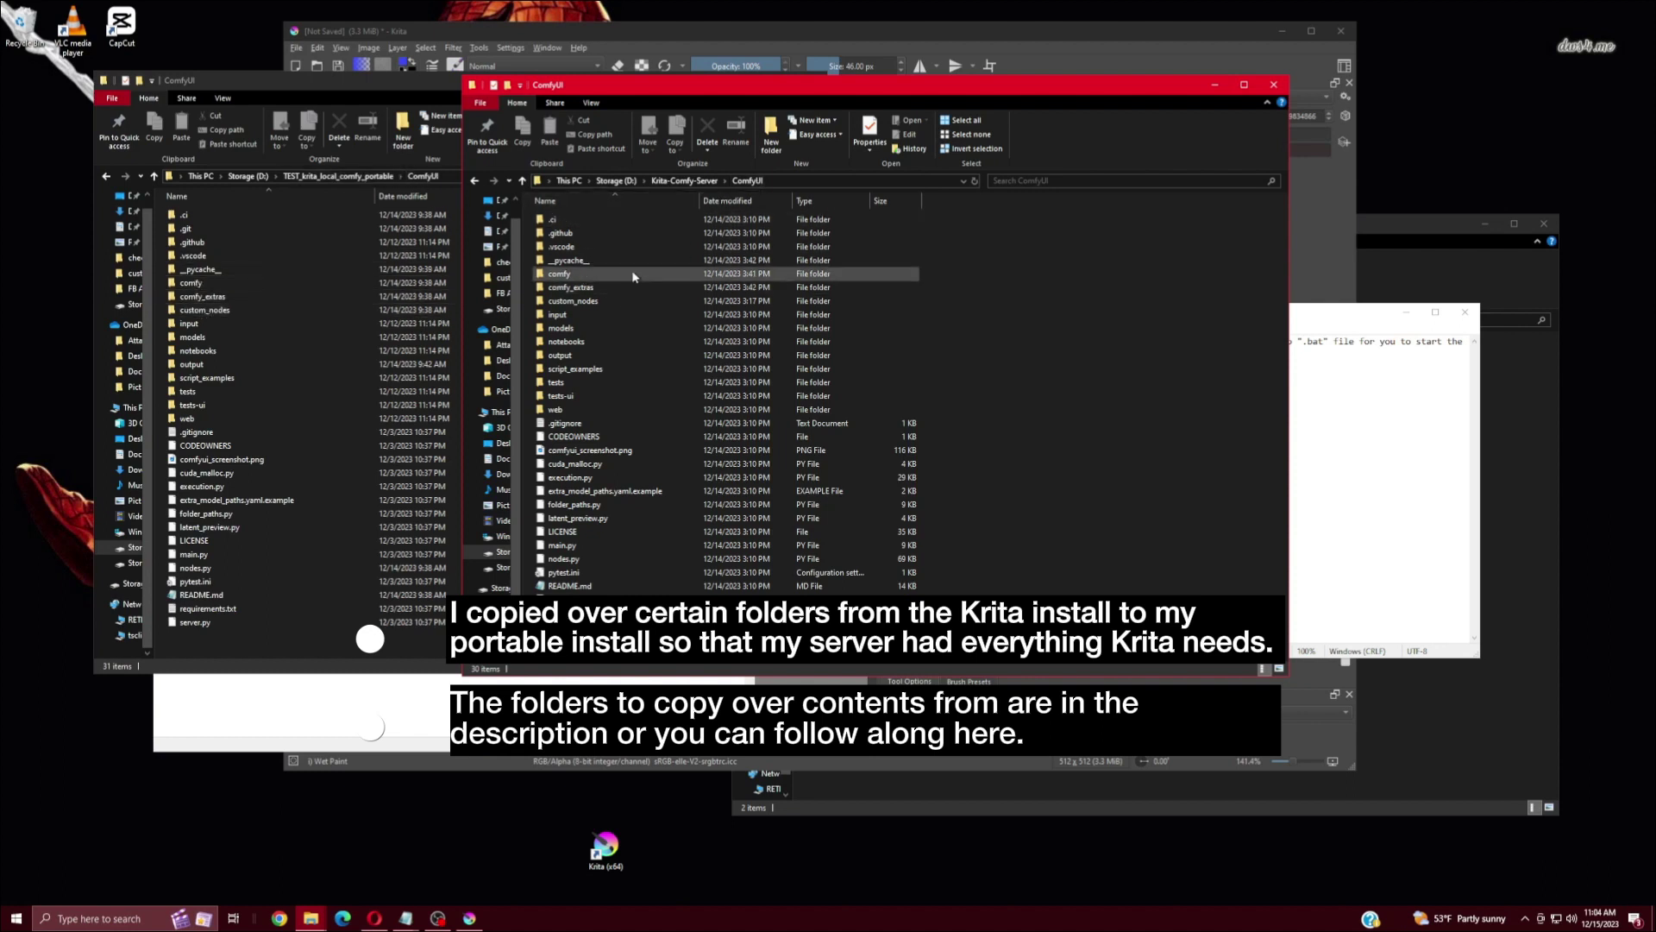
- Open custom_nodes in both installs, compare the server's five node folders, then return to its ComfyUI folder
double_click(571, 301)
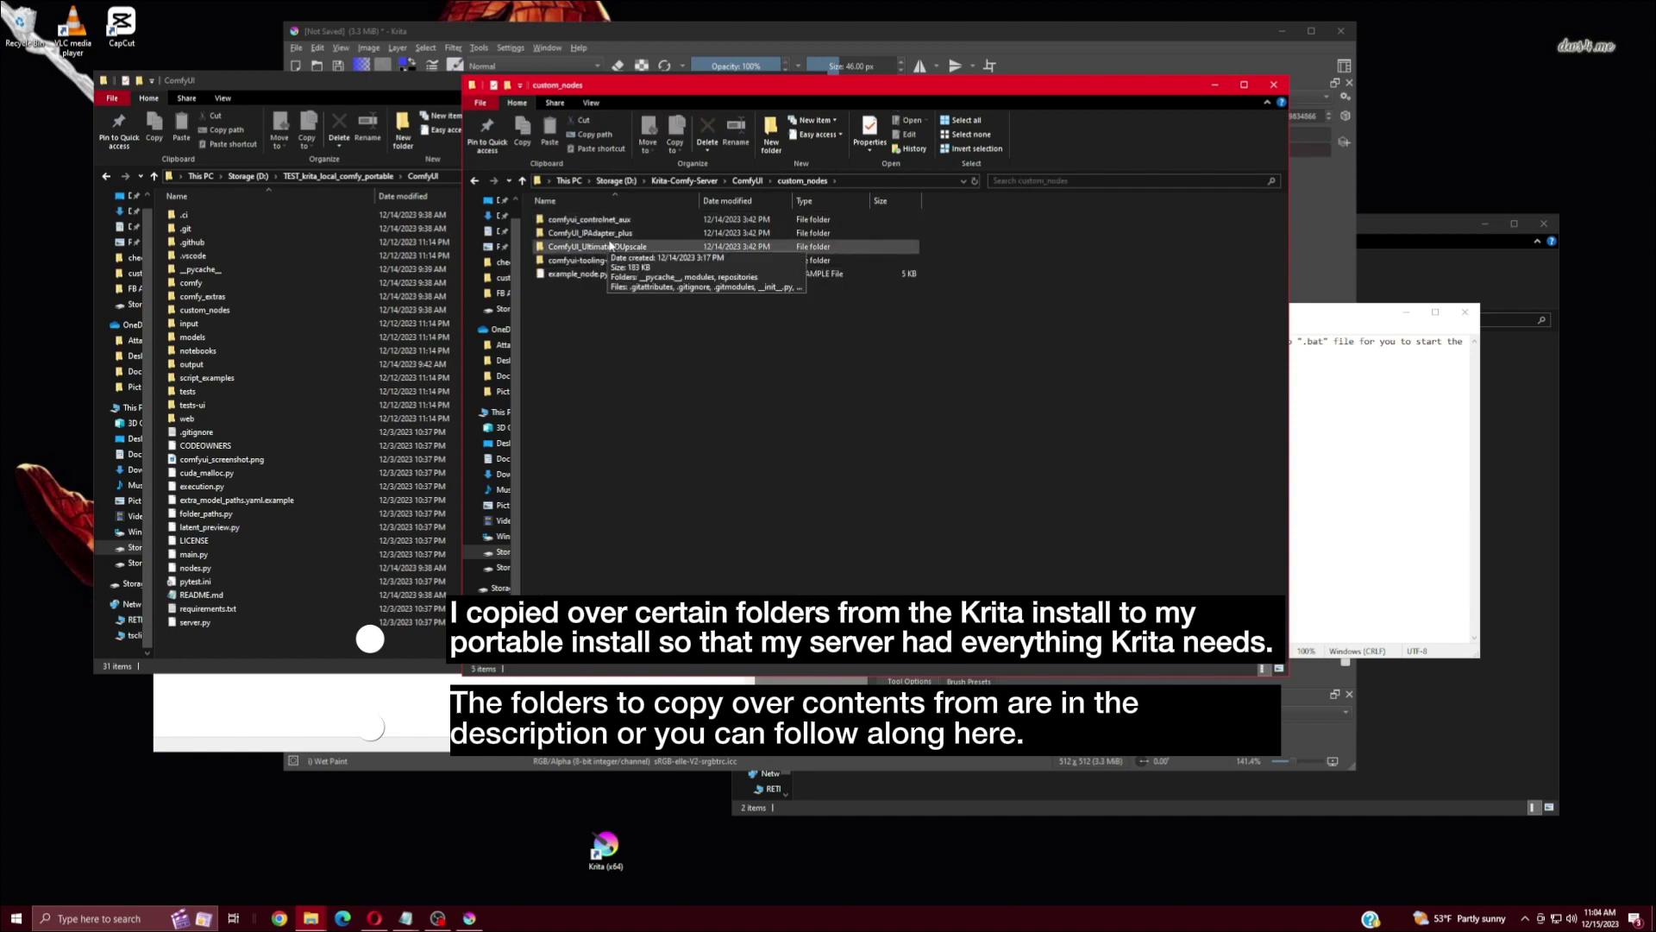
left_click_drag(874, 395, 554, 212)
left_click(604, 431)
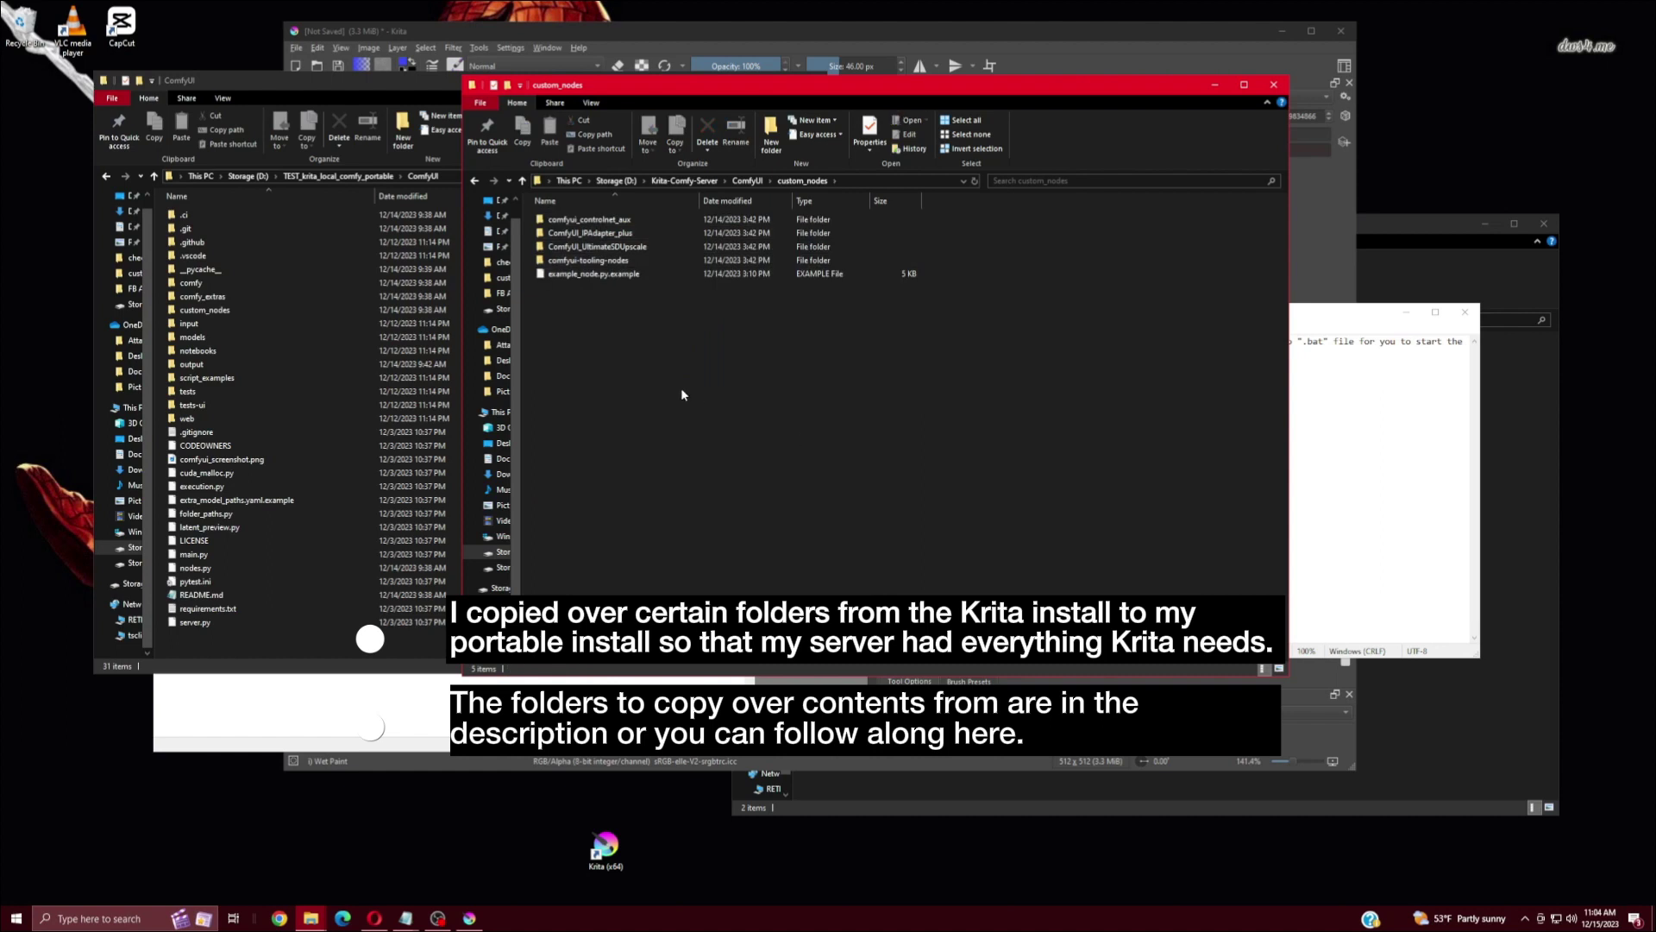
double_click(204, 311)
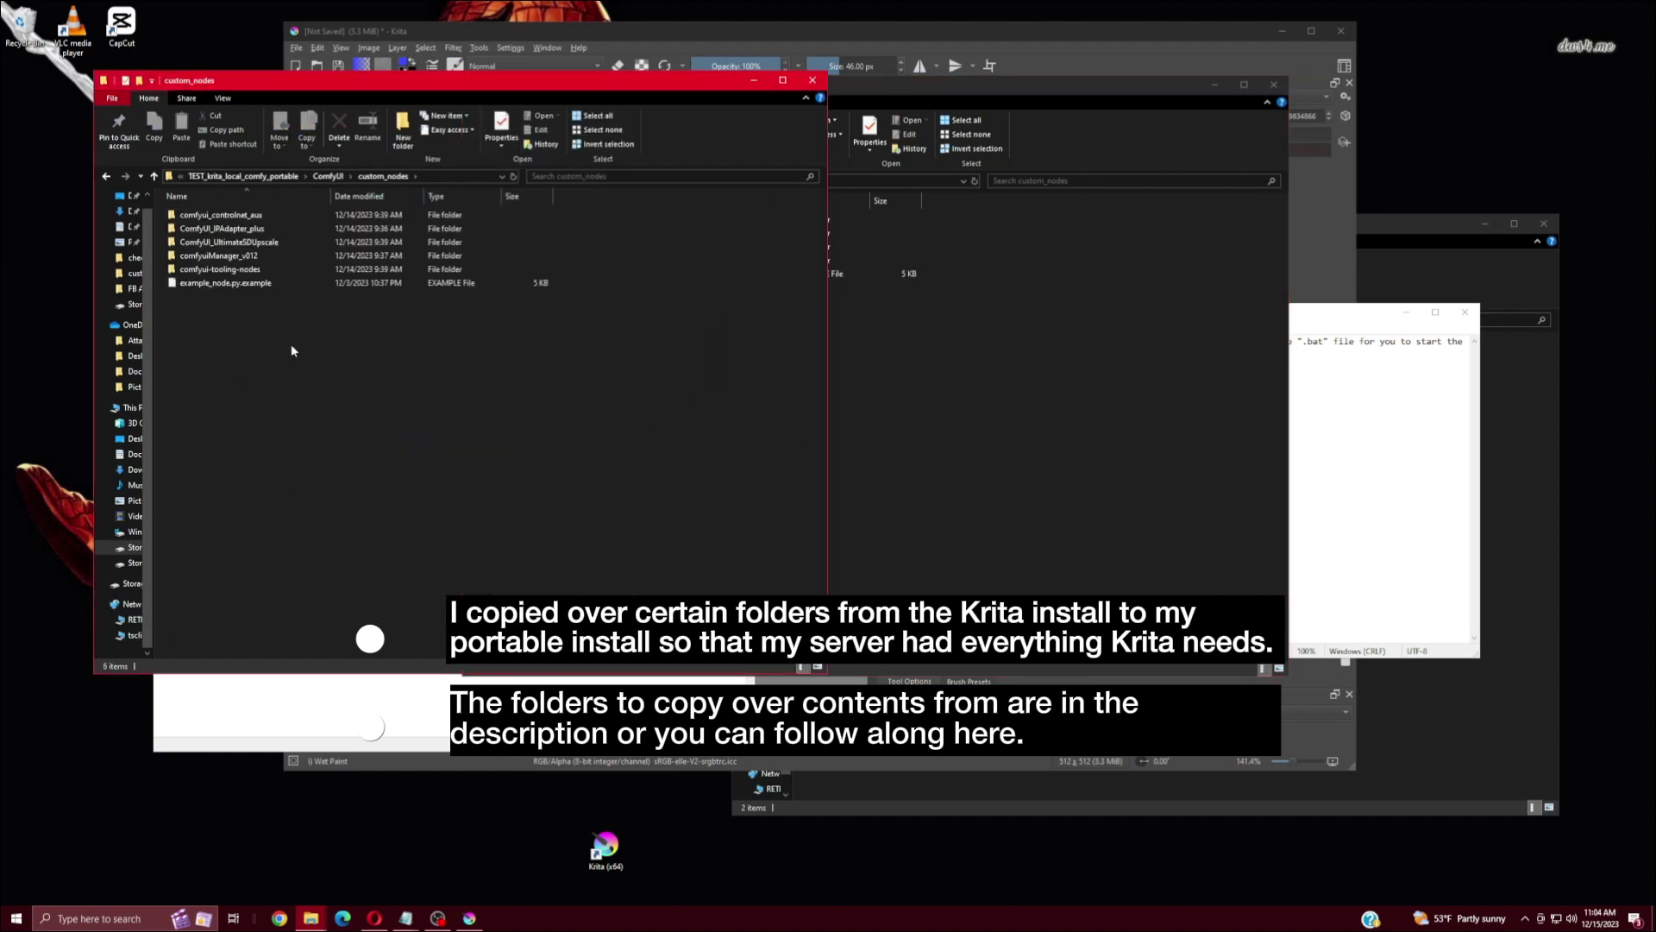
left_click(617, 391)
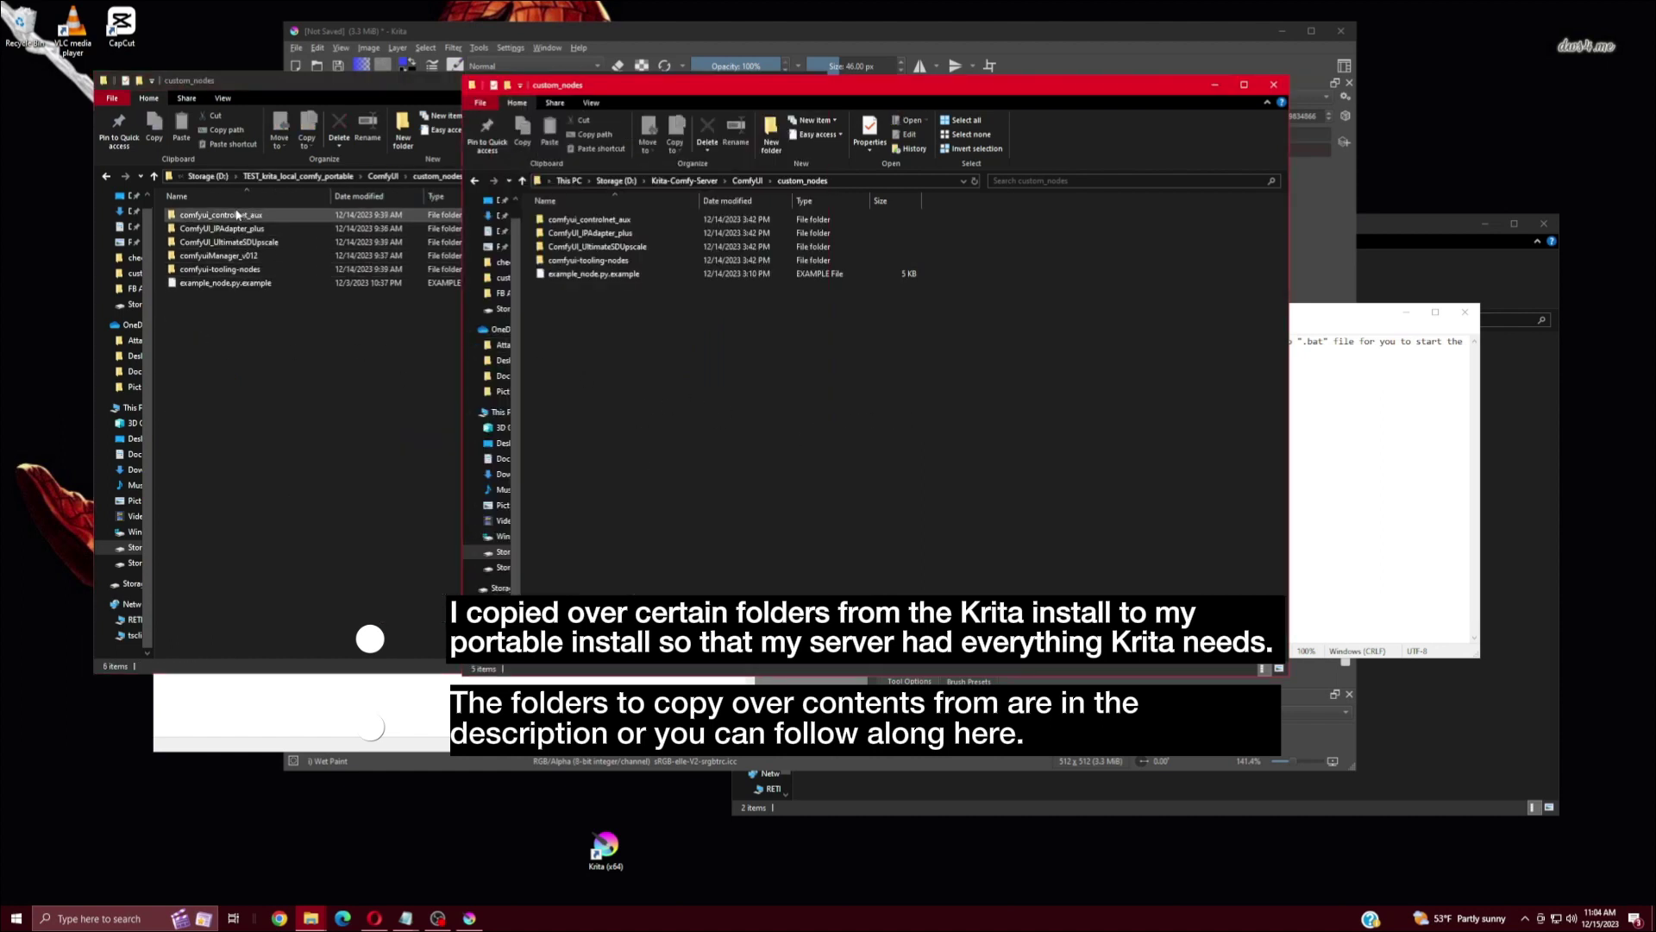
left_click_drag(622, 222, 622, 315)
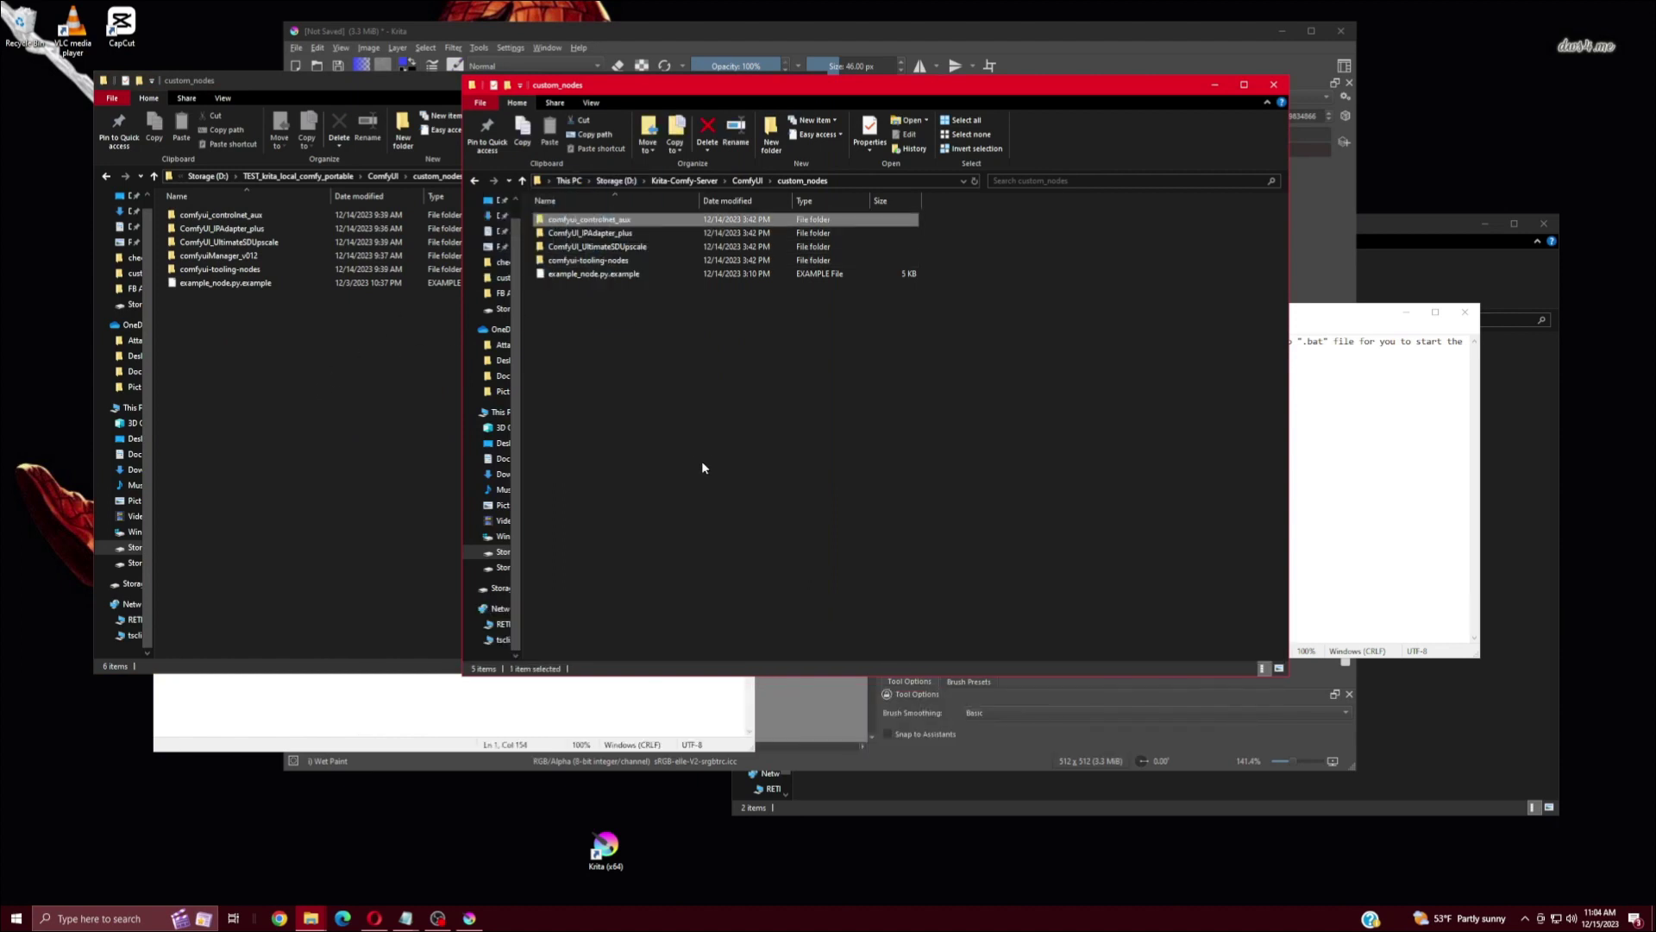
left_click(698, 377)
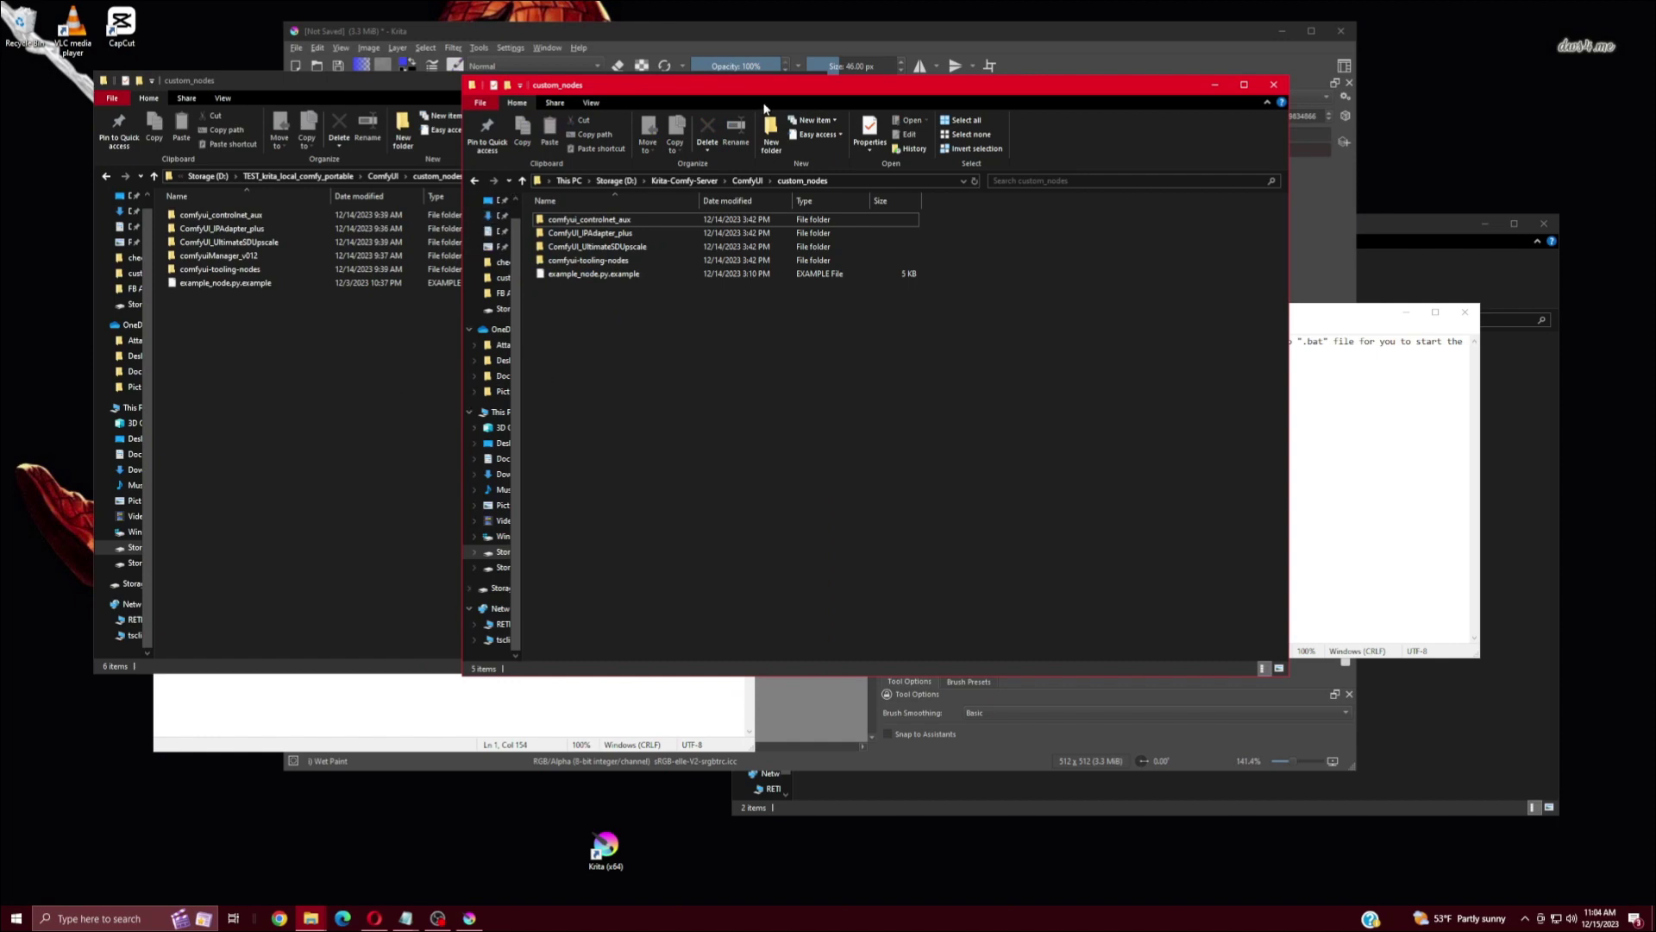
mouse_move(789, 86)
left_mouse_down()
mouse_move(876, 78)
mouse_move(821, 91)
left_mouse_up()
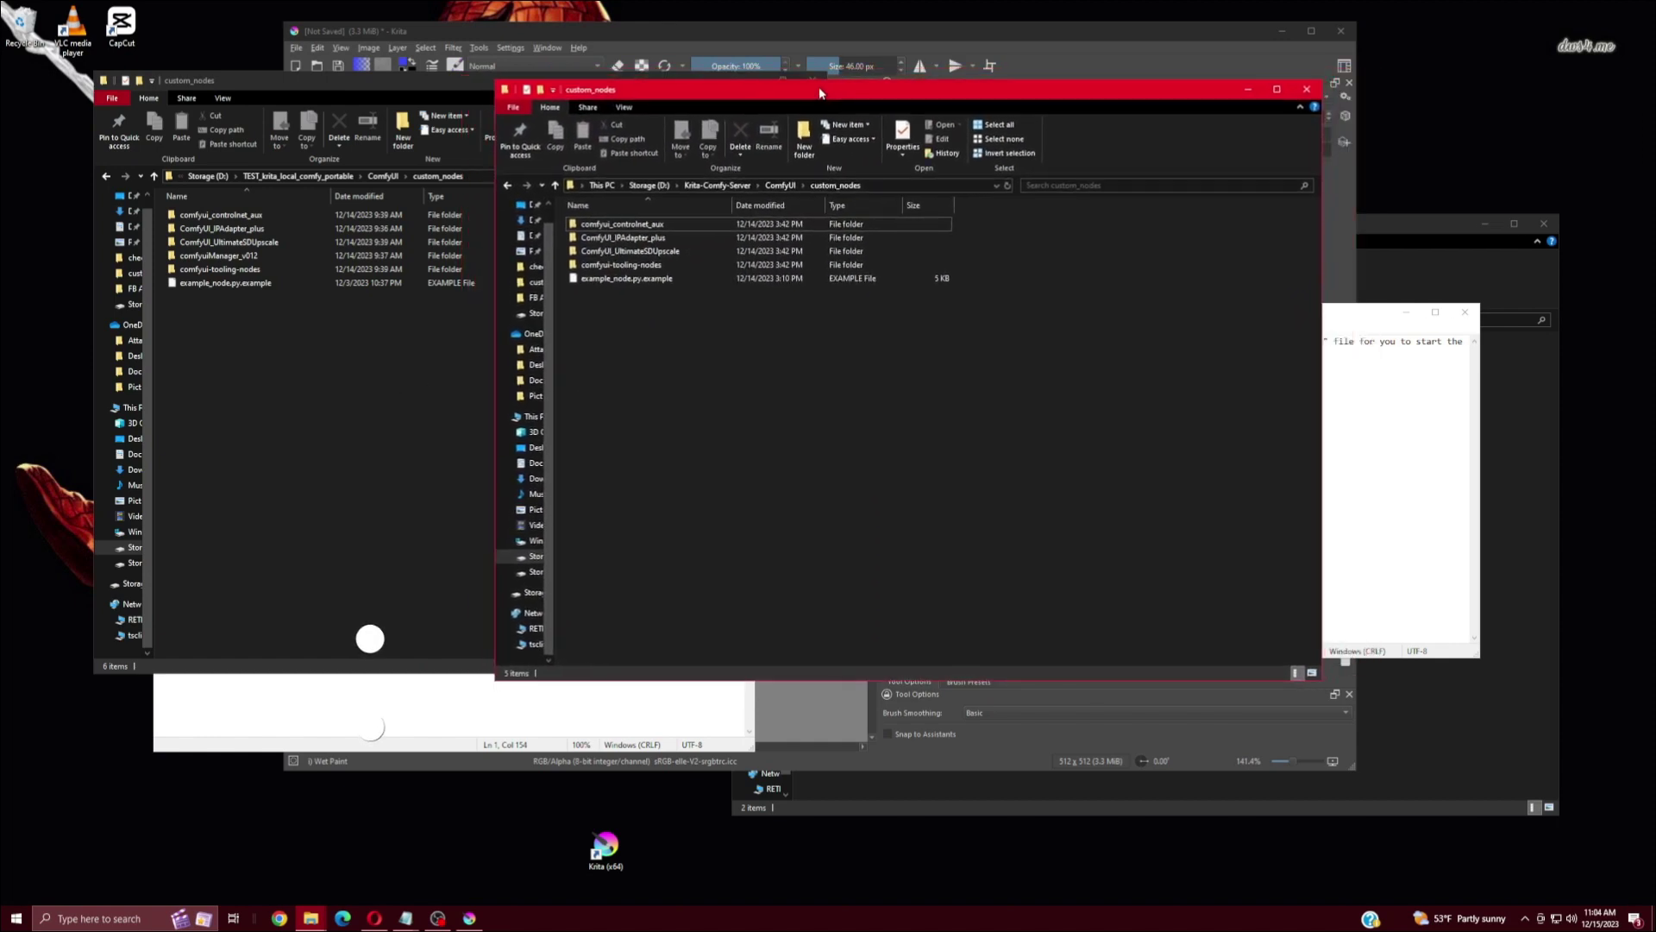
left_click(777, 186)
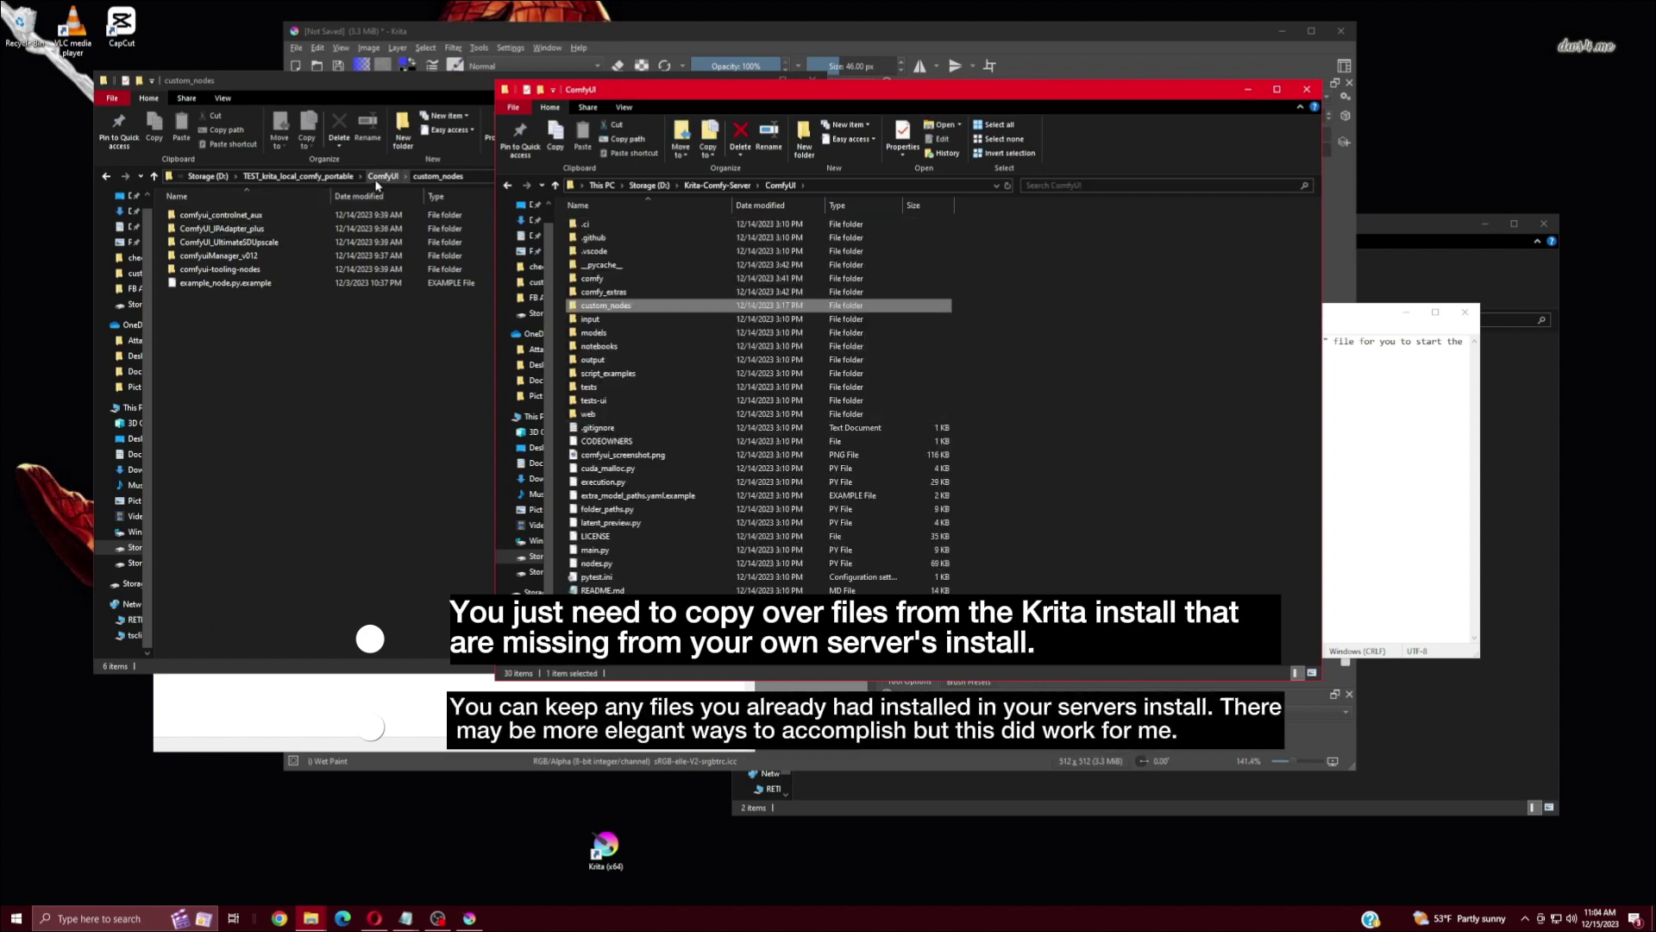
- Open the server install's models/checkpoints folder and select its four checkpoint files
left_click(376, 176)
left_click(1035, 362)
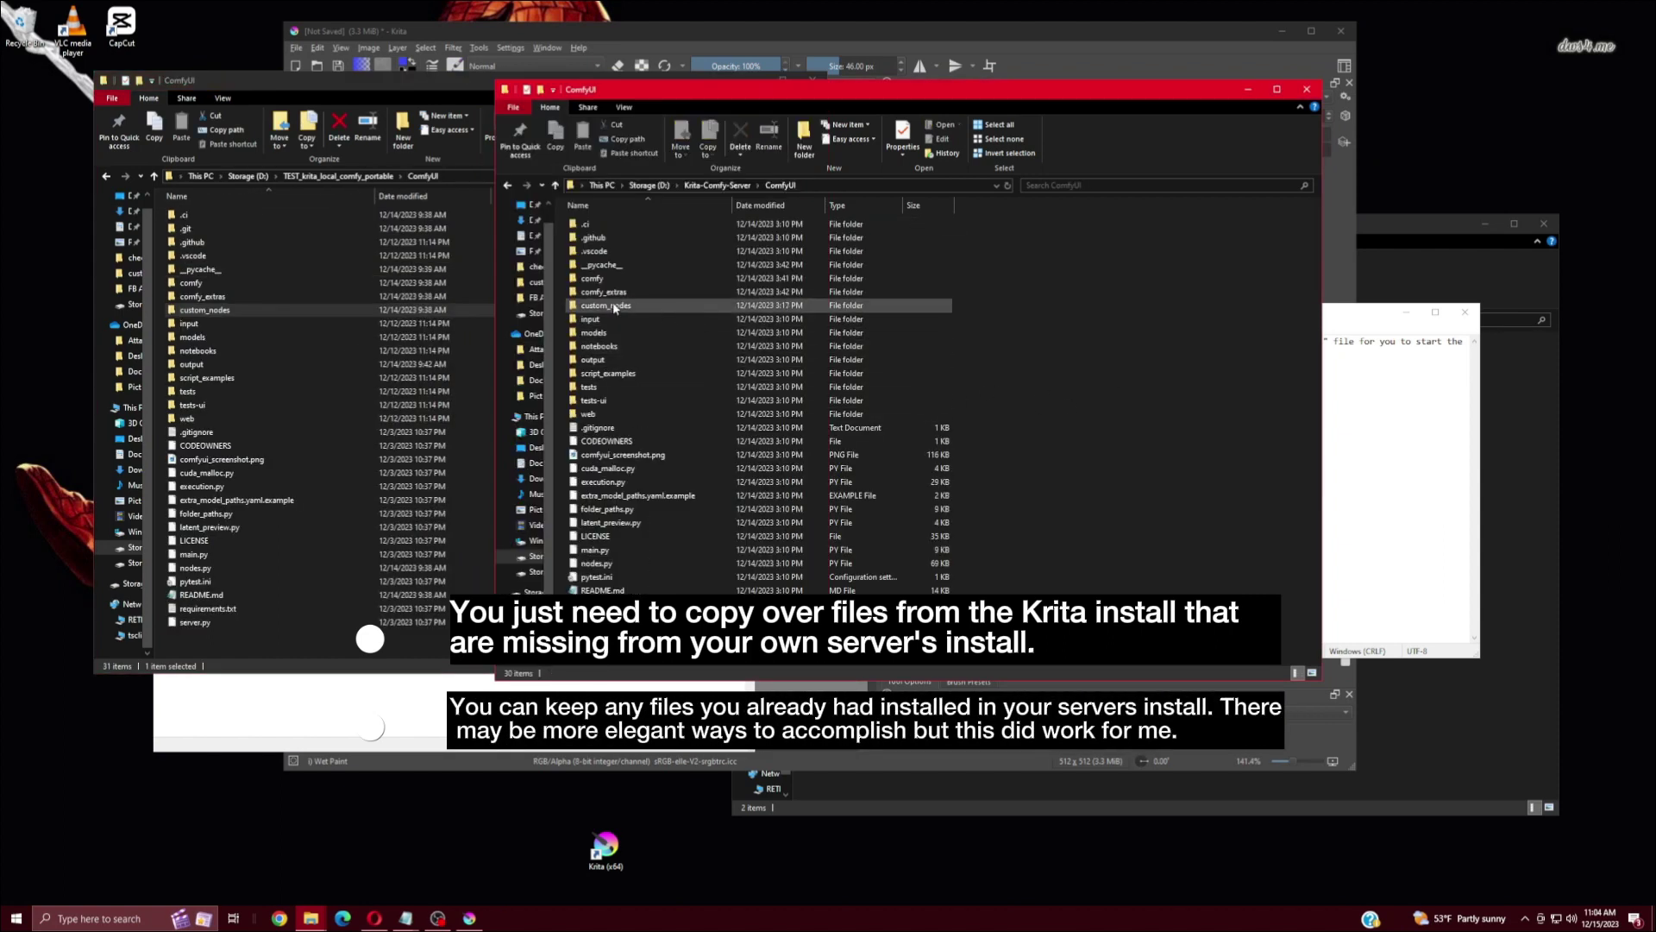
double_click(596, 333)
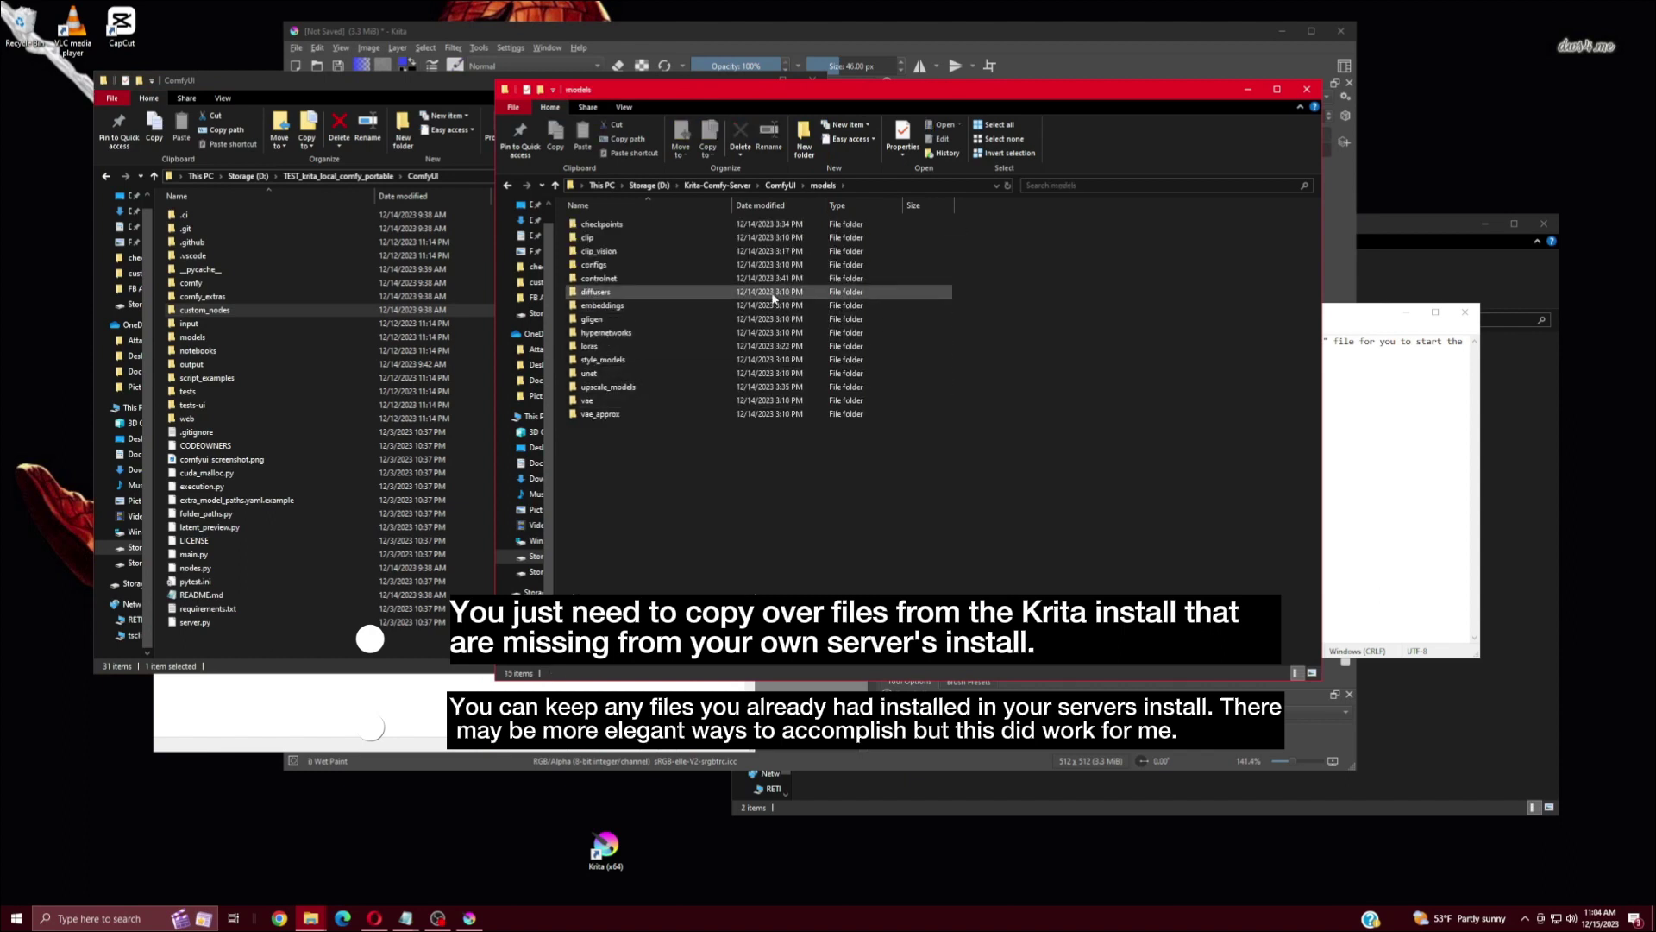
left_click(629, 228)
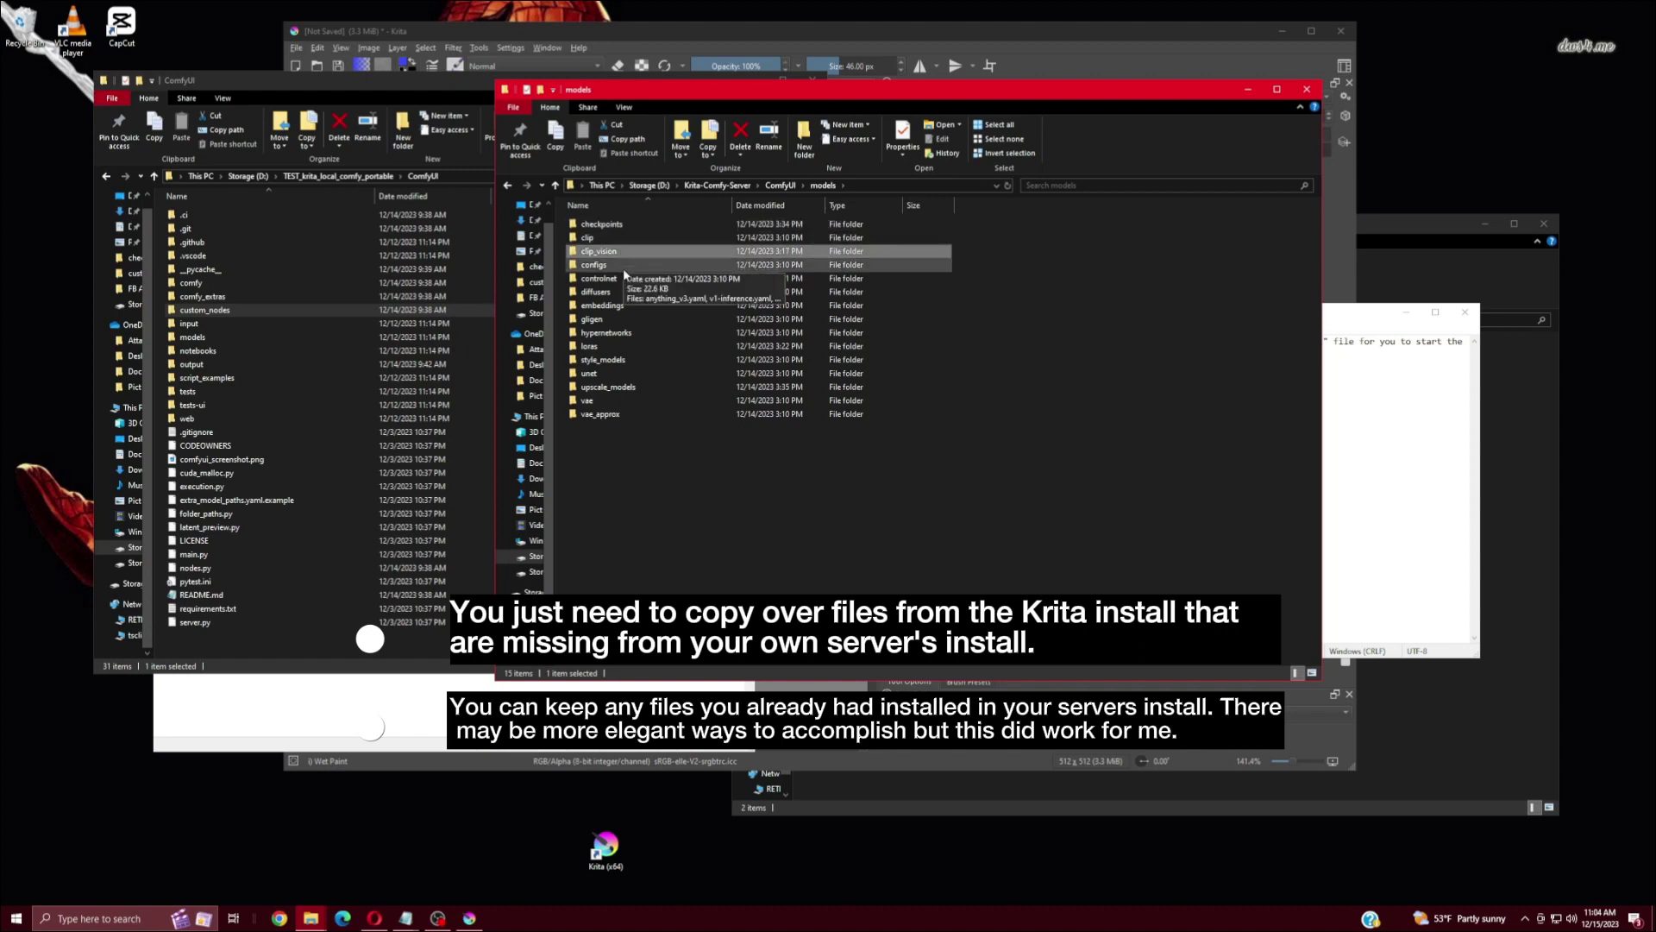
double_click(619, 227)
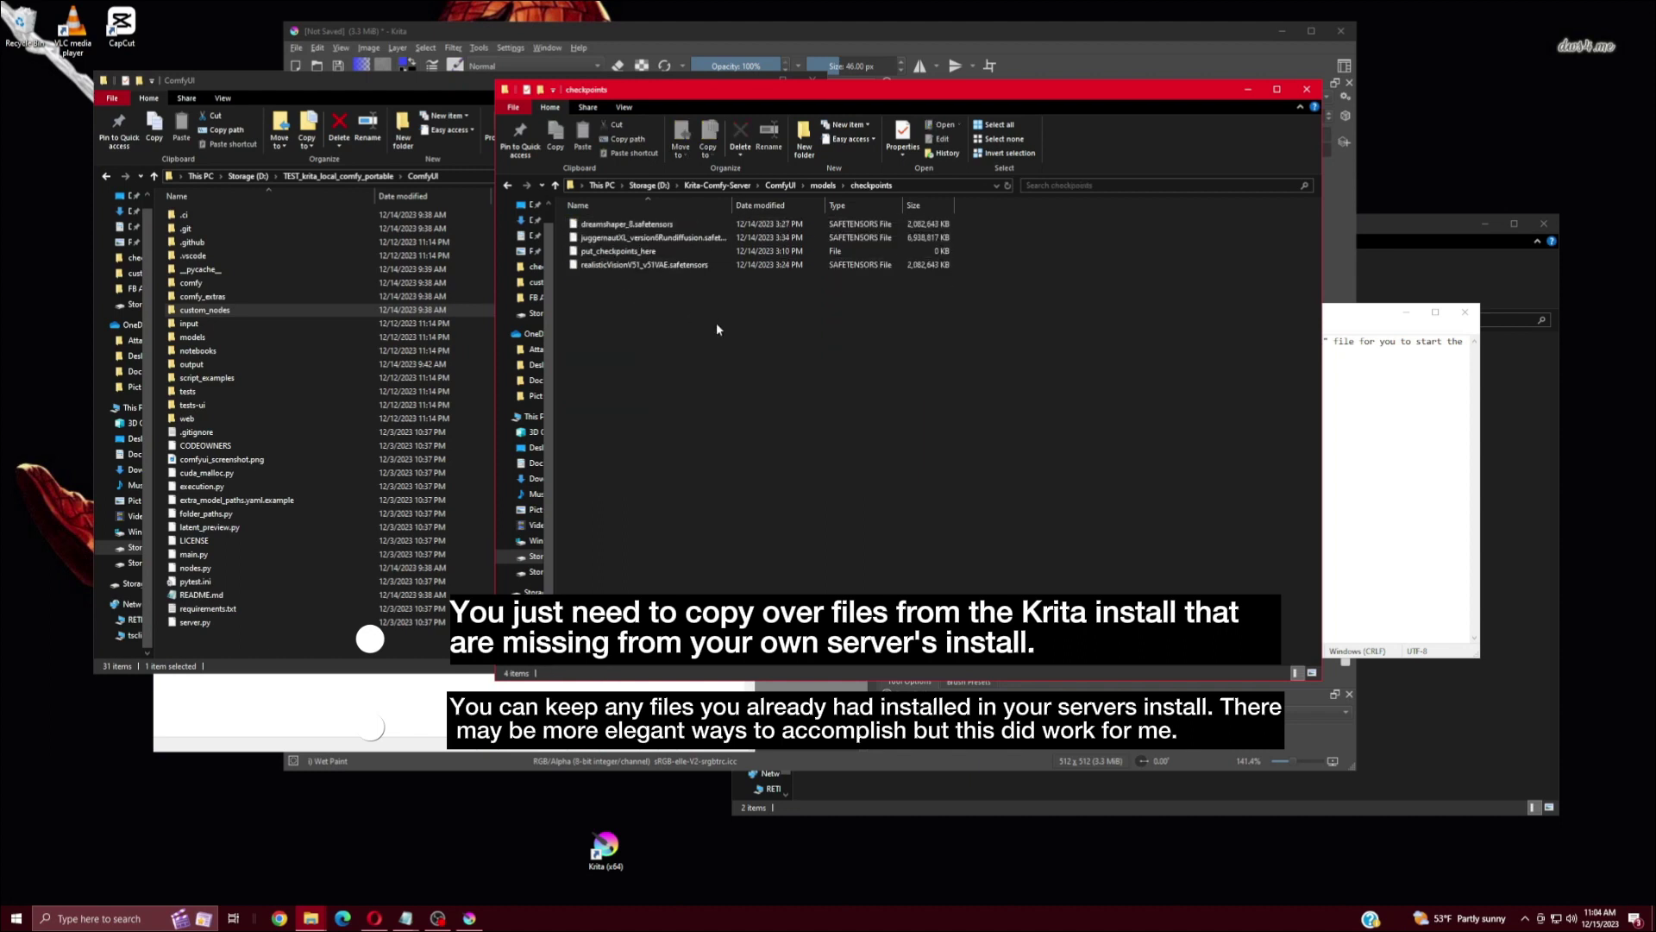
key("ctrl+a")
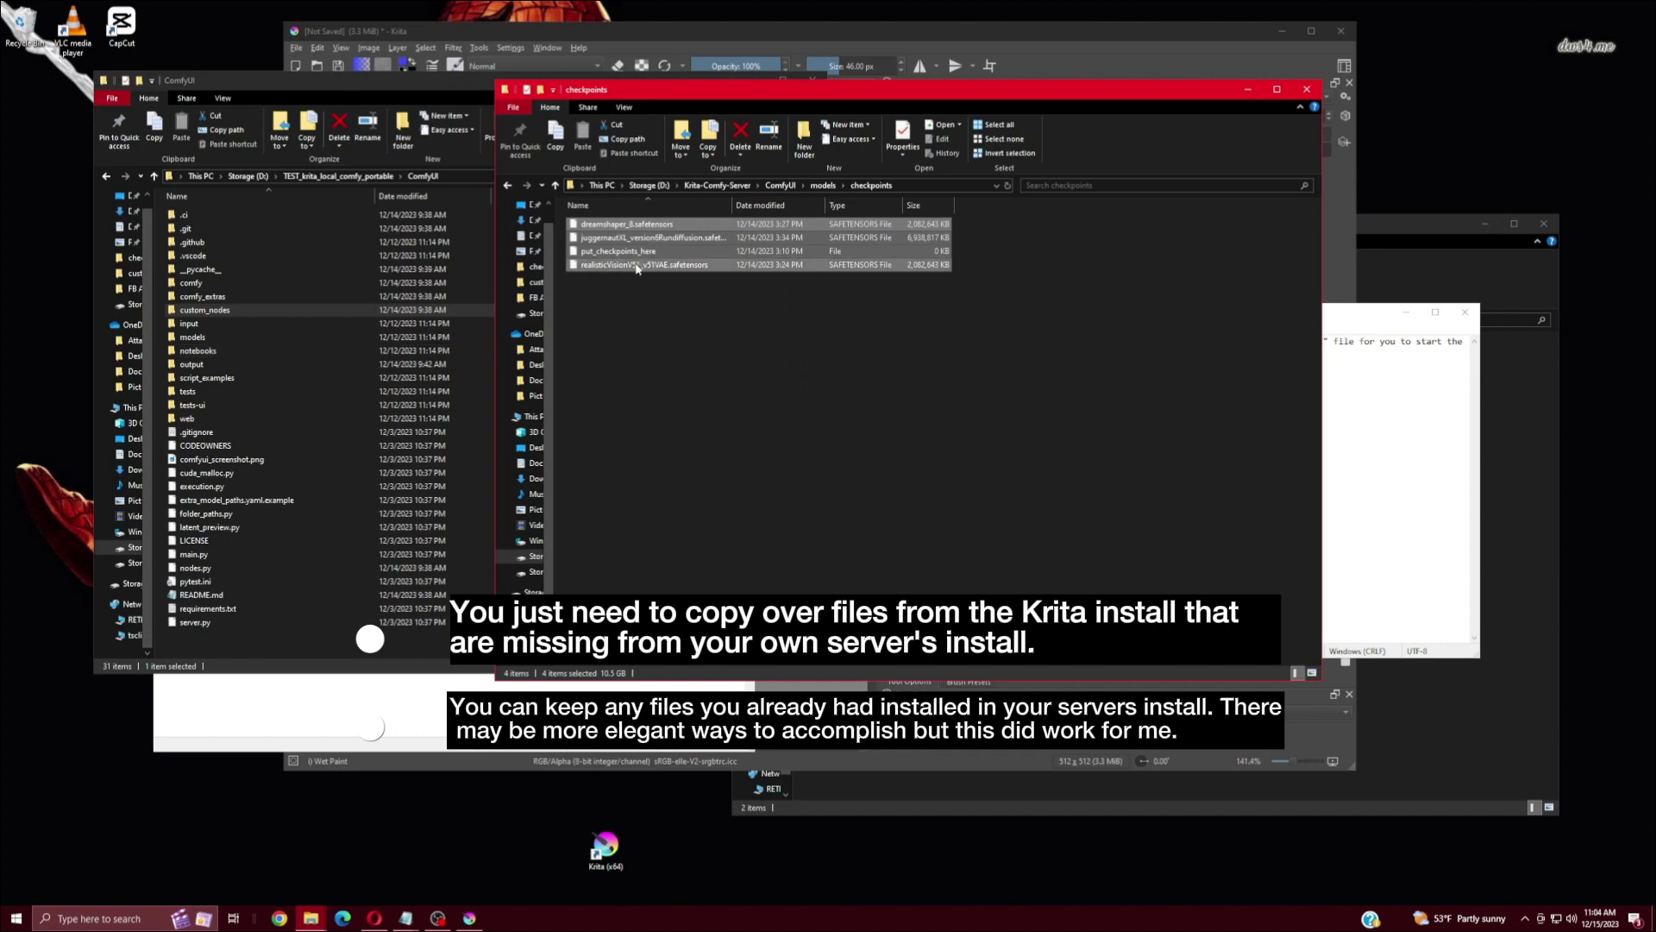
- Open the portable install's models/checkpoints folder, then select upscale_models in the server's models folder
double_click(194, 337)
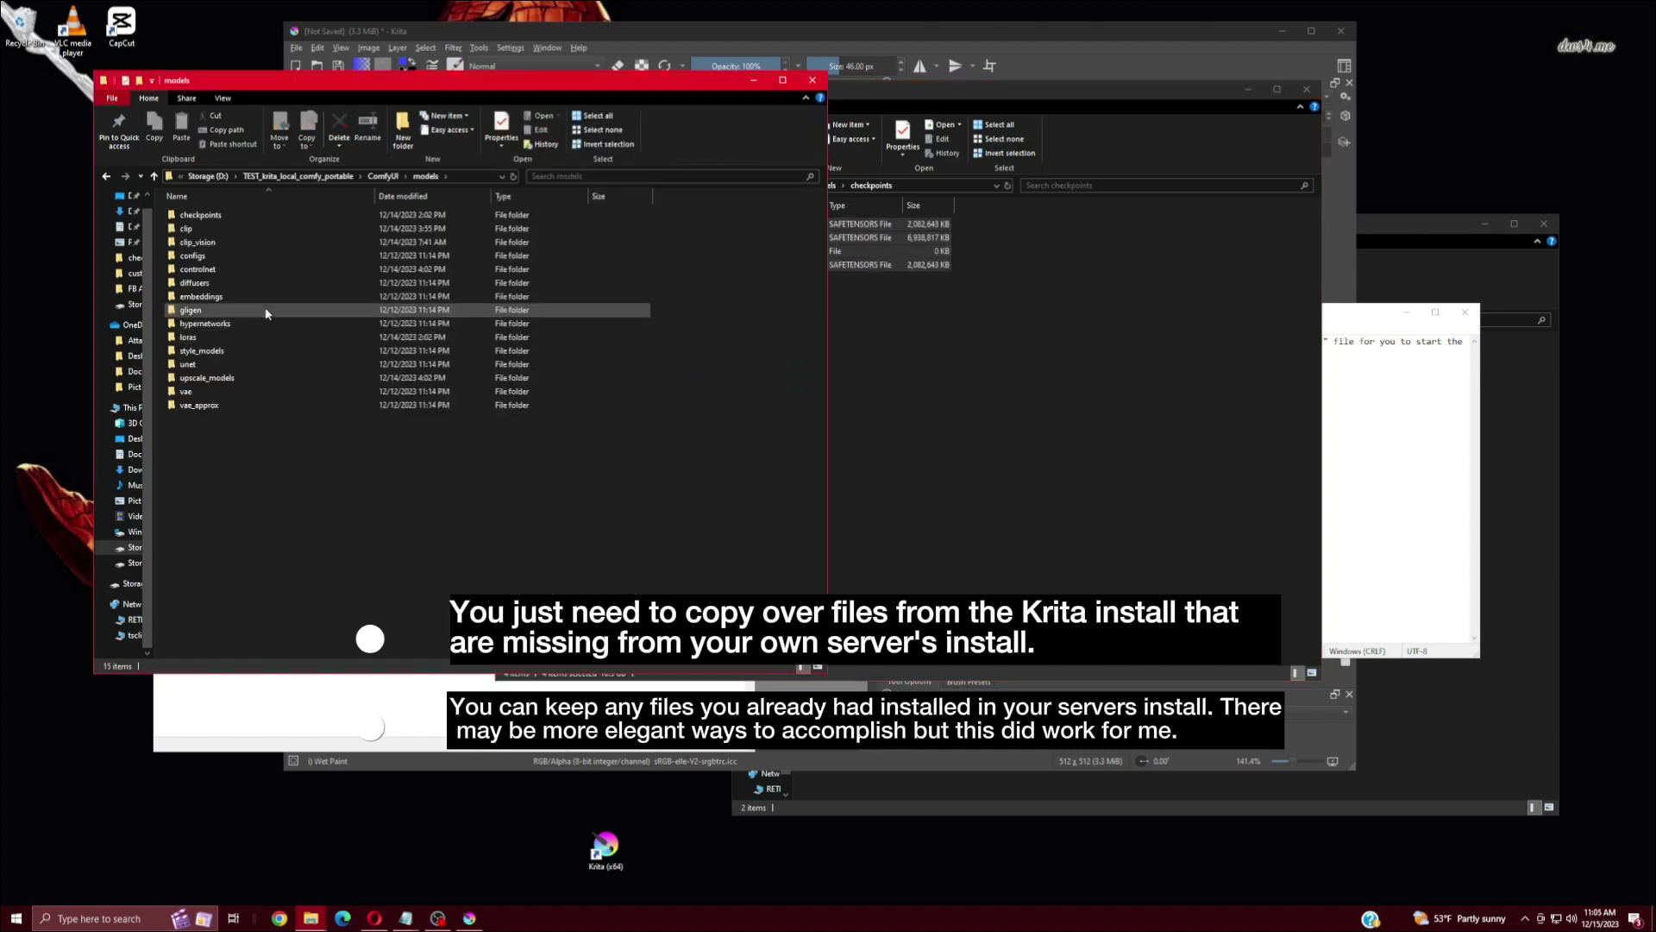
left_click(235, 217)
double_click(235, 217)
left_click(953, 420)
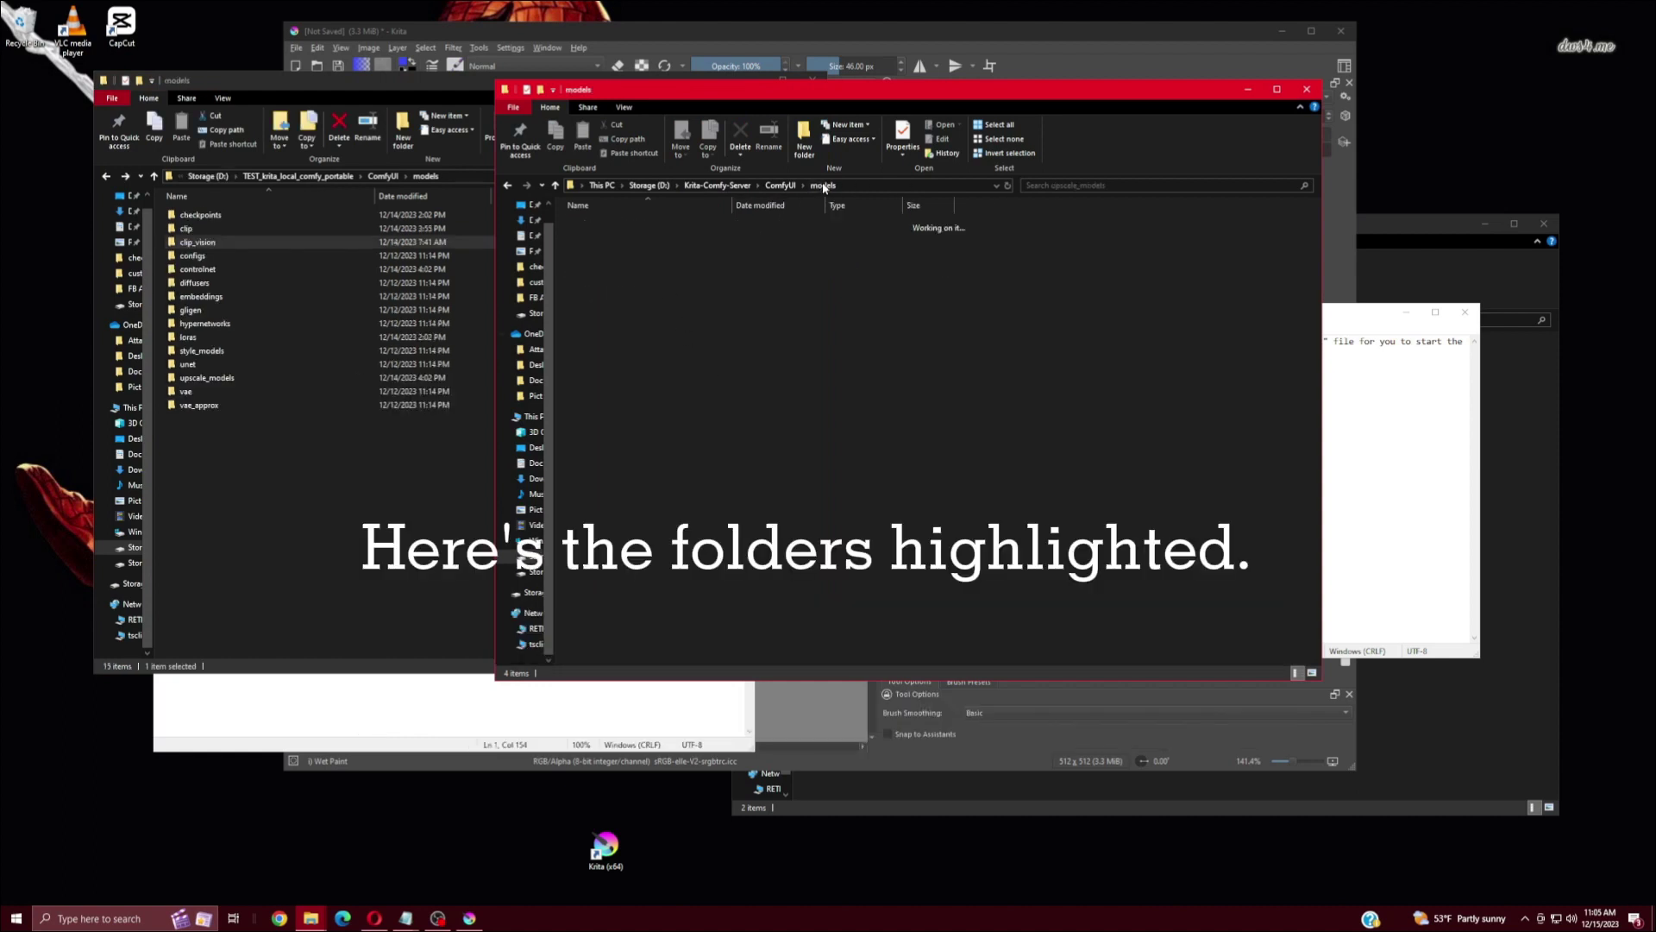
left_click(622, 387)
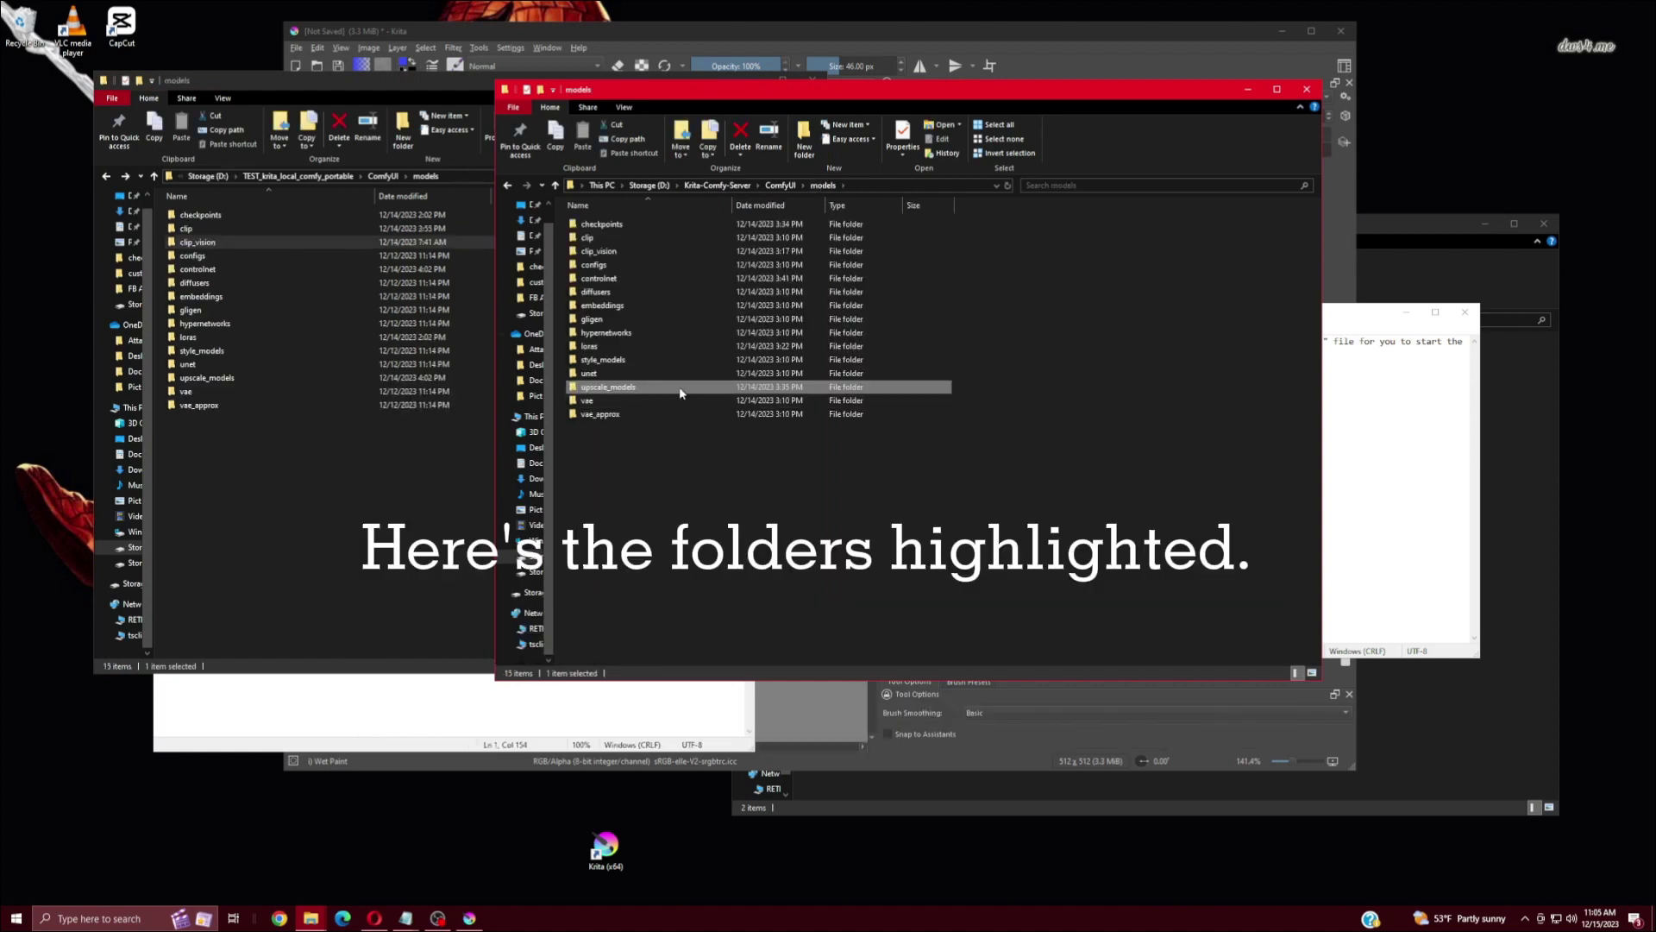
- Add loras and controlnet to the upscale_models selection in the server's models folder
left_click(612, 344, "ctrl")
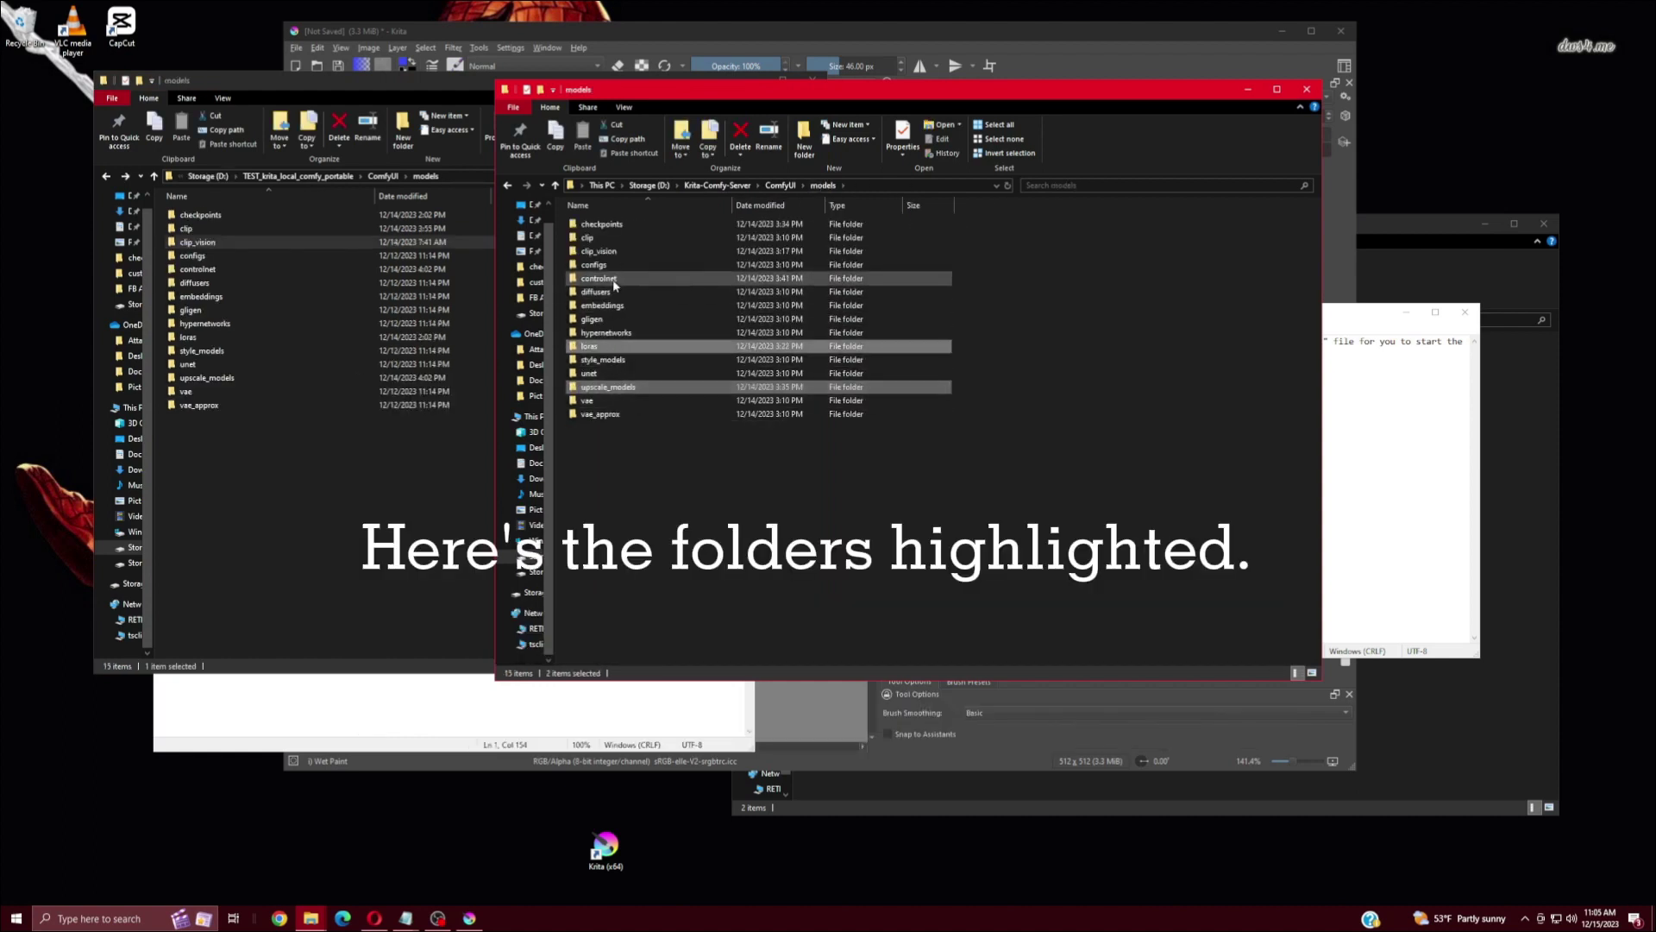